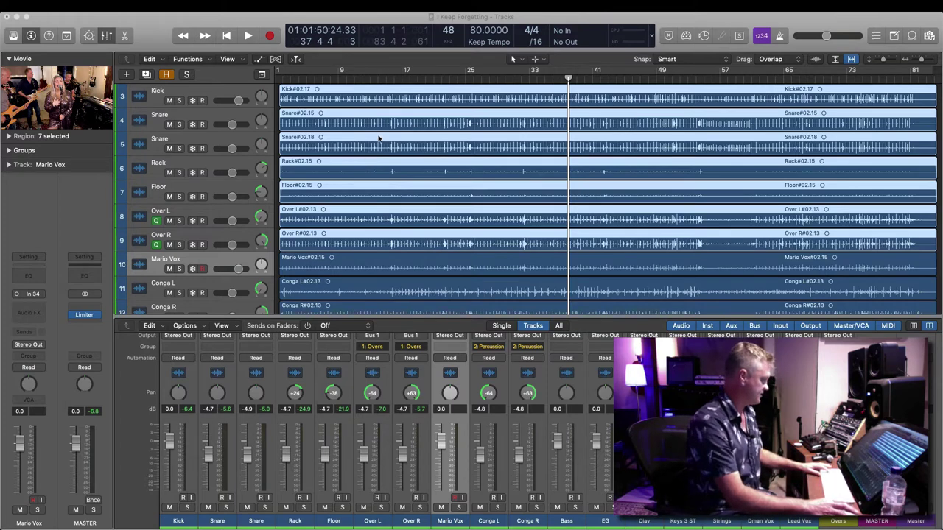
Step: Solo the seven selected drum regions and audition them while watching the movie in its own enlarged window
key("ctrl+s")
key("space")
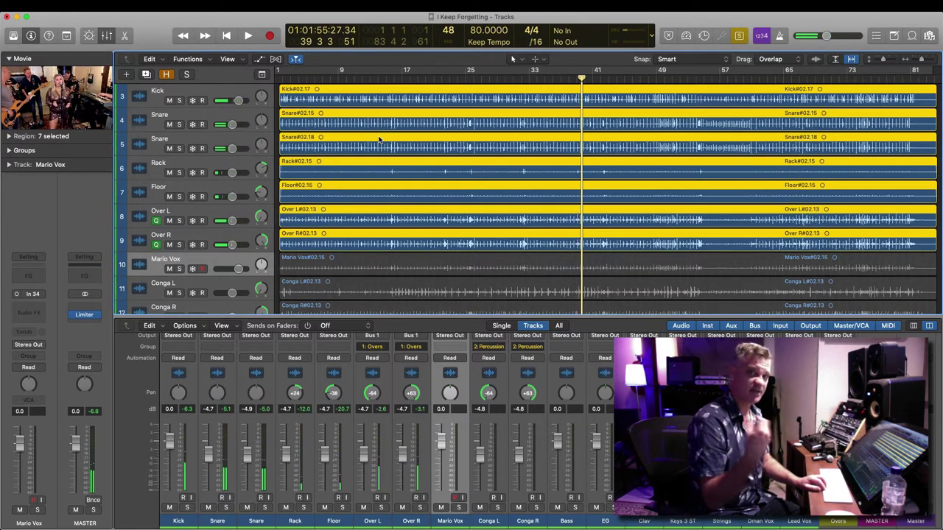
double_click(35, 96)
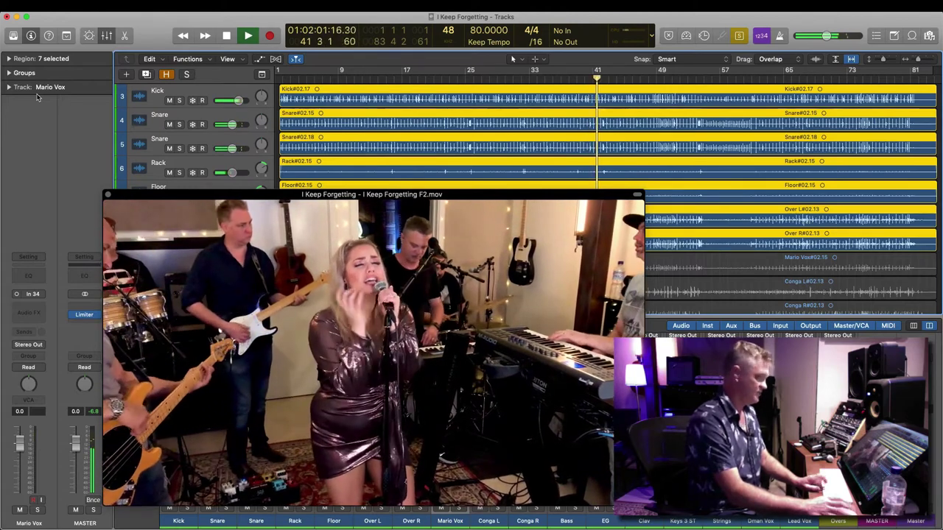
key("space")
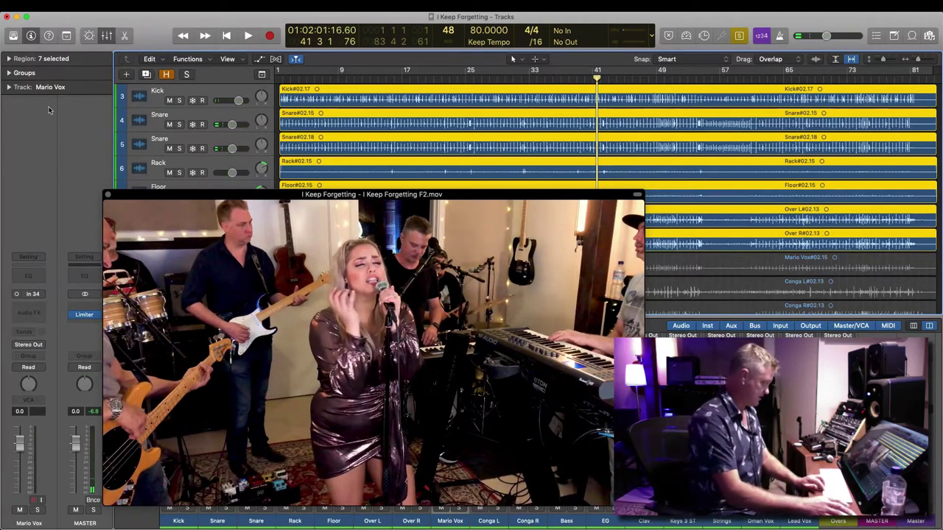
key("space")
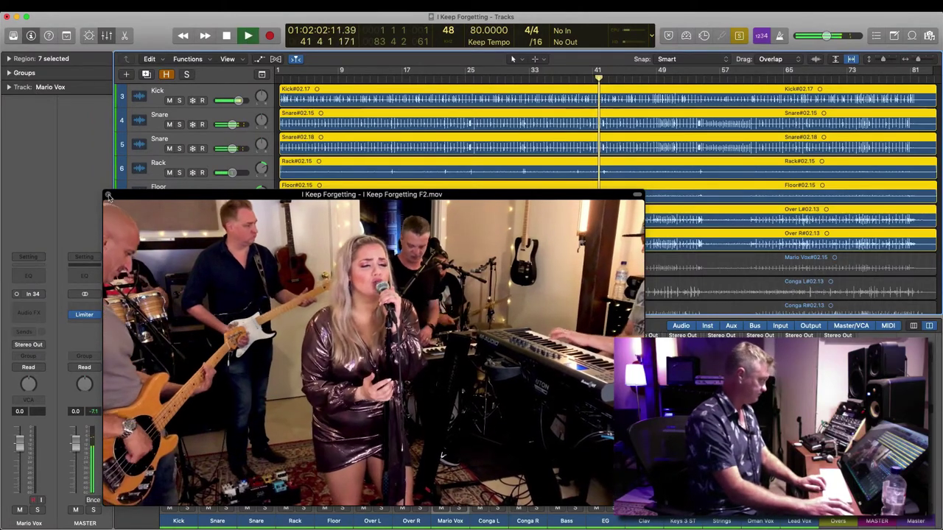
key("space")
left_click(108, 196)
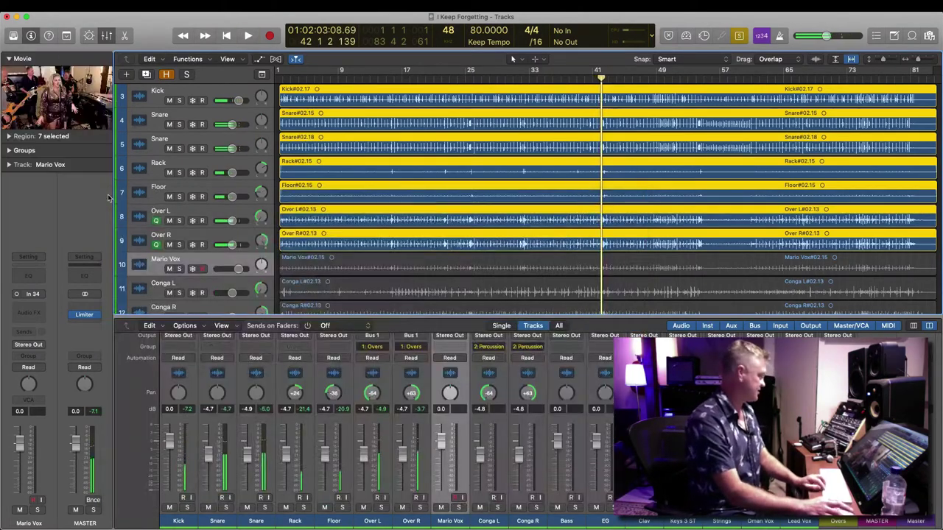
Step: Select the vocal track on track 10 and audition it on its own
left_click(197, 261)
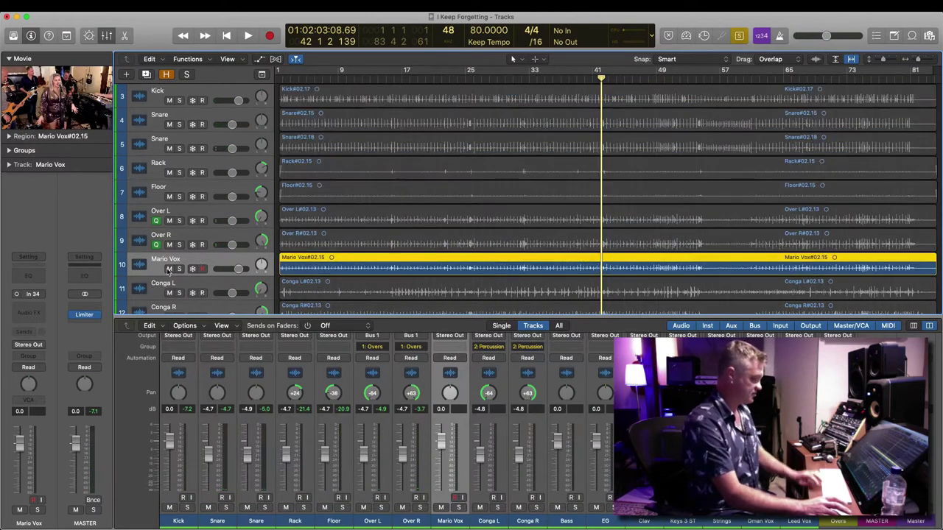
key("space")
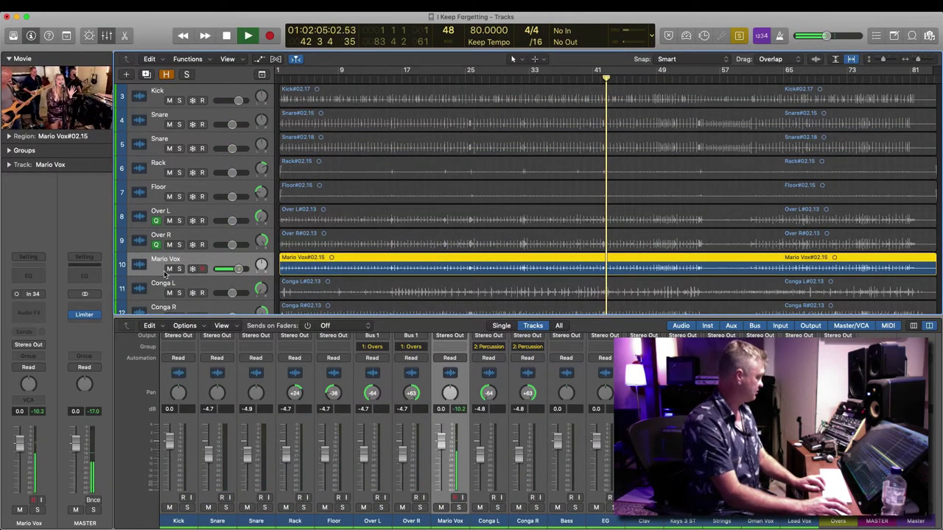
key("space")
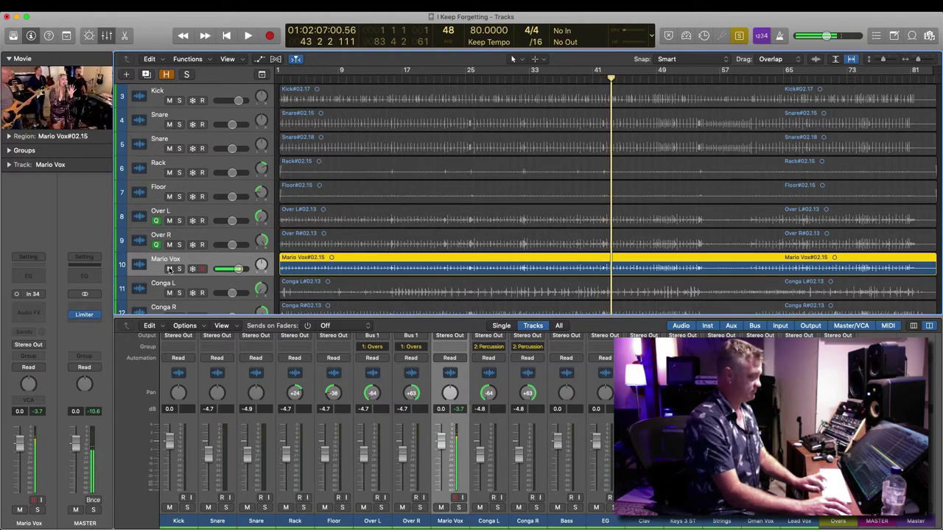
Step: Insert a Channel EQ on the track 10 vocal, cutting 350 Hz by 15.0 dB at Q 20.0 and 1200 Hz by 6.0 dB at Q 3.60
scroll(518, 458, "up", 6)
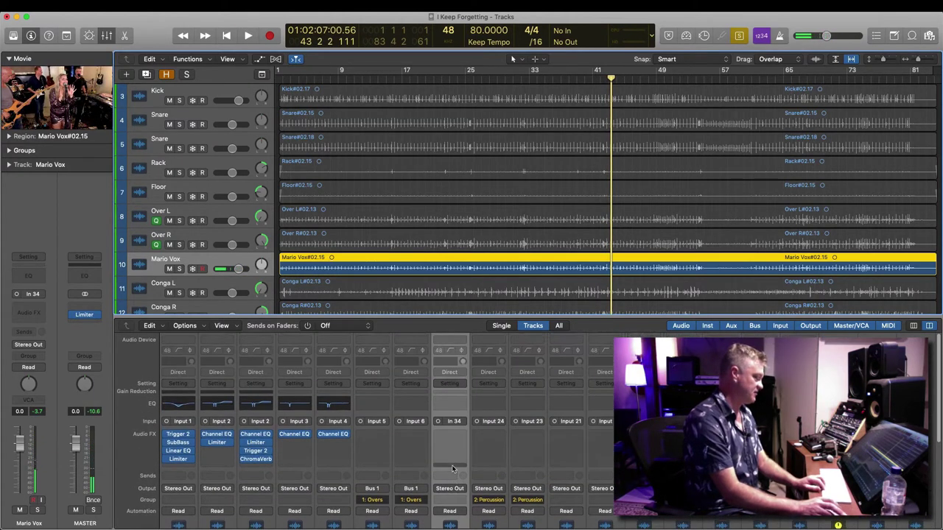
left_click(451, 404)
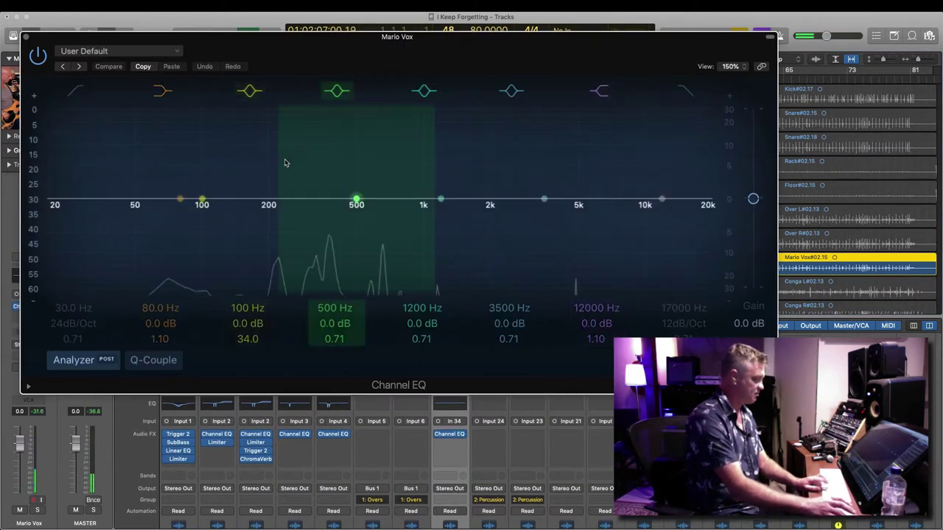
left_click_drag(356, 200, 321, 154)
mouse_move(328, 340)
left_mouse_down()
mouse_move(324, 299)
mouse_move(324, 348)
left_mouse_up()
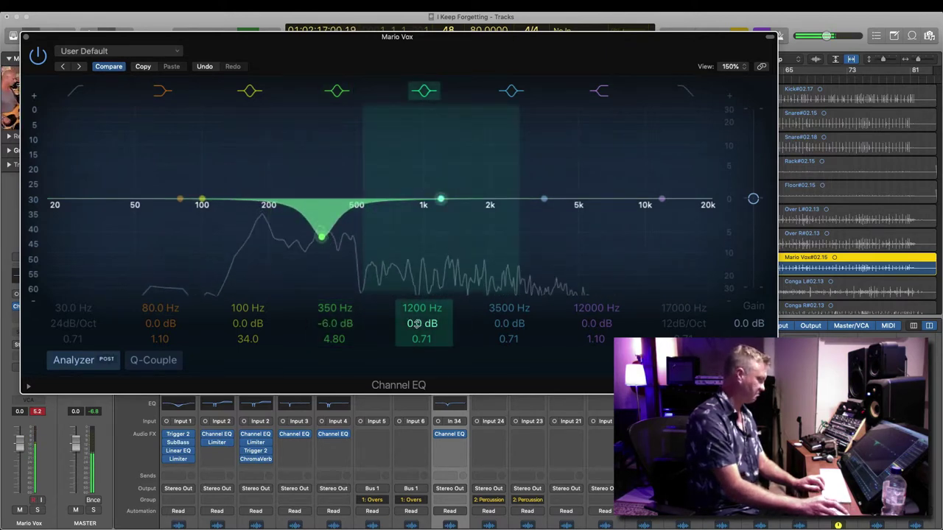
mouse_move(417, 323)
left_mouse_down()
mouse_move(417, 304)
mouse_move(417, 328)
left_mouse_up()
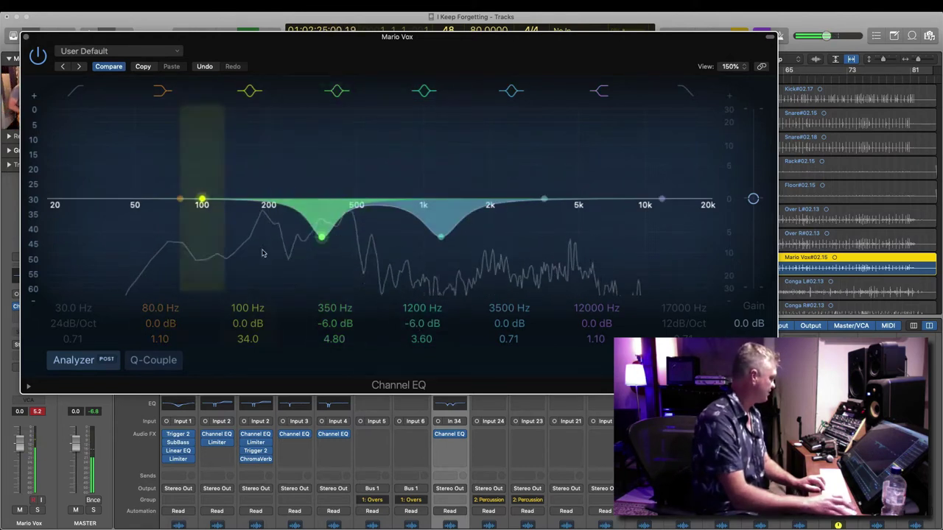
mouse_move(325, 325)
left_mouse_down()
mouse_move(326, 336)
mouse_move(327, 282)
mouse_move(327, 328)
left_mouse_up()
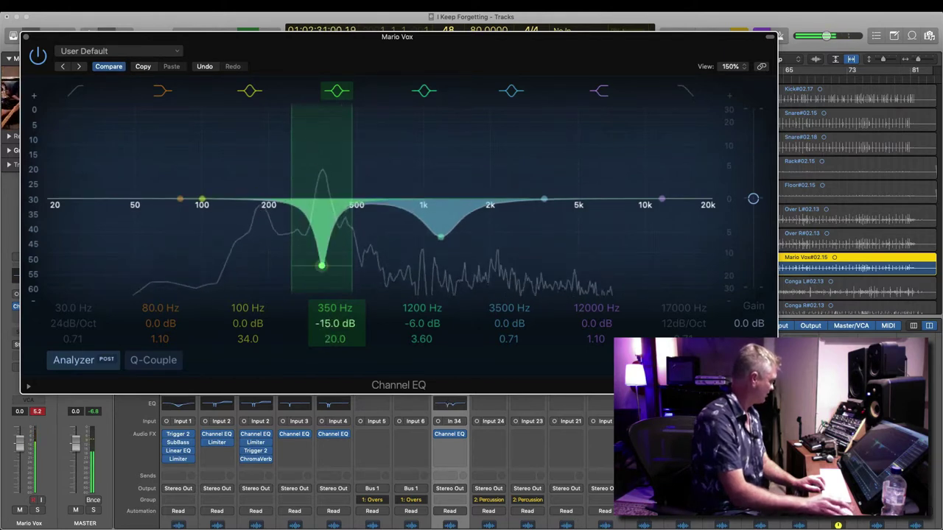
Step: Retune the vocal EQ's 1200 Hz band to 440 Hz with -6.0 dB gain and Q 15.0, and close the EQ
left_click_drag(438, 236, 337, 214)
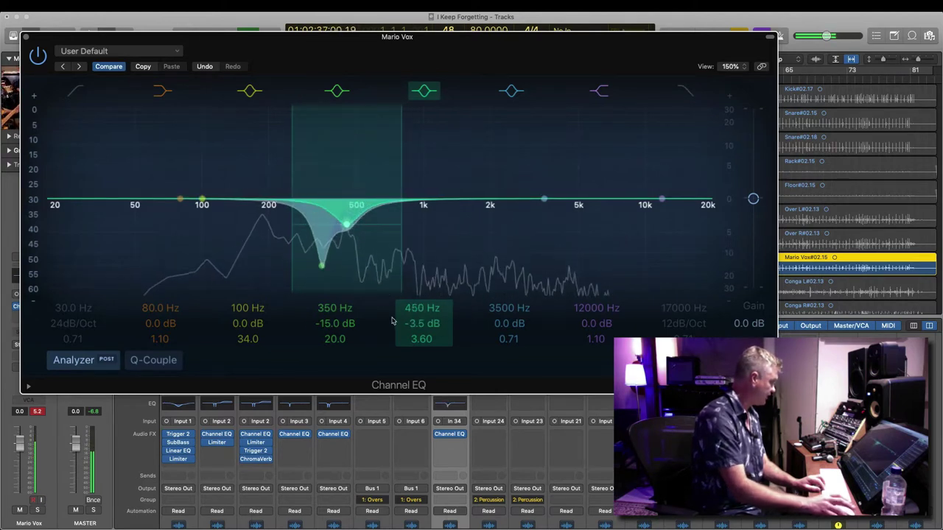
mouse_move(422, 339)
left_mouse_down()
mouse_move(422, 317)
mouse_move(422, 328)
left_mouse_up()
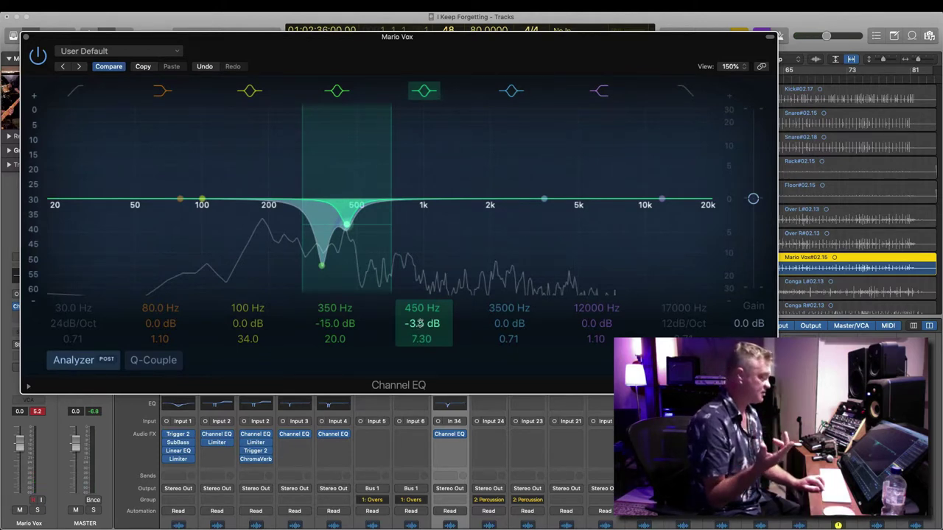
key("space")
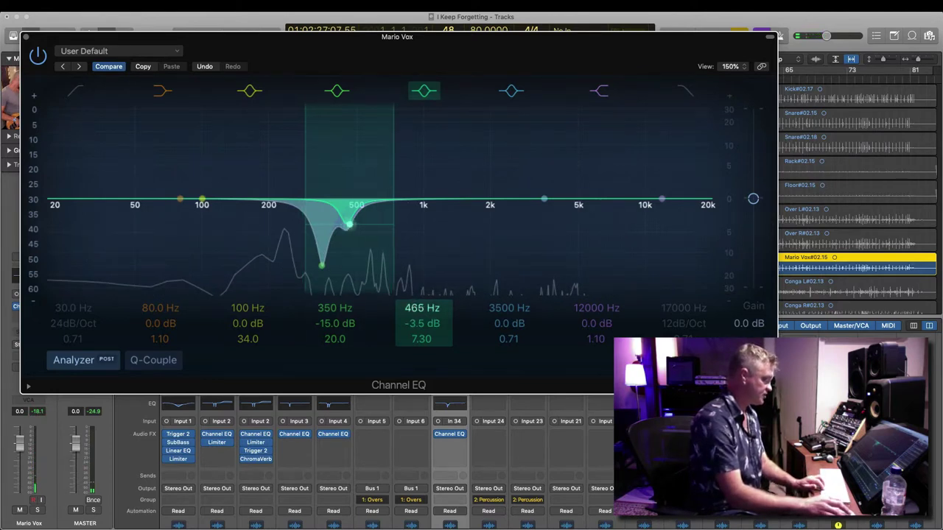
left_click_drag(429, 308, 420, 329)
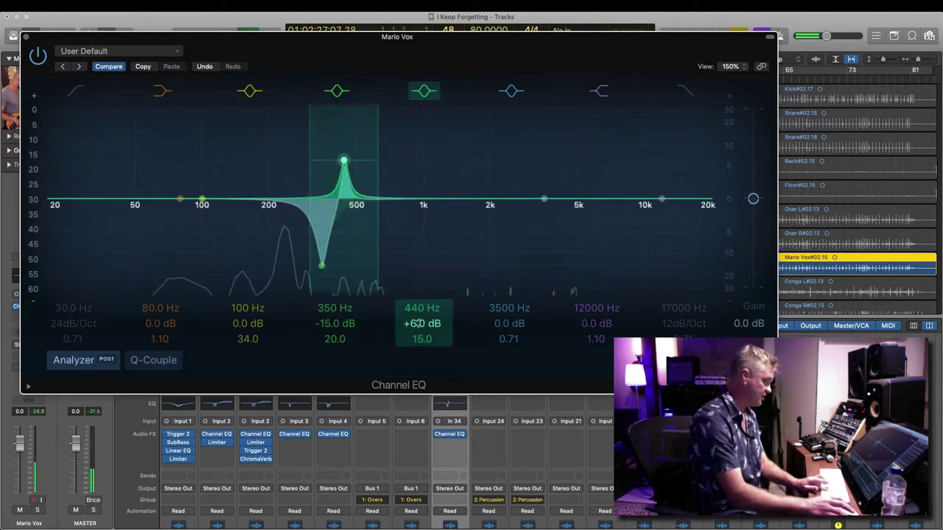
left_click_drag(343, 160, 344, 237)
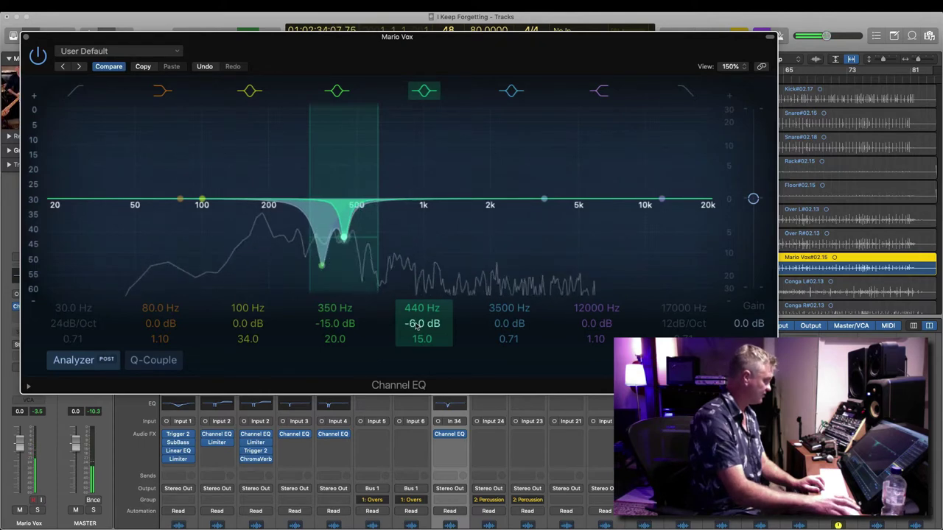
left_click(26, 36)
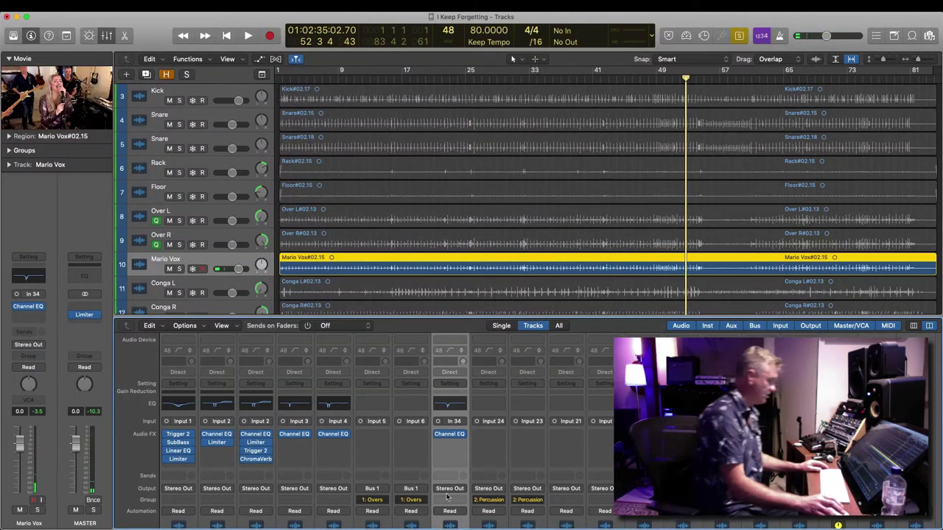
Step: Lower the track 10 vocal's volume to -6.8 dB and audition it together with the seven drum regions
left_click_drag(238, 272, 234, 273)
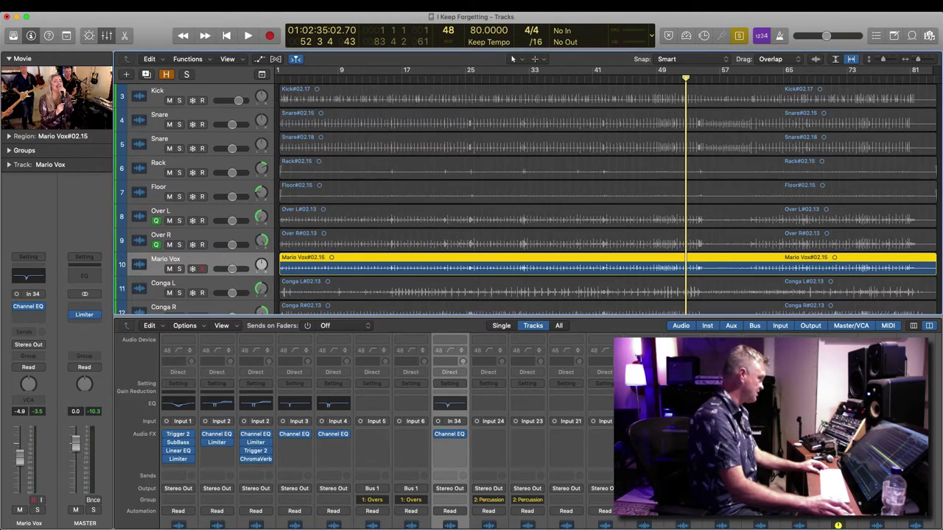
left_click_drag(523, 231, 575, 94)
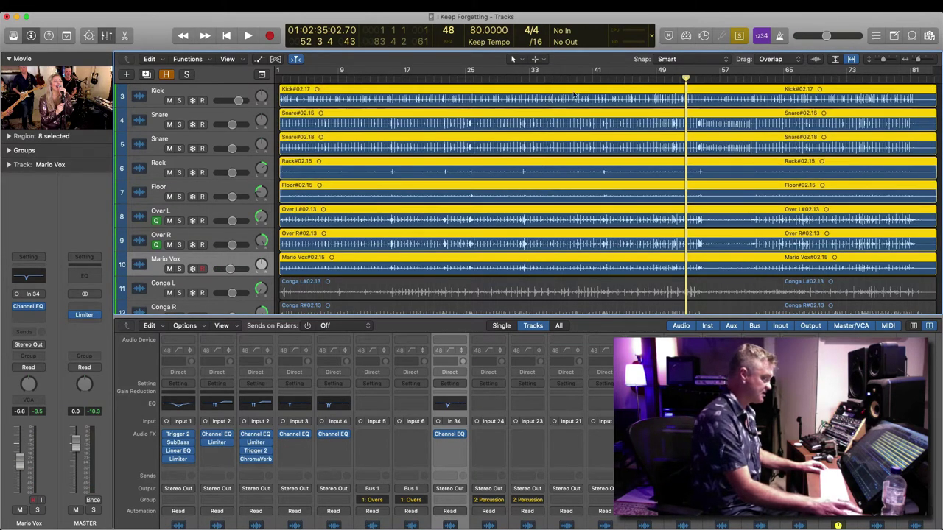
key("space")
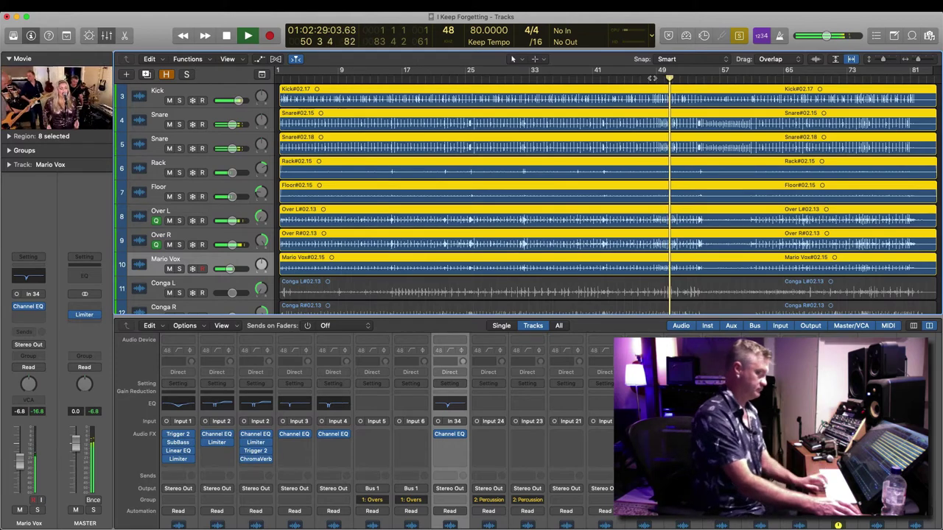
key("space")
Step: Audition only the Conga L and Conga R regions in different song sections, including around bar 65, while watching the enlarged movie
scroll(568, 299, "down", 2)
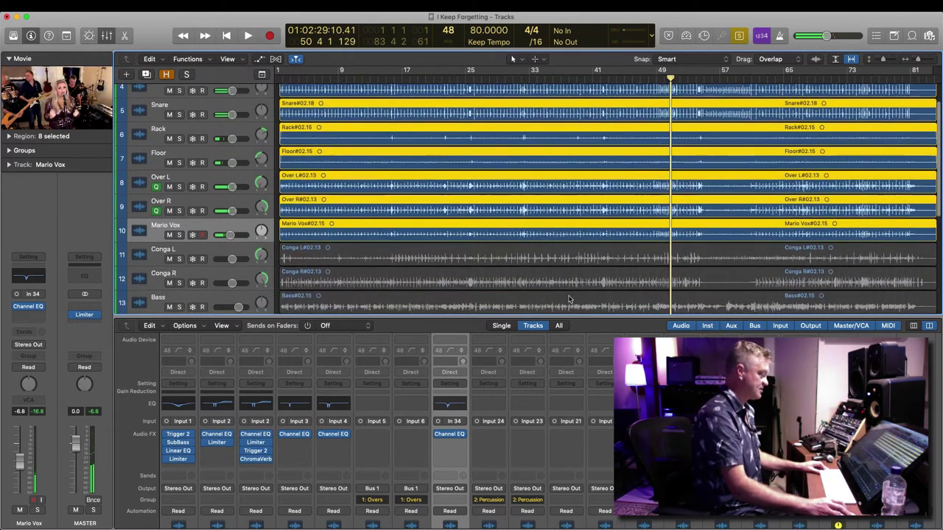
left_click(589, 254)
left_click(586, 275, "shift")
key("space")
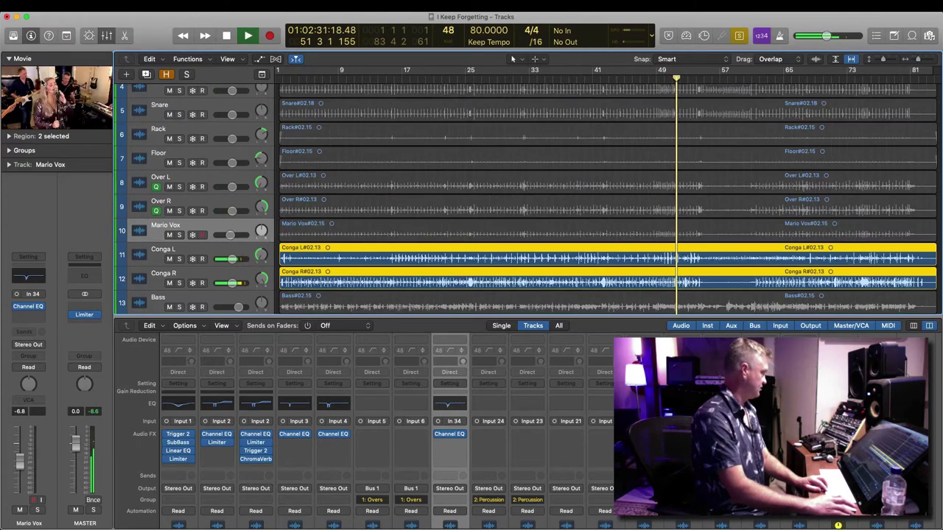
double_click(42, 81)
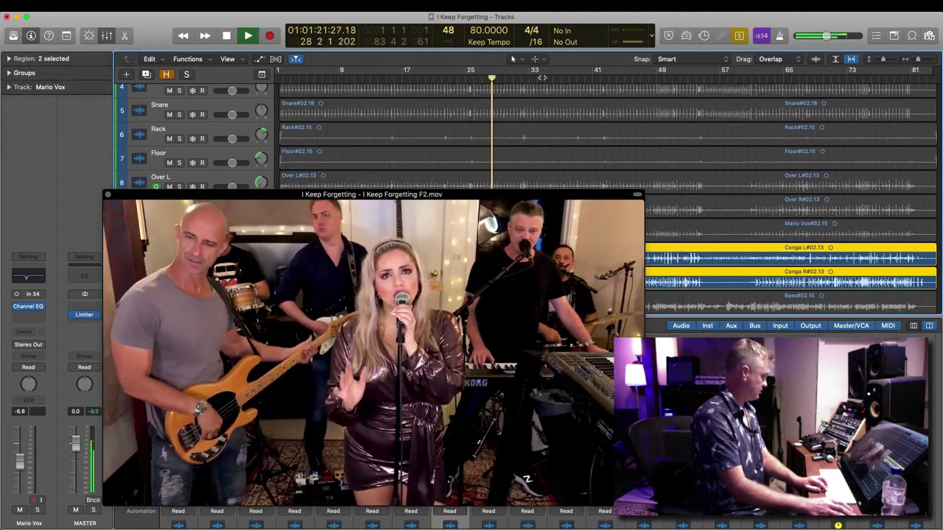
left_click(792, 76)
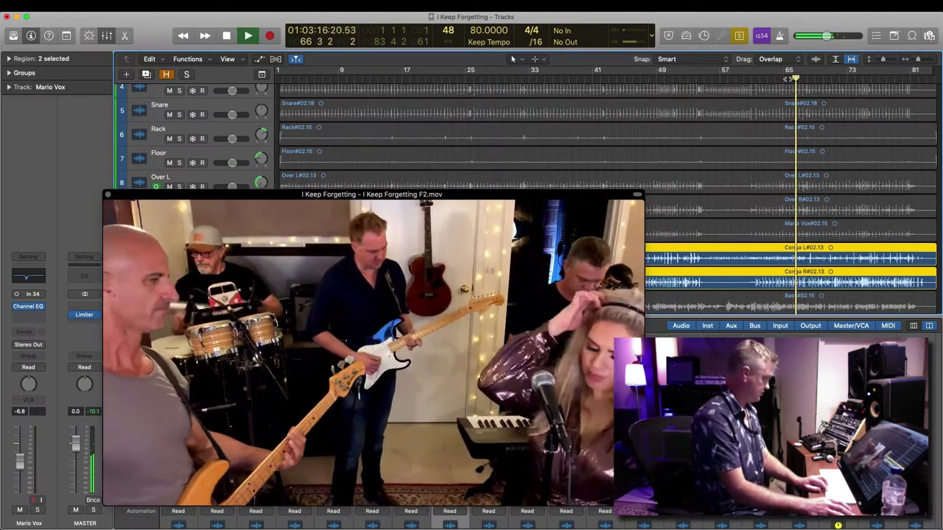
key("space")
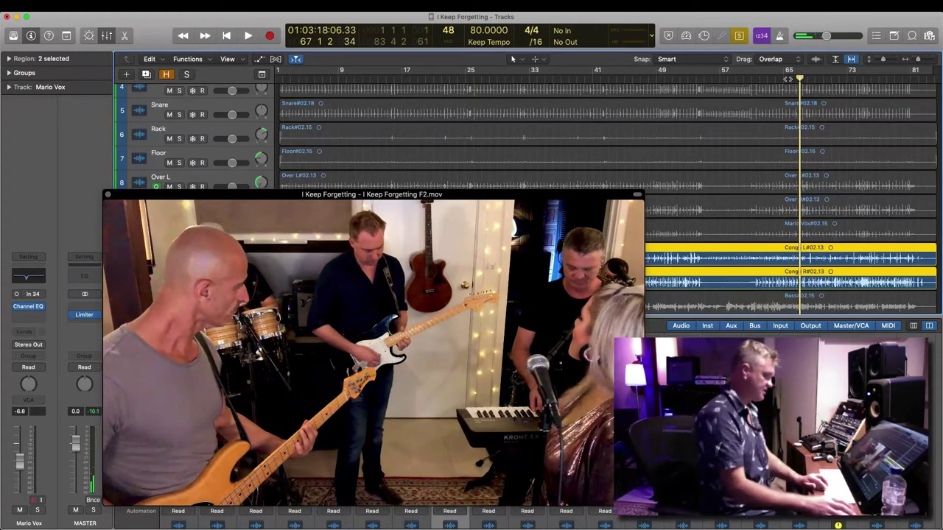
left_click(108, 196)
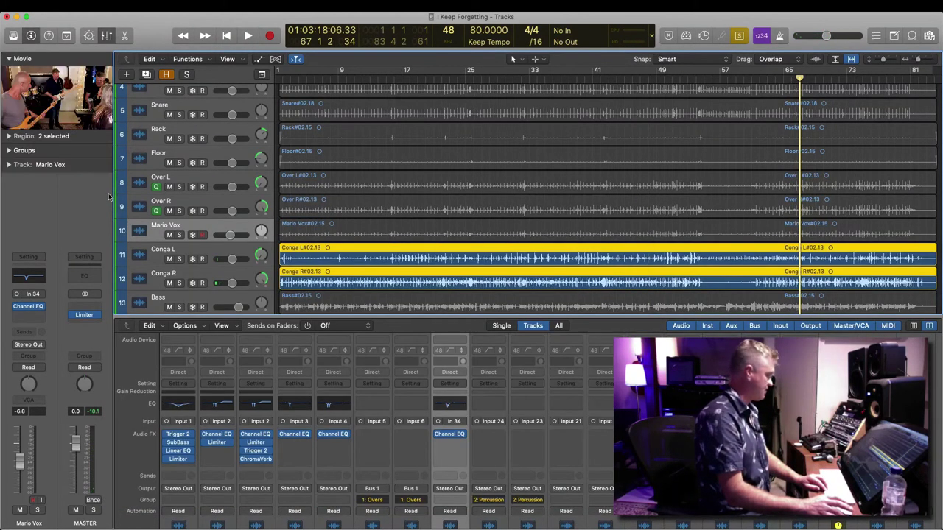
Step: Route the output of the Conga L and Conga R tracks to Bus 2, with its aux channel named Percussion
left_click(231, 253)
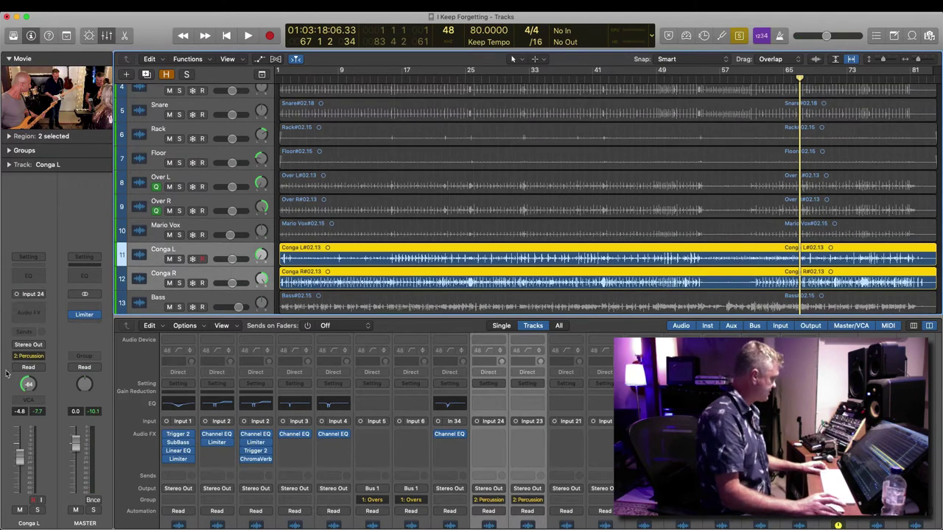
left_click(490, 489)
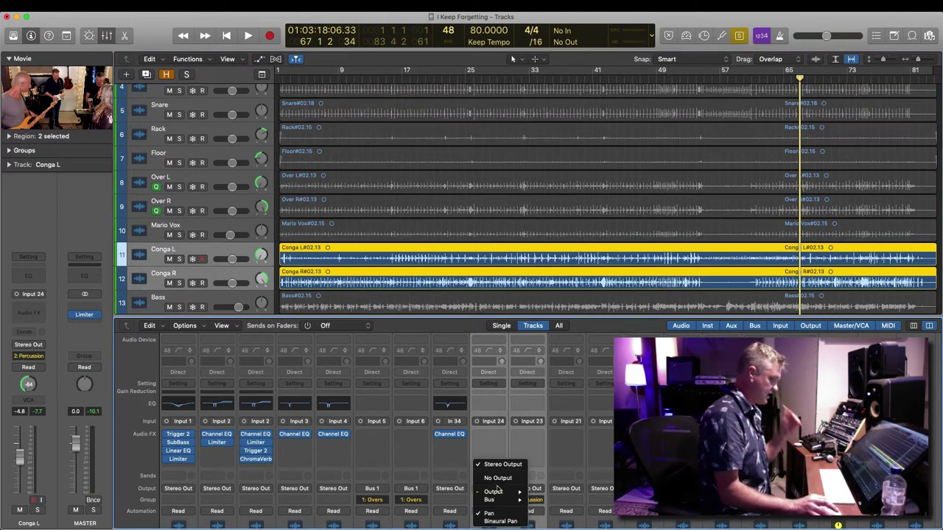
mouse_move(502, 501)
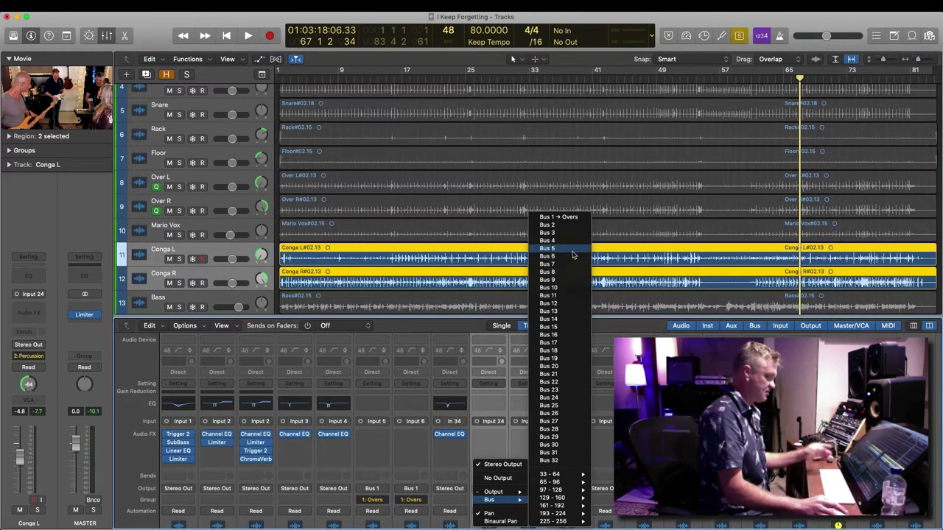
left_click(571, 226)
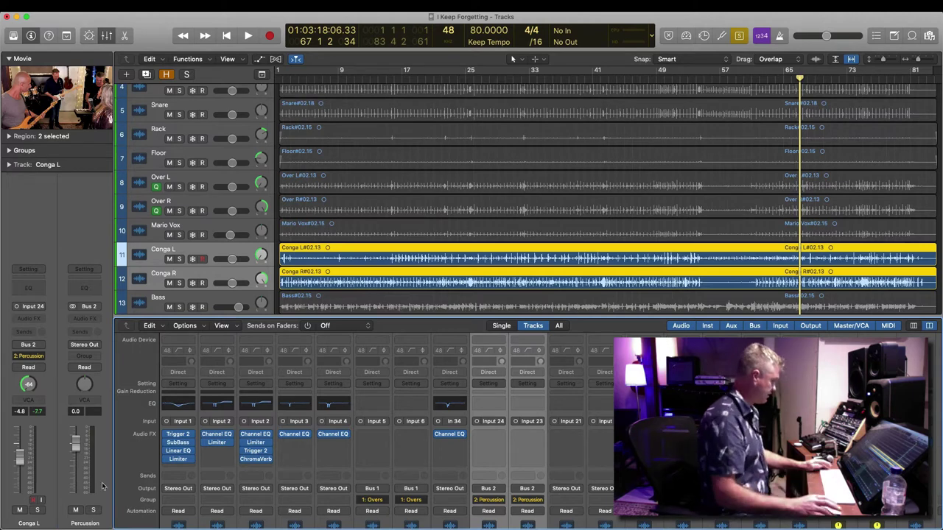
Step: Select the Over L track to view its channel strip and the Overs bus it feeds
key("Up")
key("Up")
key("Up")
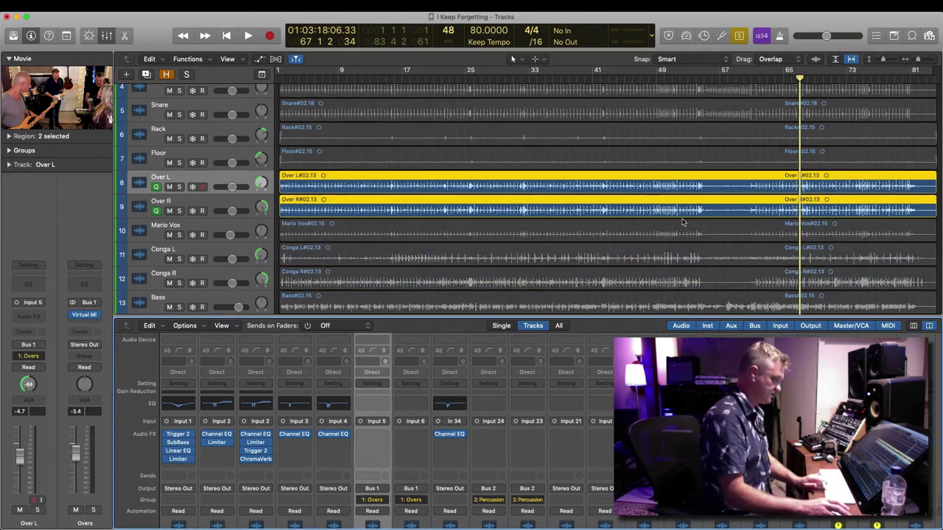
Step: Reselect both conga regions and audition them from around bar 49
left_click(685, 282)
left_click(674, 262, "shift")
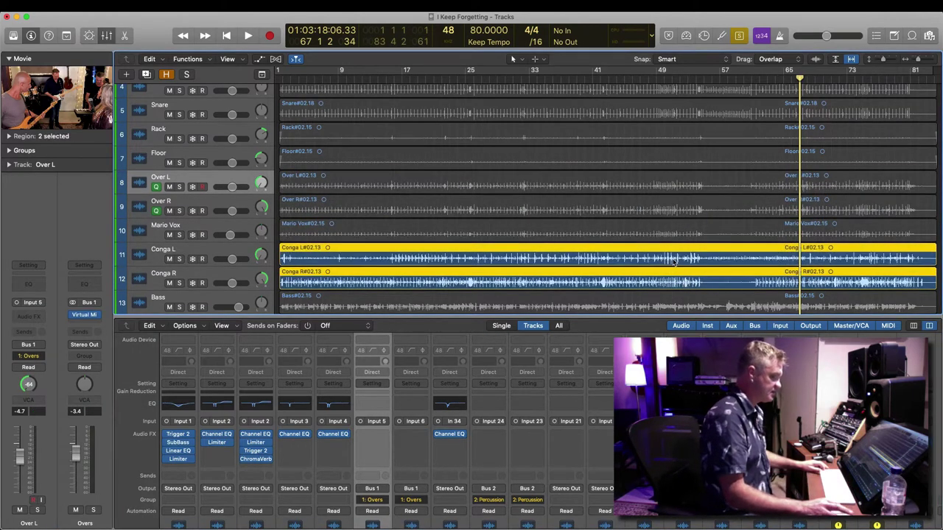
left_click(666, 78)
key("space")
key("space")
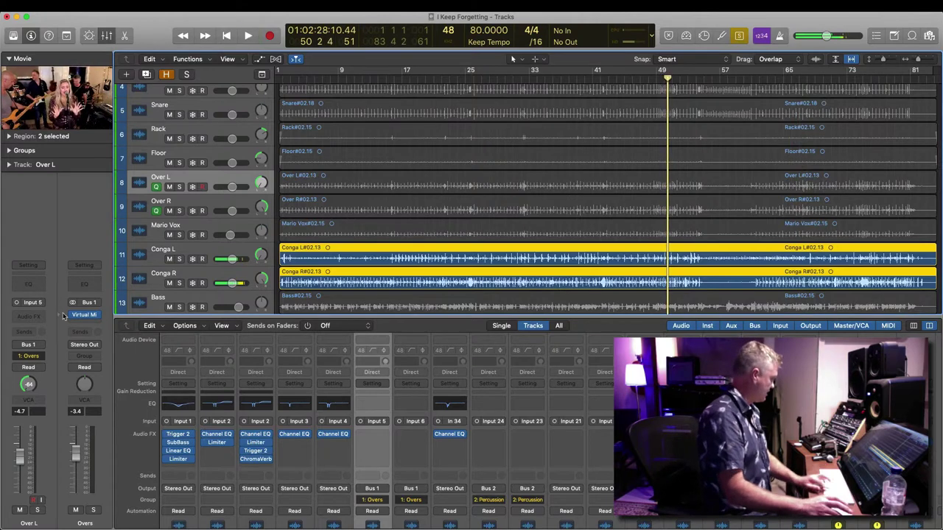
Step: Select the Conga R and Conga L tracks, solo the Percussion bus they feed, and audition it from around bar 50
left_click(218, 278)
left_click(213, 251, "shift")
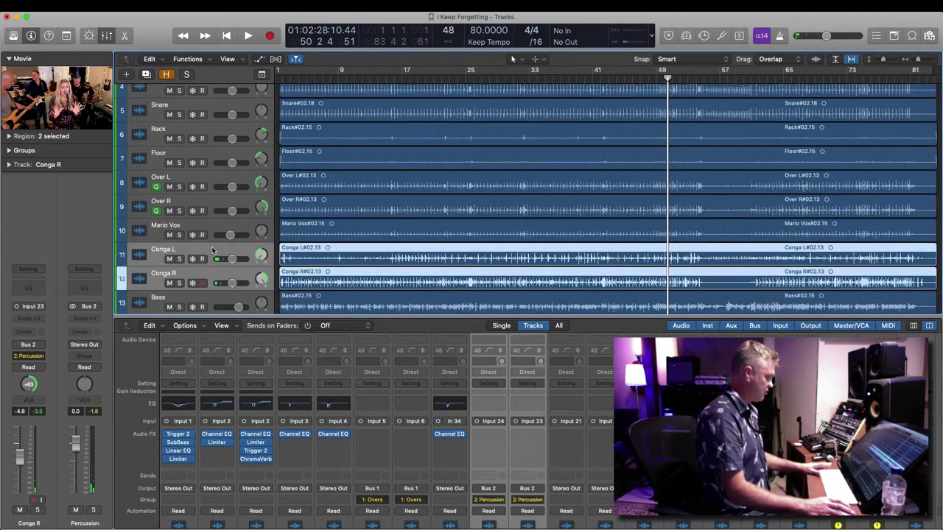
left_click(94, 510)
key("space")
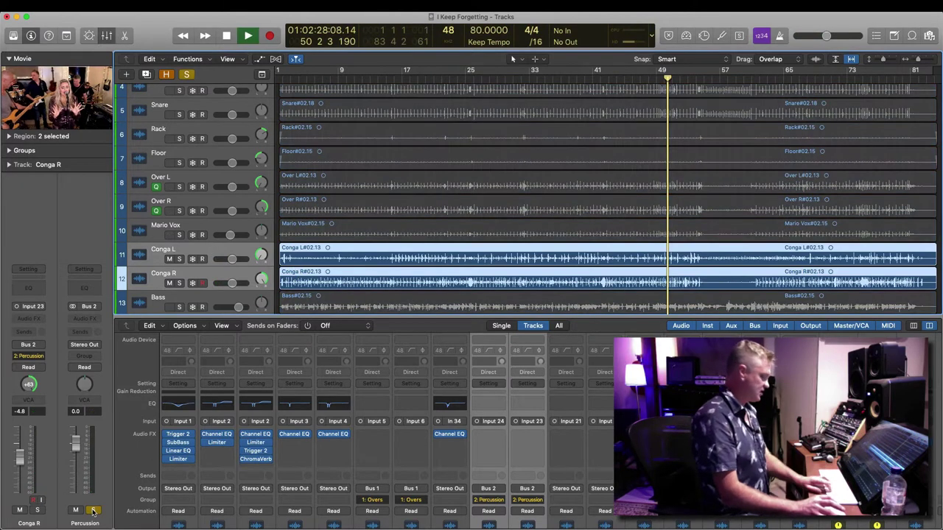
key("space")
Step: Insert a stereo Slate Digital Virtual Mix Rack on the Percussion bus
left_click(95, 320)
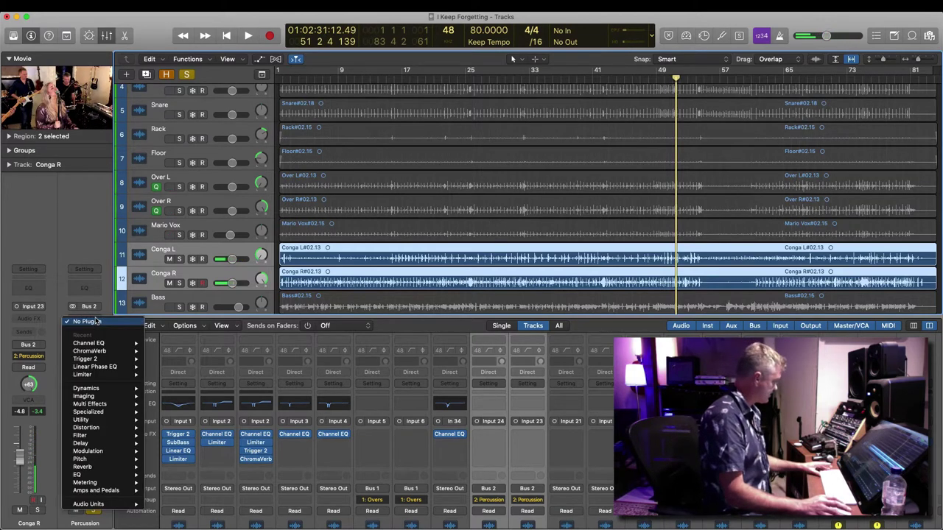
mouse_move(122, 504)
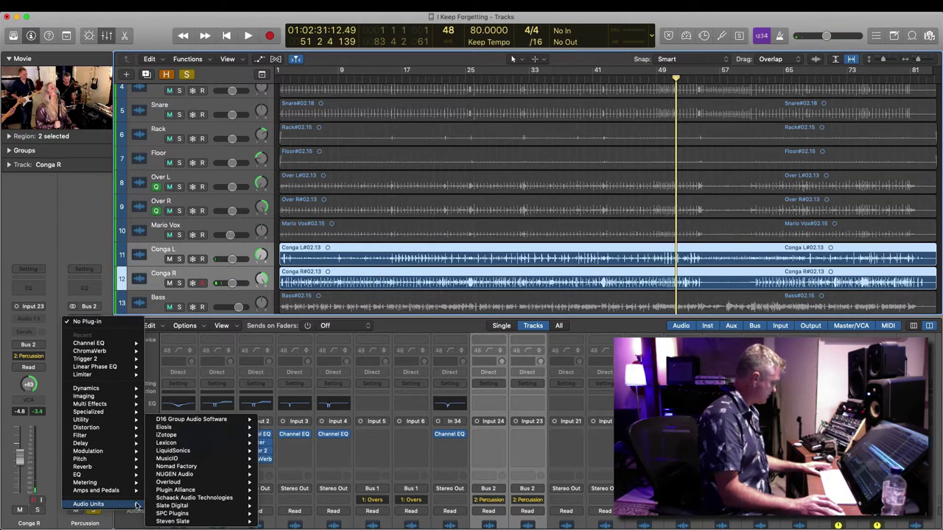
mouse_move(212, 507)
mouse_move(292, 514)
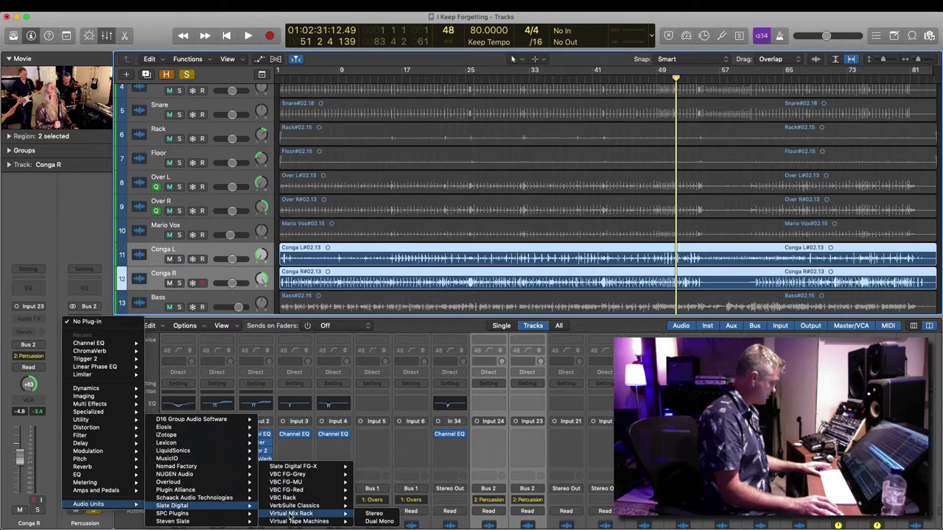
left_click(374, 513)
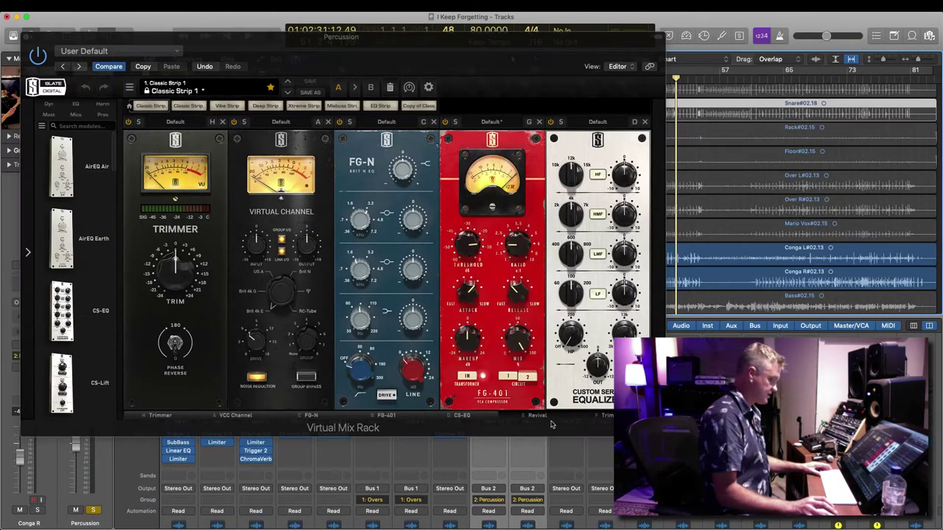
Step: Remove the Revival, FG-401 and FG-N modules from the Virtual Mix Rack and set the Virtual Channel to Brit N
left_click(551, 424)
left_click(646, 123)
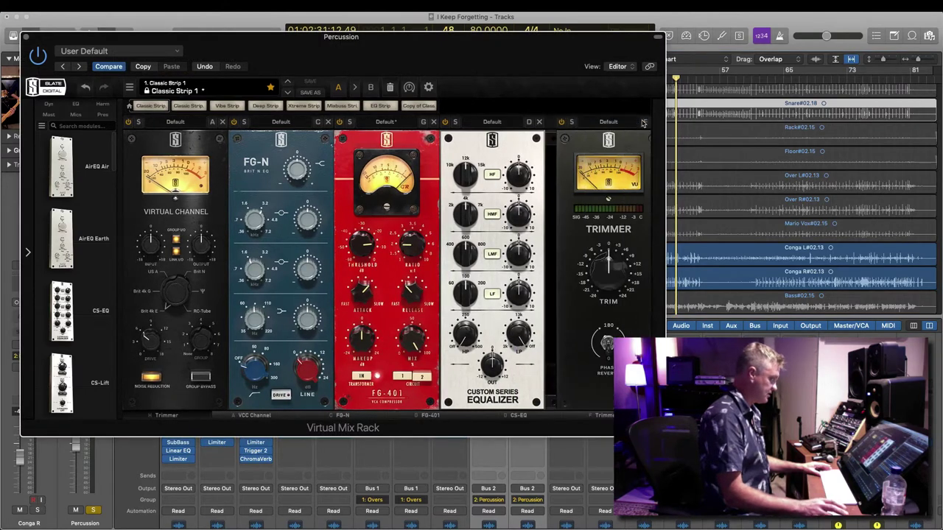
left_click(433, 123)
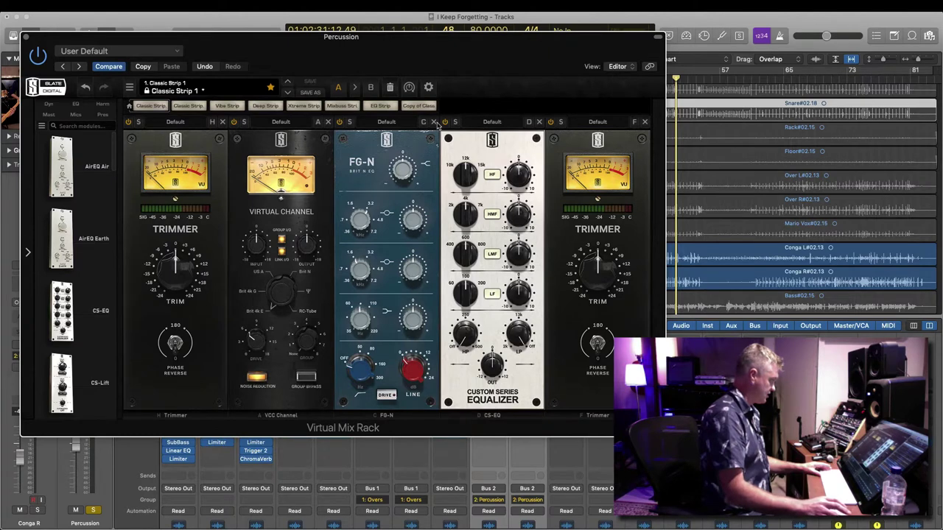
left_click(434, 122)
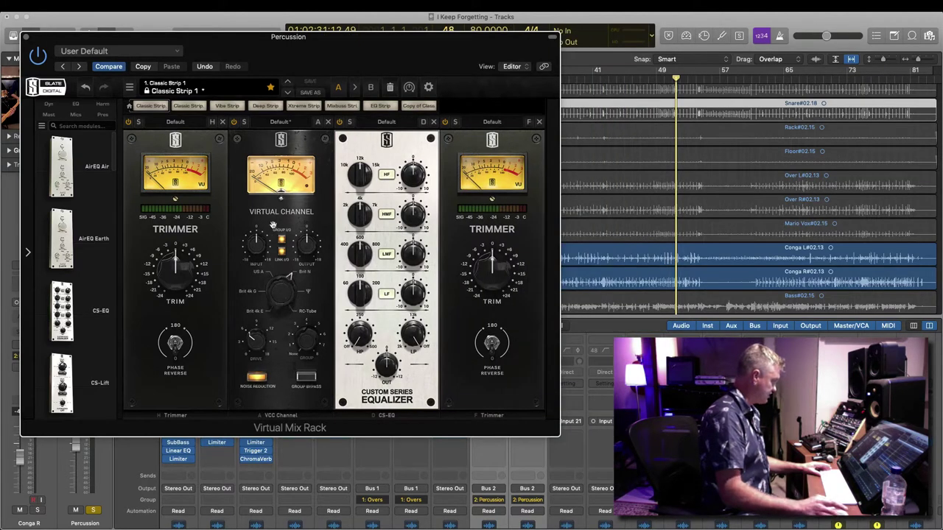
Step: Raise the Custom Series Equalizer's high-pass filter to about 285 Hz while auditioning the soloed congas
key("space")
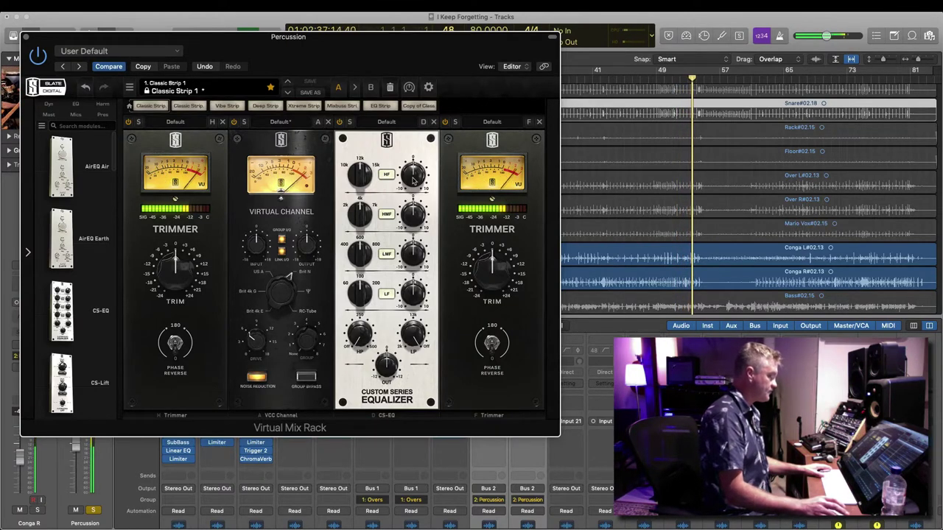
left_click_drag(356, 341, 359, 301)
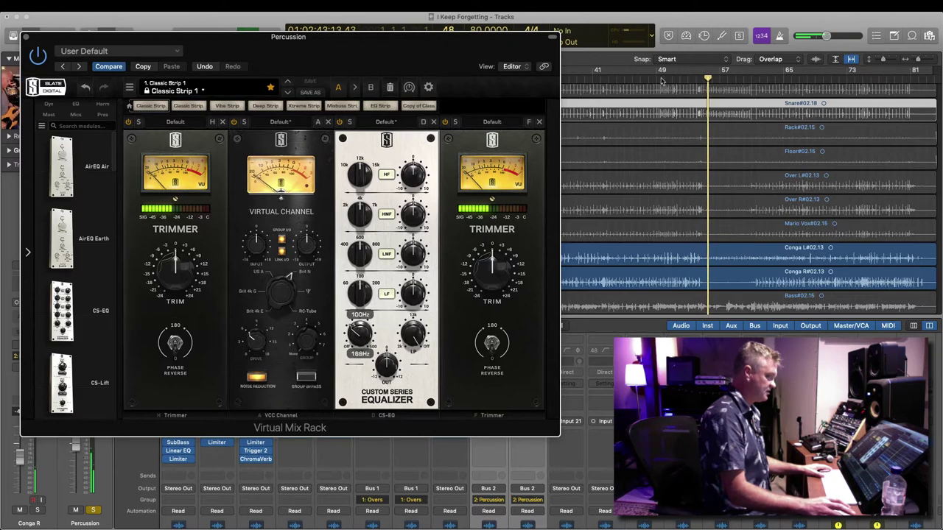
left_click_drag(358, 337, 359, 324)
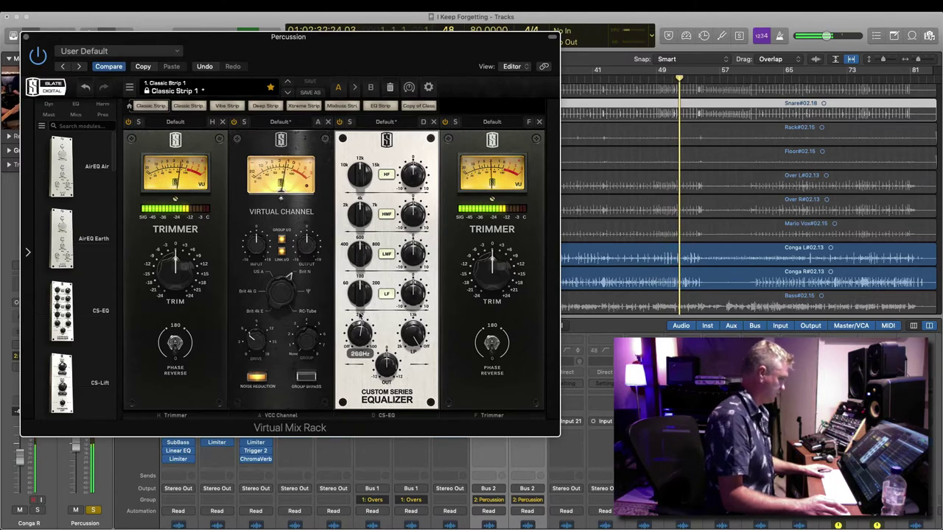
left_click_drag(360, 316, 359, 315)
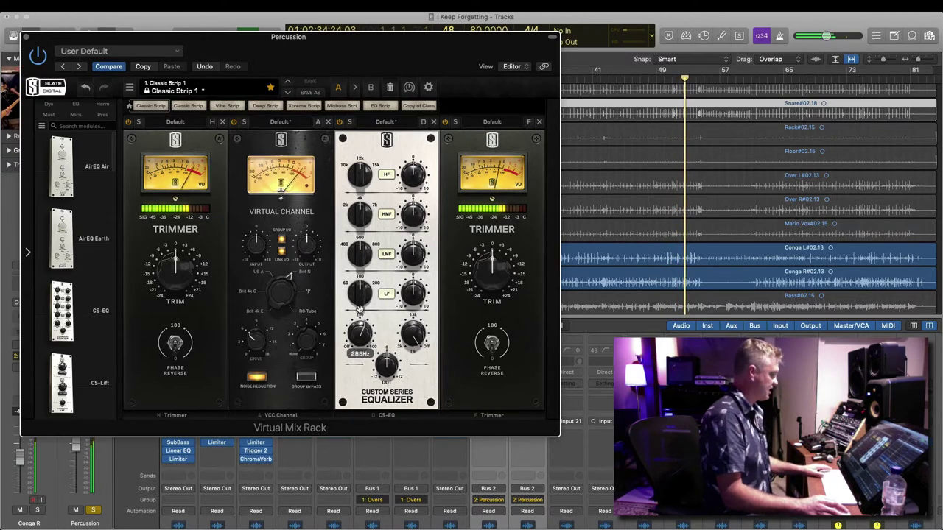
left_click_drag(360, 310, 360, 316)
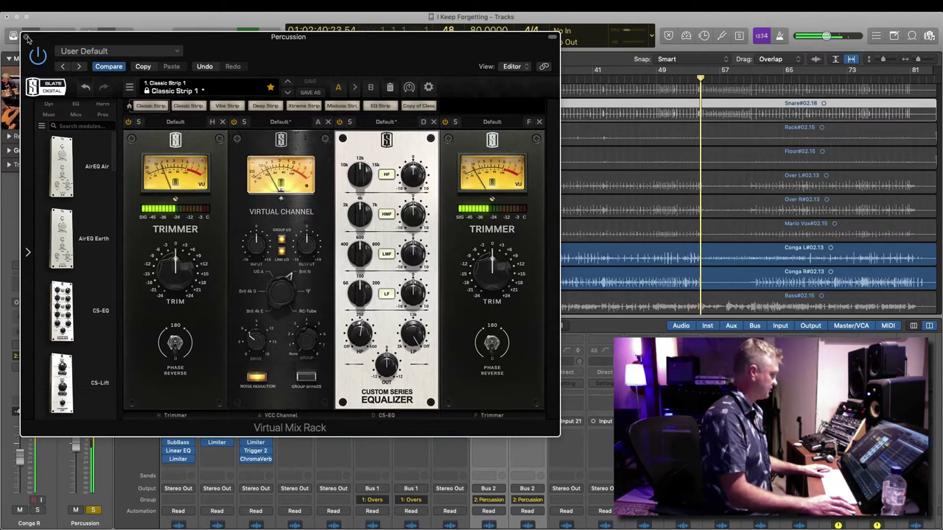
Step: Add The Monster module to the rack between the Custom Series Equalizer and the final Trimmer
scroll(81, 350, "down", 15)
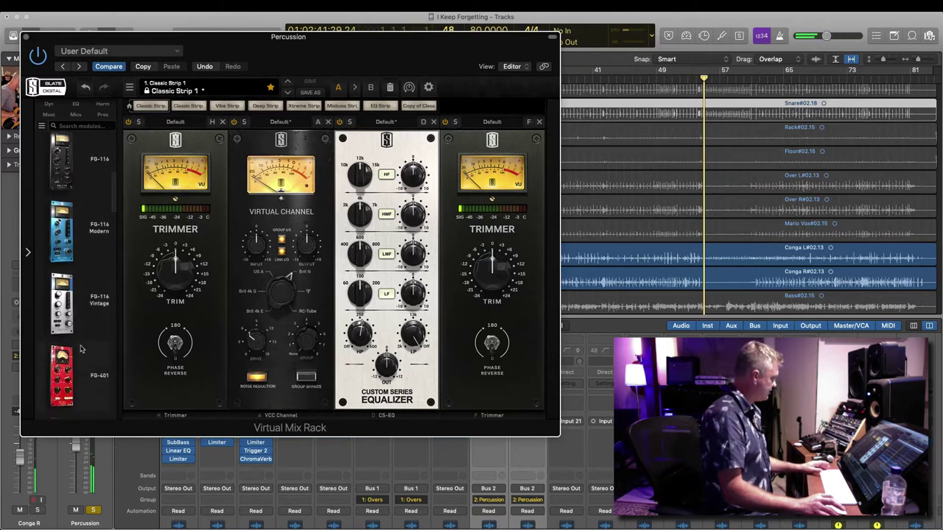
scroll(81, 349, "down", 12)
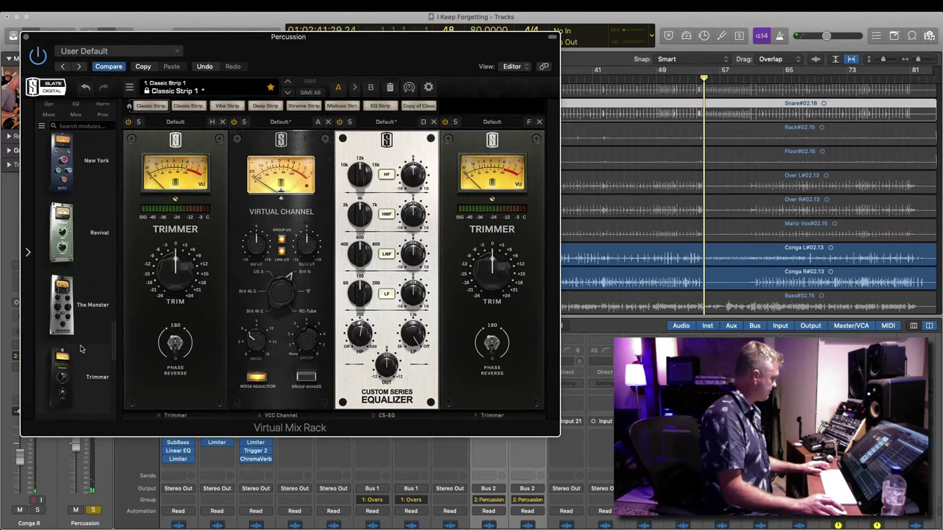
left_click_drag(65, 300, 489, 305)
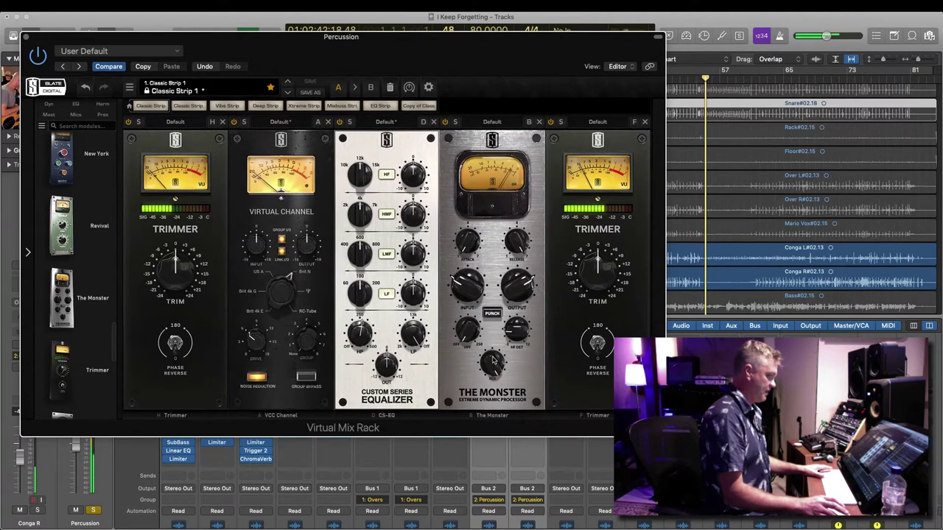
Step: Set The Monster's mix to about 73% while auditioning from around bar 50, and close the Virtual Mix Rack
left_click(672, 80)
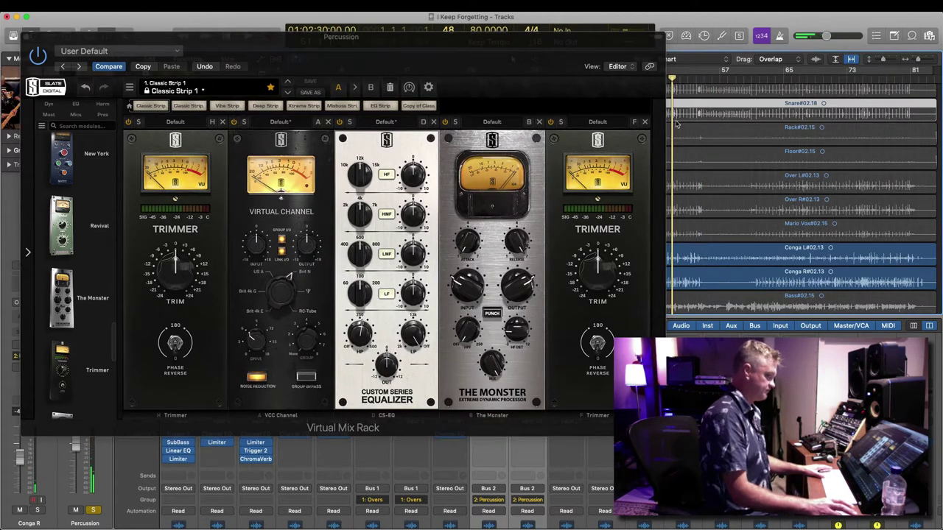
left_click(488, 376)
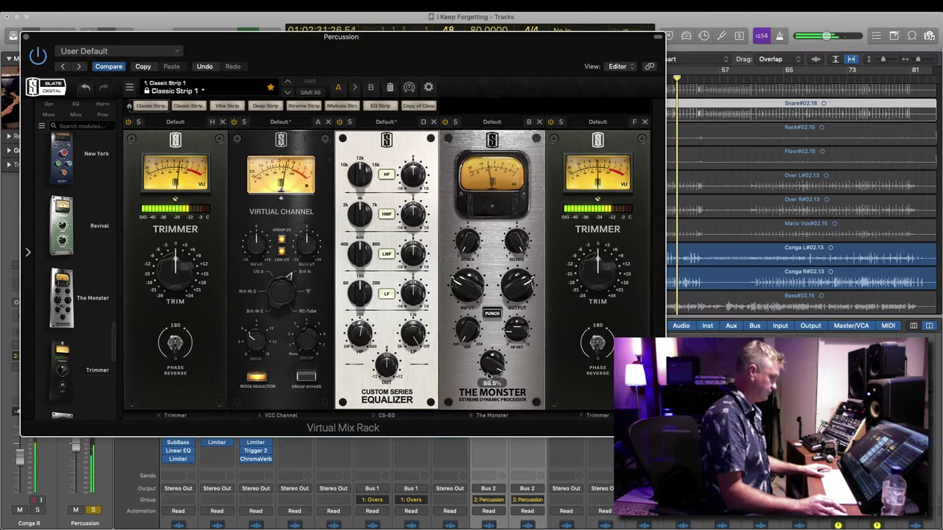
left_click_drag(488, 376, 489, 394)
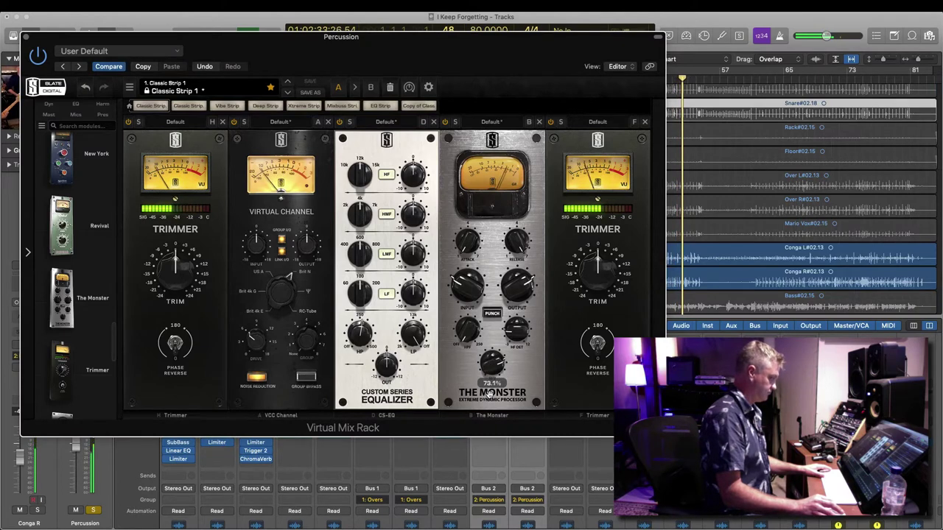
left_click(25, 38)
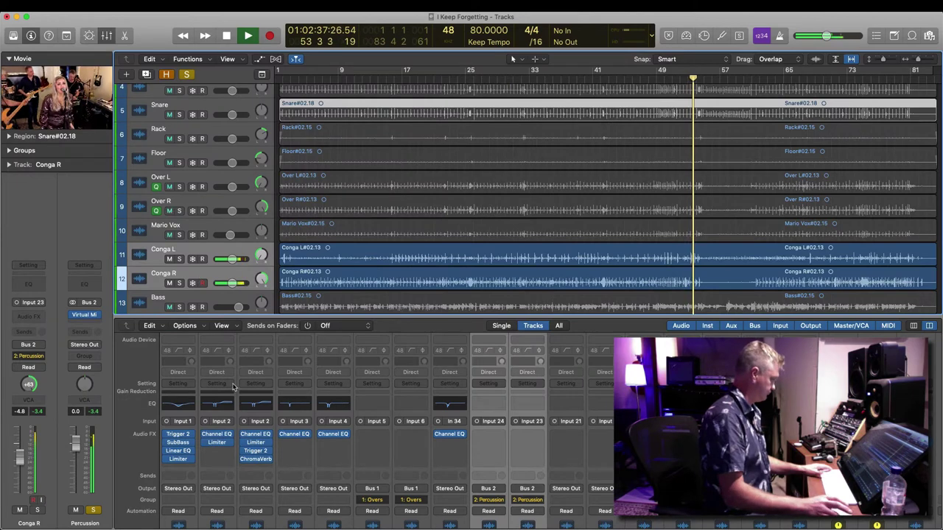
key("space")
Step: Insert a Linear Phase EQ after the Virtual Mix Rack on the Percussion bus
left_click(95, 324)
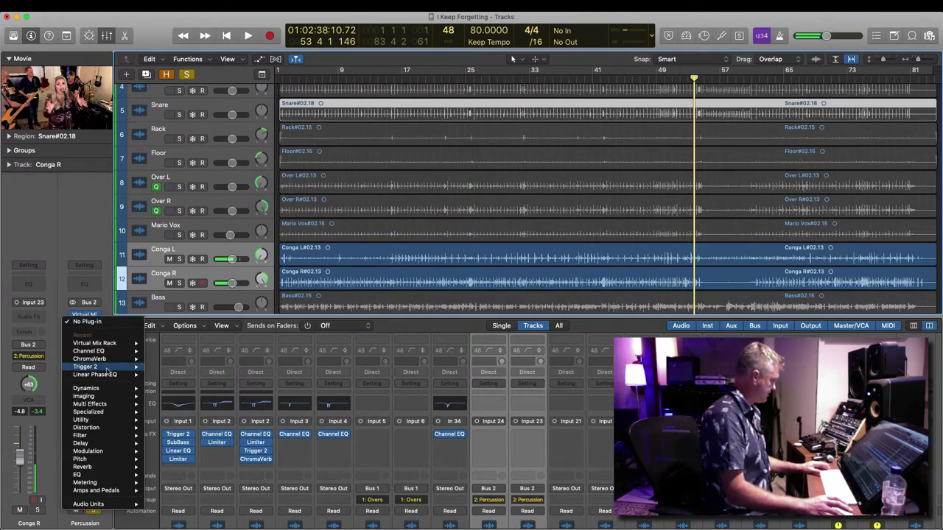
mouse_move(106, 377)
left_click(171, 376)
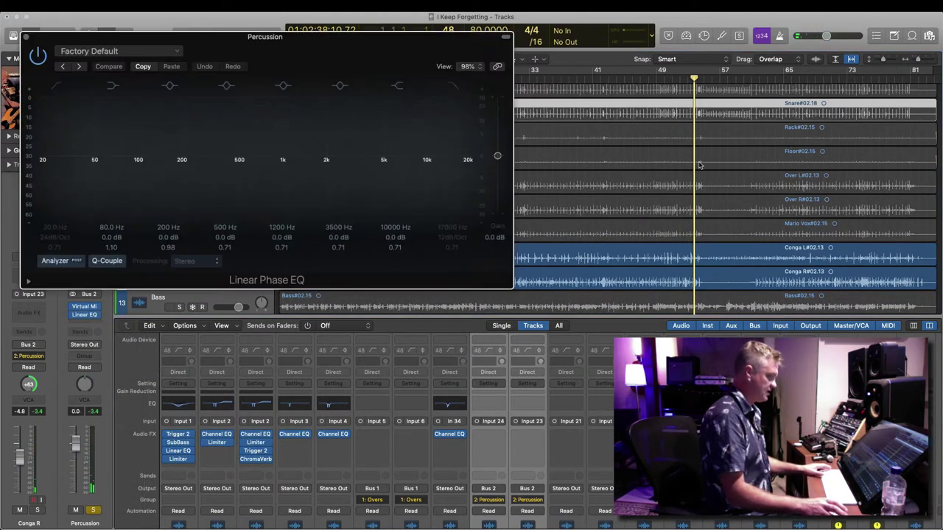
Step: Cut the congas 2.0 dB at 580 Hz with a Q of 1.40 while auditioning from around bar 49
left_click(666, 81)
key("space")
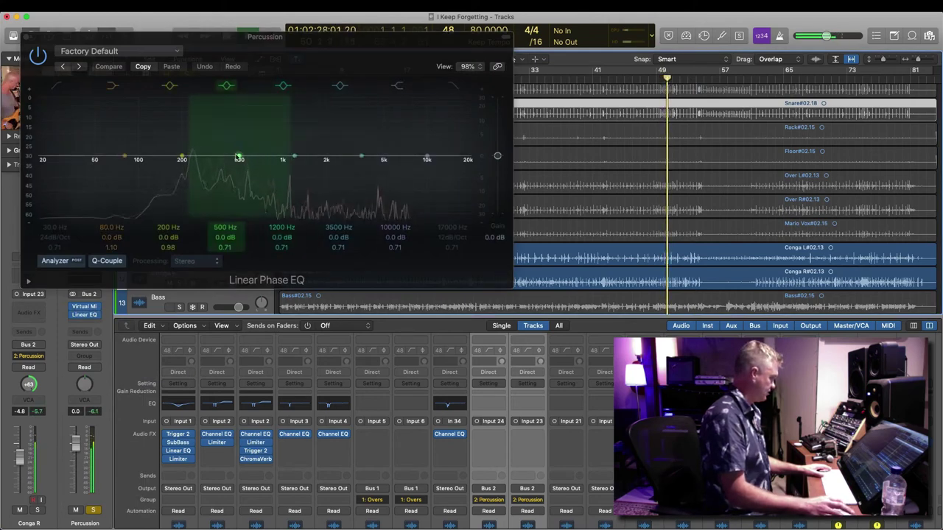
mouse_move(239, 158)
left_mouse_down()
mouse_move(247, 126)
mouse_move(249, 163)
left_mouse_up()
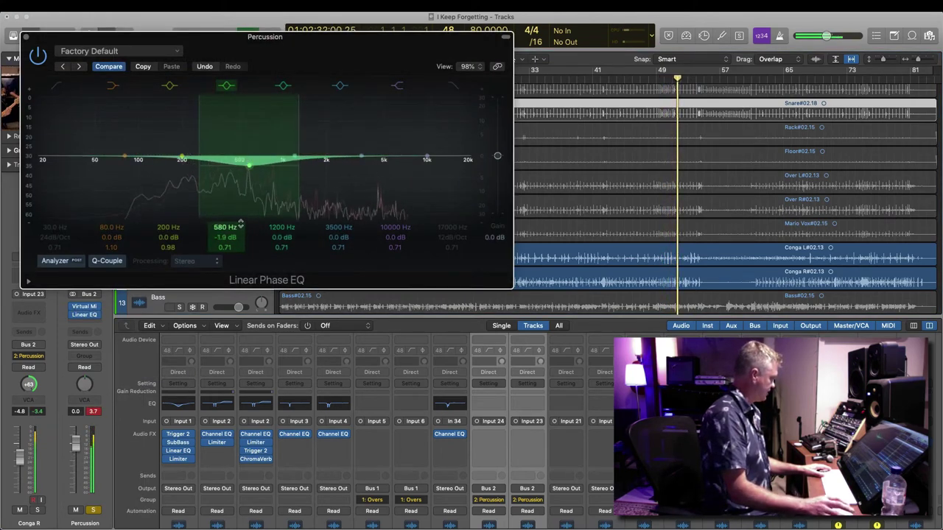
left_click_drag(224, 249, 224, 240)
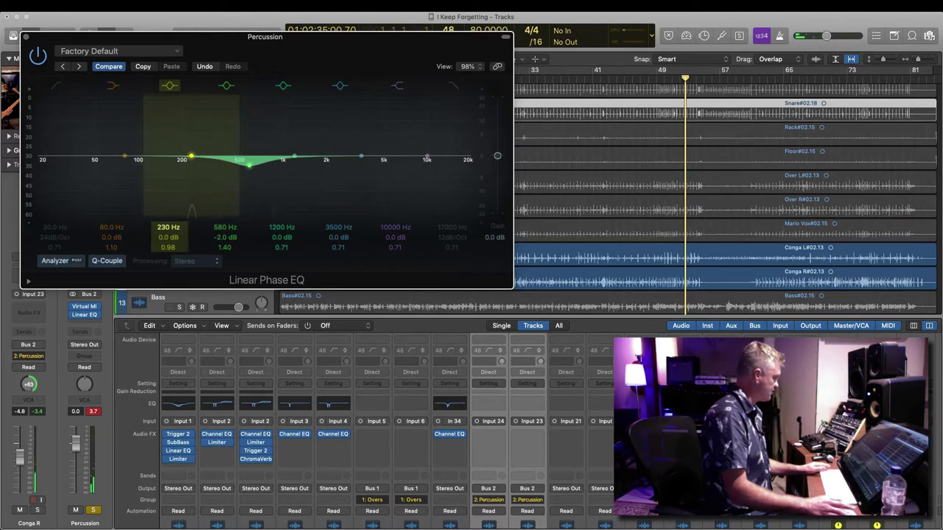
Step: Add a narrow 3.0 dB cut at 240 Hz with a Q of 9.10, check it around bar 40, and close the EQ
left_click_drag(168, 247, 168, 229)
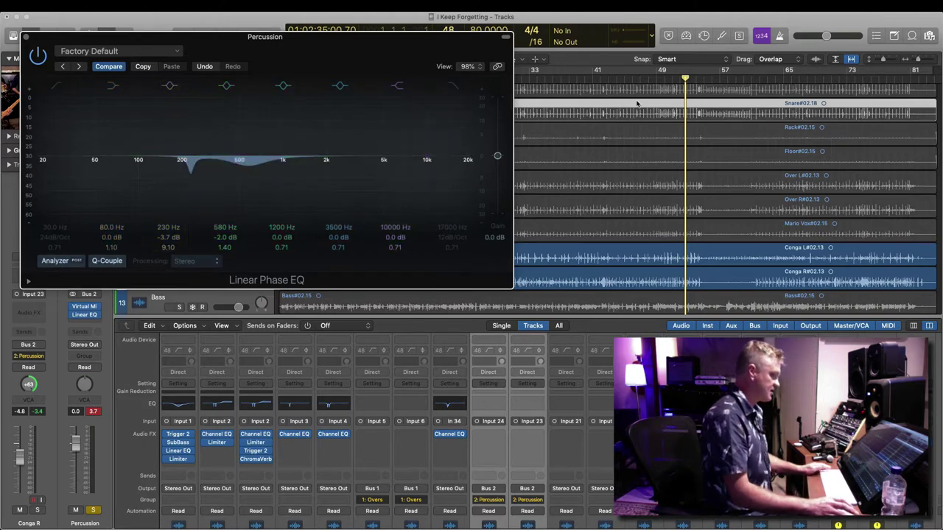
left_click(587, 80)
key("space")
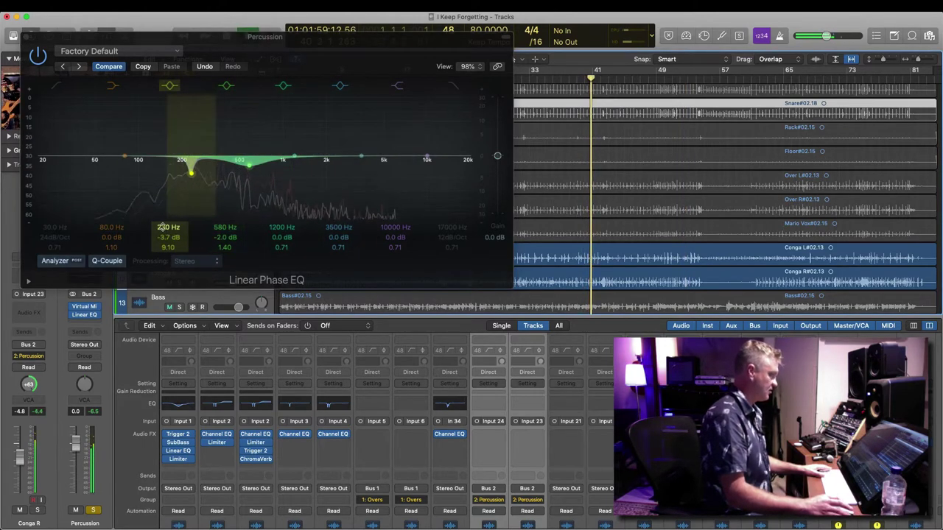
left_click_drag(168, 227, 167, 235)
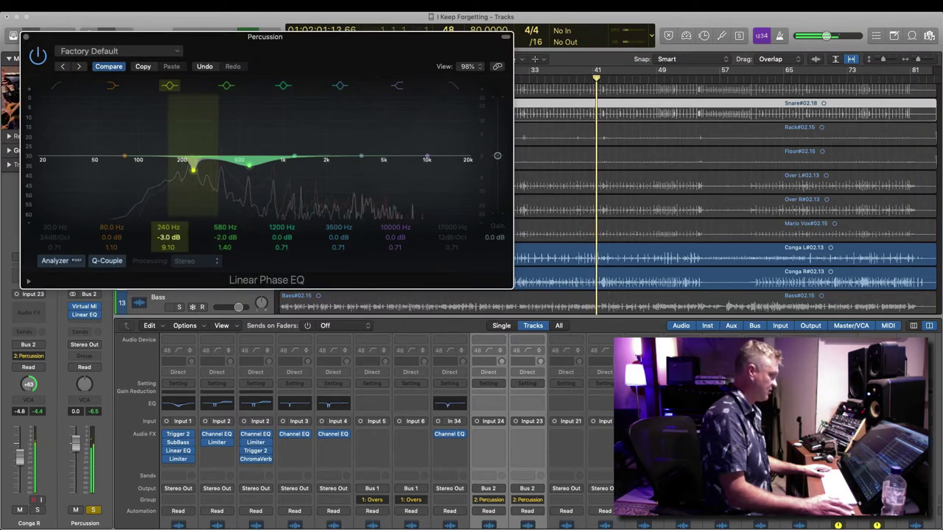
left_click(26, 37)
key("space")
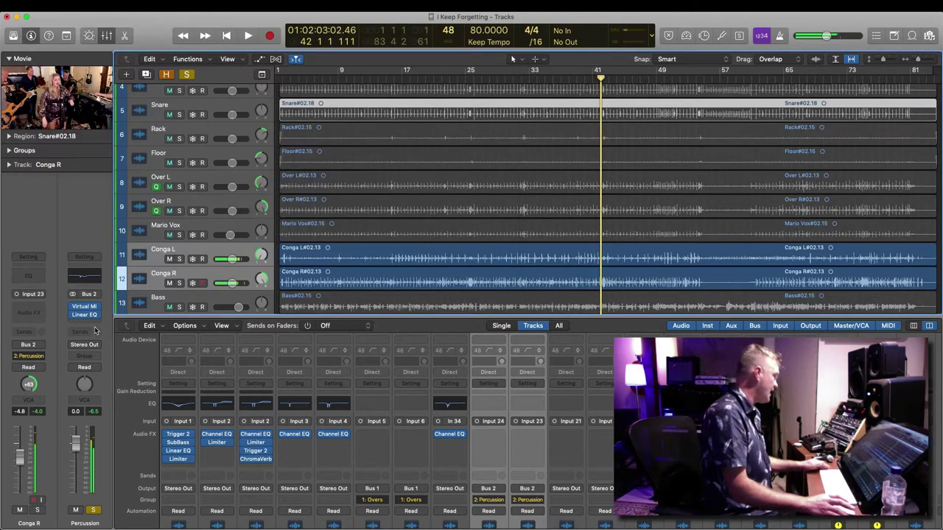
Step: Insert a stereo Space Designer reverb after the Linear Phase EQ on the Percussion bus
left_click(94, 323)
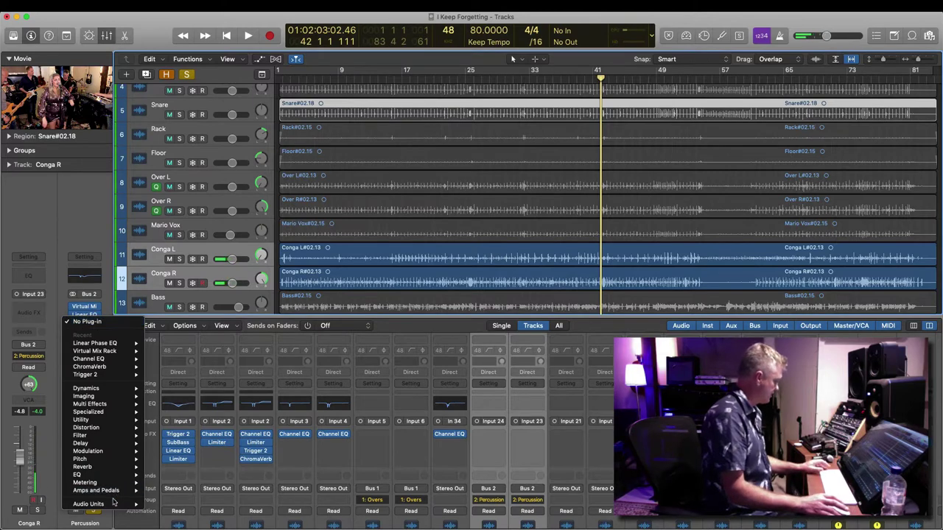
mouse_move(96, 467)
mouse_move(193, 491)
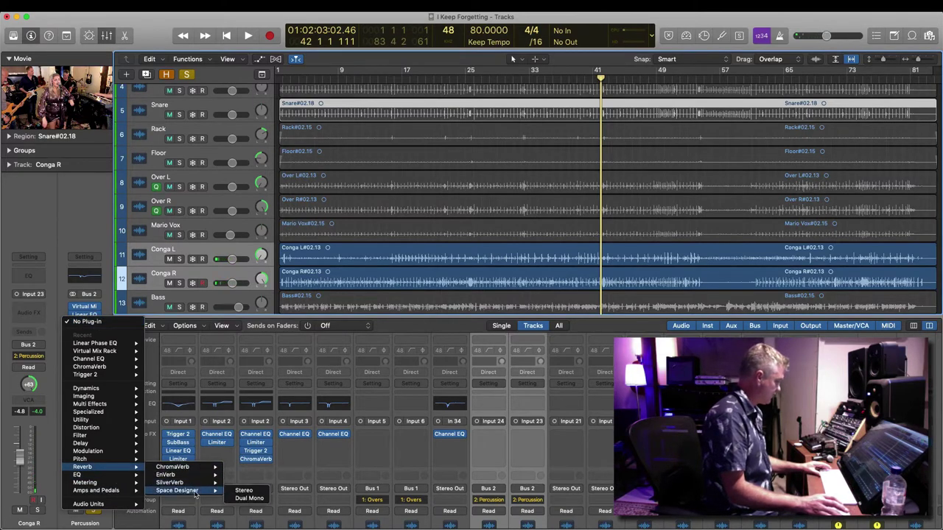
left_click(244, 491)
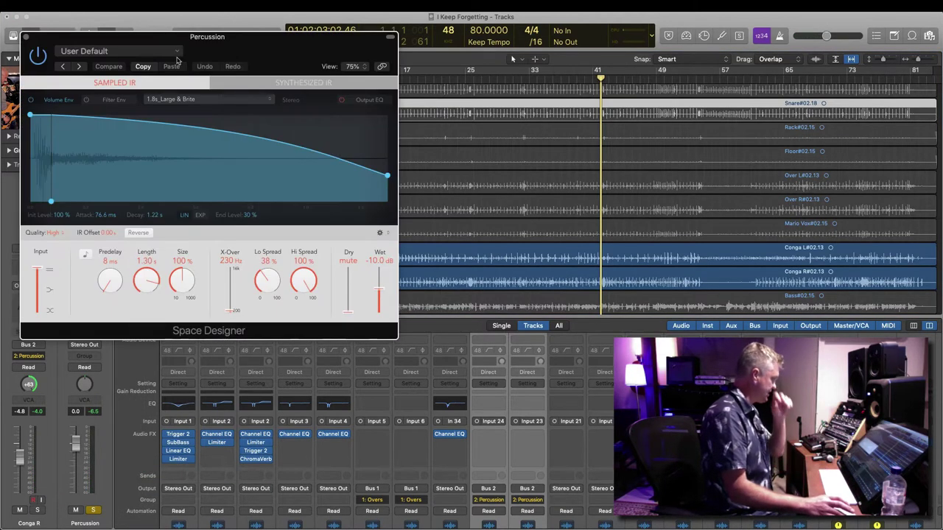
Step: Load the 1.5s Perc Room preset from the medium-space rooms in Space Designer
left_click(114, 52)
mouse_move(156, 265)
mouse_move(306, 264)
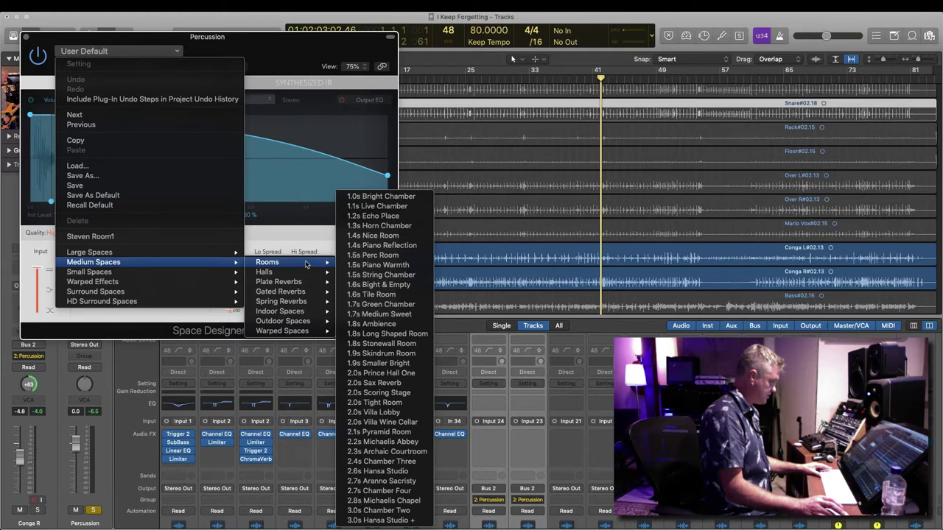
left_click(388, 256)
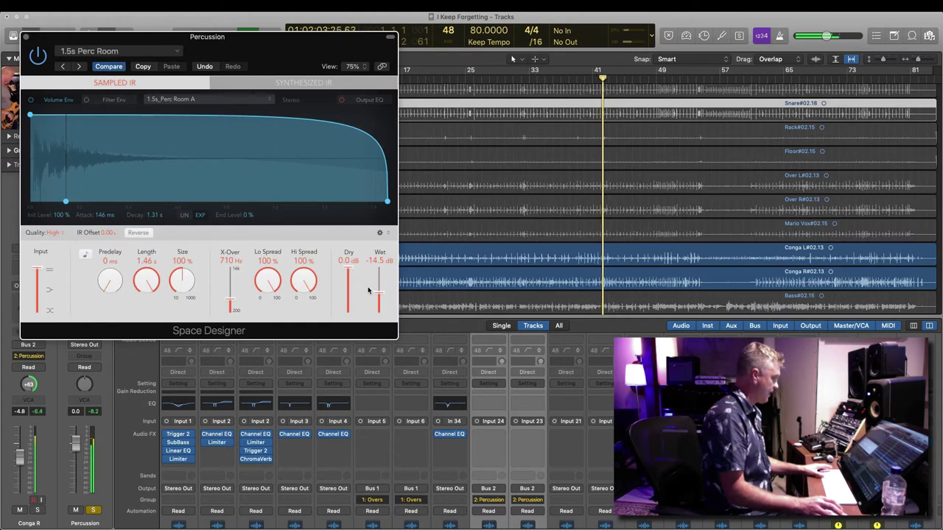
Step: Lower the Space Designer wet level to -28.0 dB, close the reverb and stop playback
left_click_drag(379, 293, 378, 303)
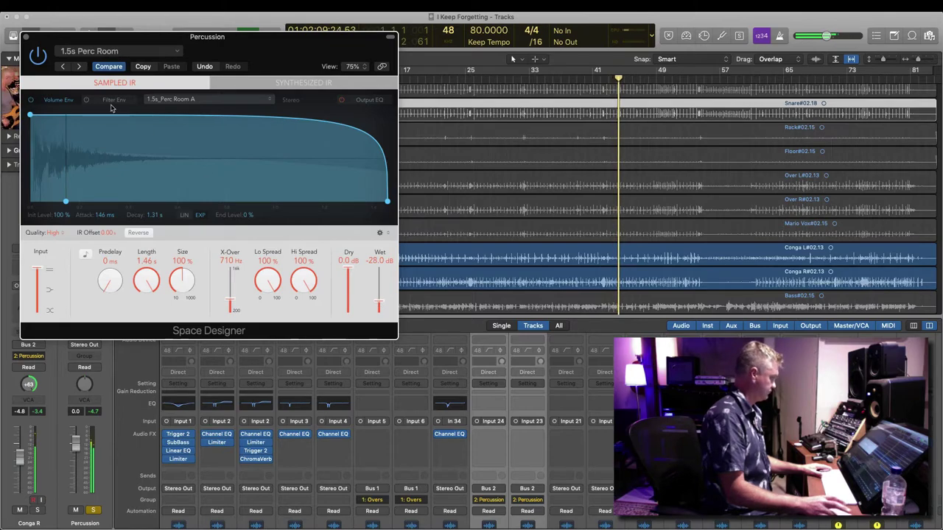
left_click(25, 37)
key("space")
Step: Narrow the conga panning to -31 for Conga L and +24 for Conga R, and resume playback
scroll(525, 207, "down", 5)
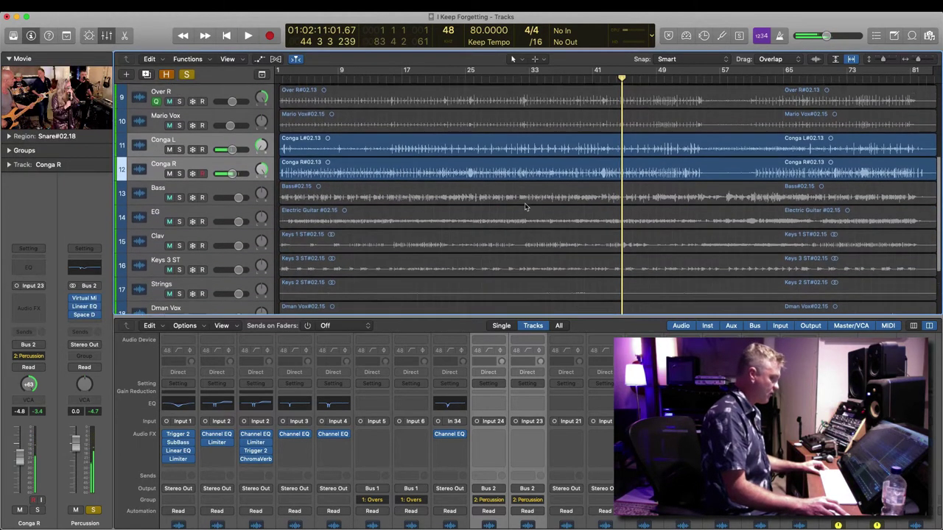
scroll(526, 207, "down", 1)
scroll(527, 455, "down", 8)
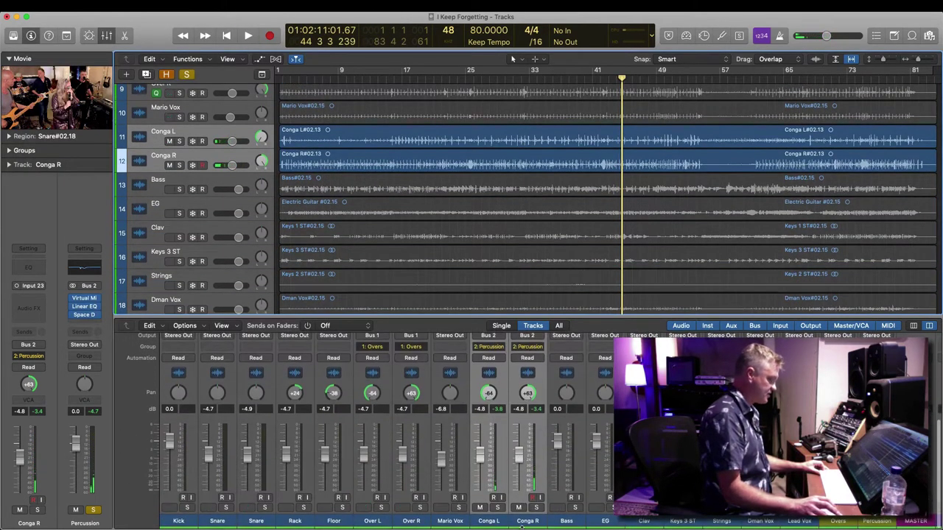
left_click(524, 462)
left_click_drag(527, 415, 526, 422)
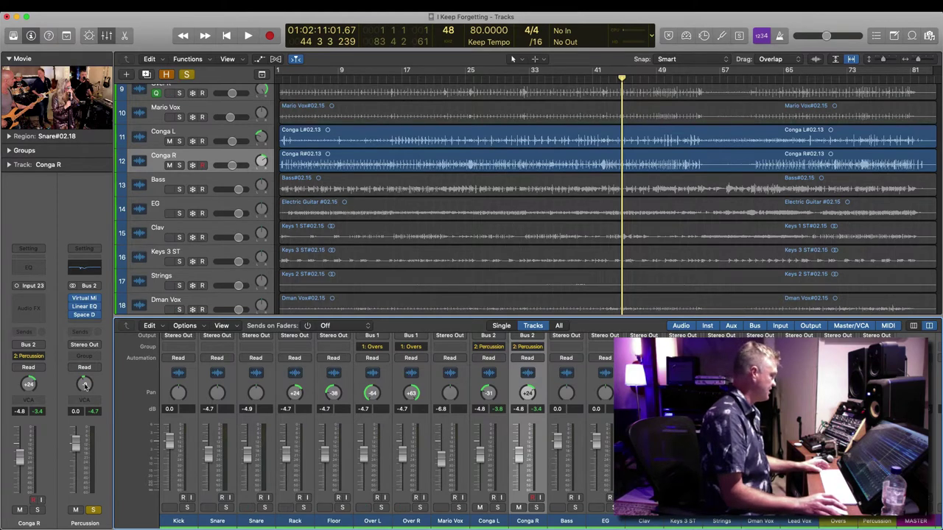
key("space")
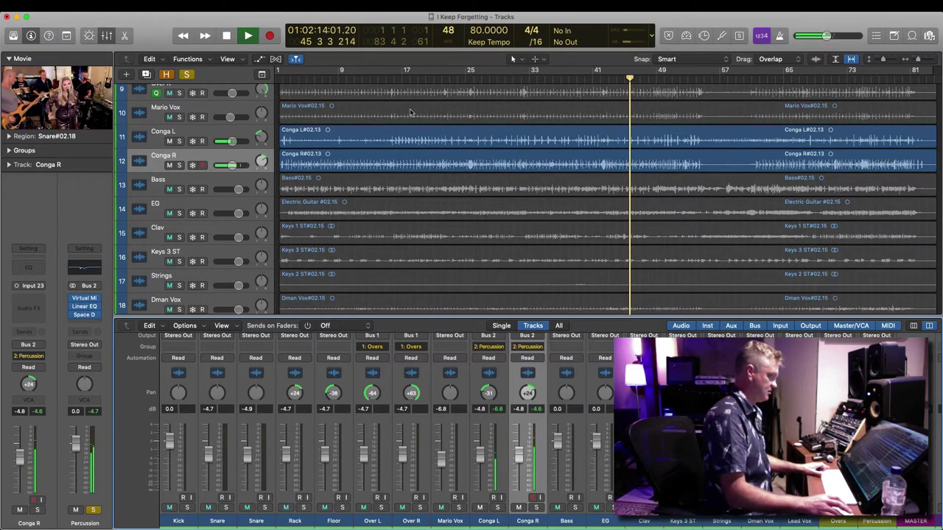
Step: Select the tracks from Kick through Mario Vox and solo them together with the congas
scroll(379, 122, "up", 1)
scroll(379, 122, "up", 2)
left_click(395, 186)
scroll(376, 115, "up", 3)
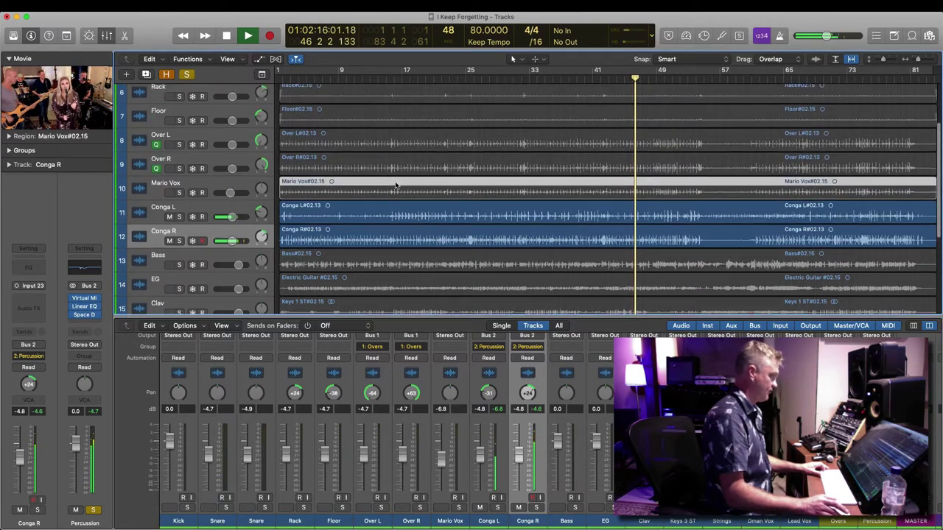
left_click(384, 90, "shift")
left_click(221, 91)
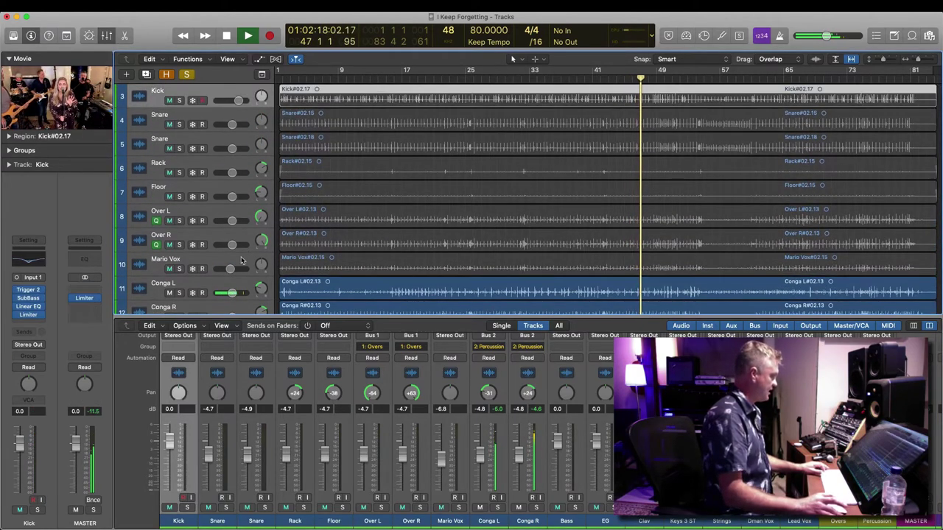
left_click(211, 270, "shift")
left_click(179, 268)
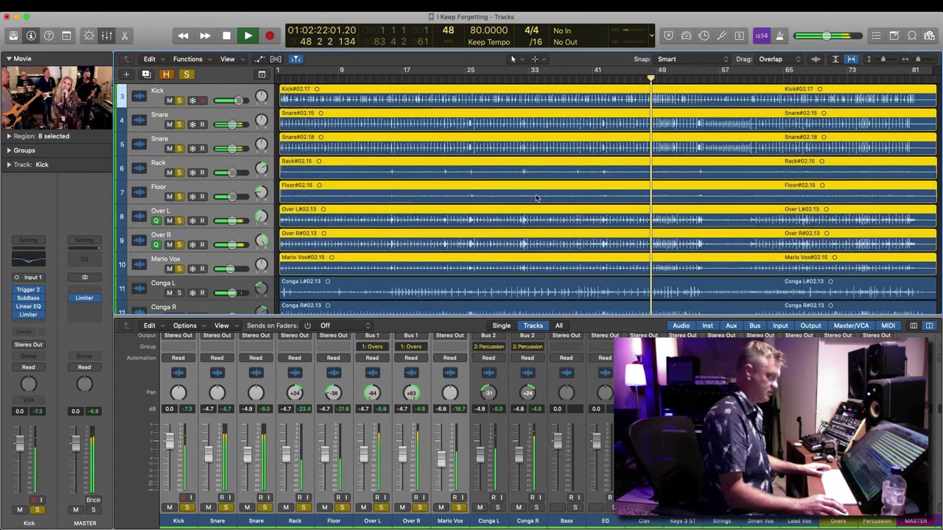
Step: Select Conga L to reach its Percussion bus, stop playback, and lower the bus level to about -2.8 dB
scroll(537, 197, "down", 1)
scroll(536, 198, "down", 1)
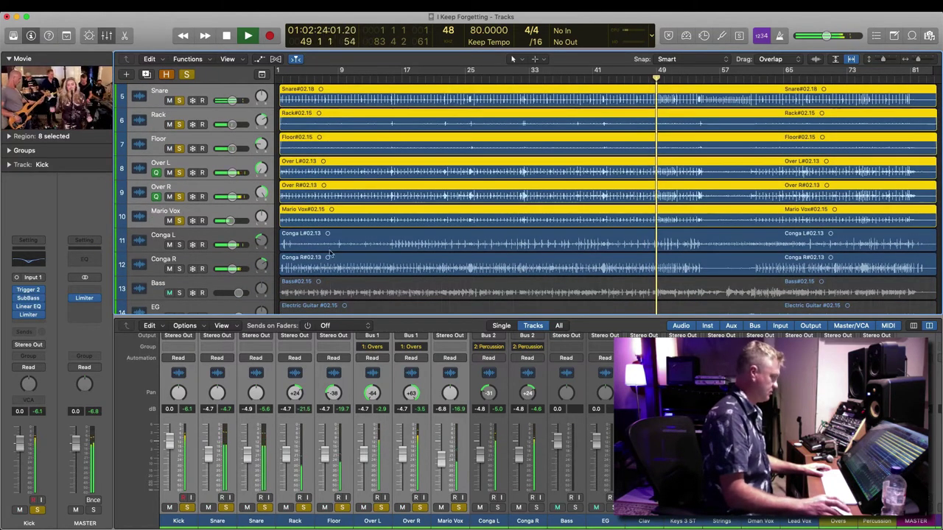
left_click(210, 236)
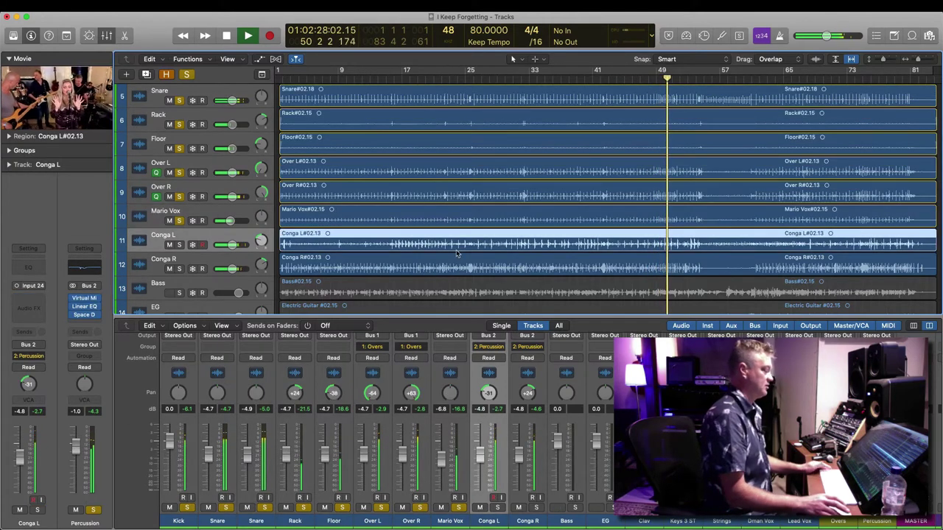
key("space")
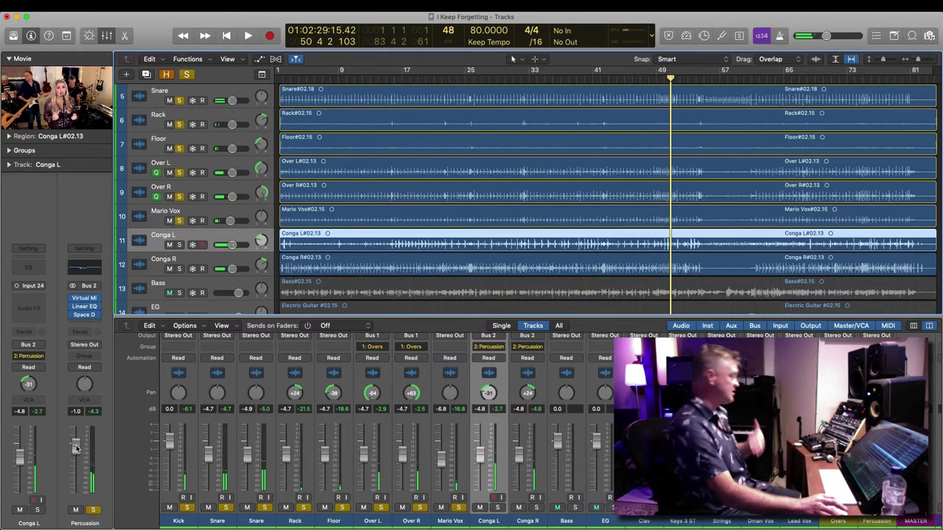
left_click_drag(76, 451, 76, 452)
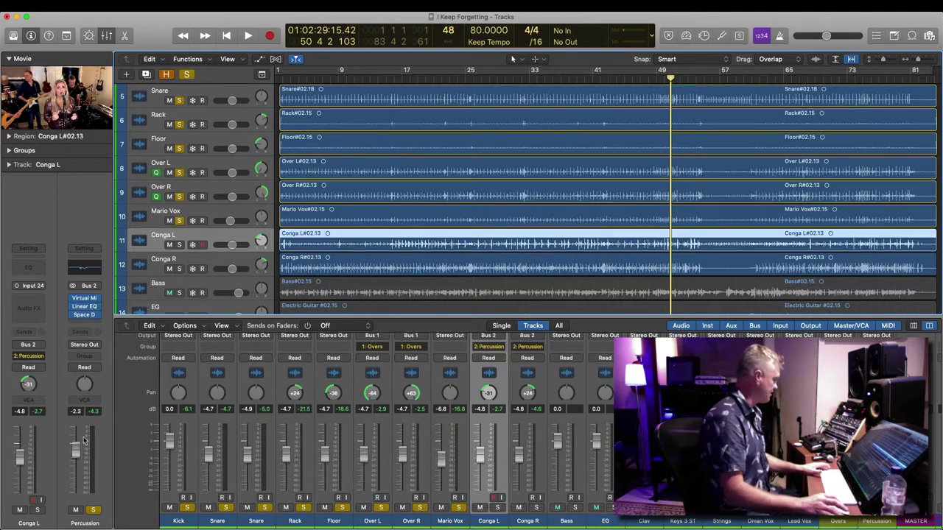
Step: Clear all solos, solo the Bass track and play it from bar 32 with taller track rows
left_click(530, 521)
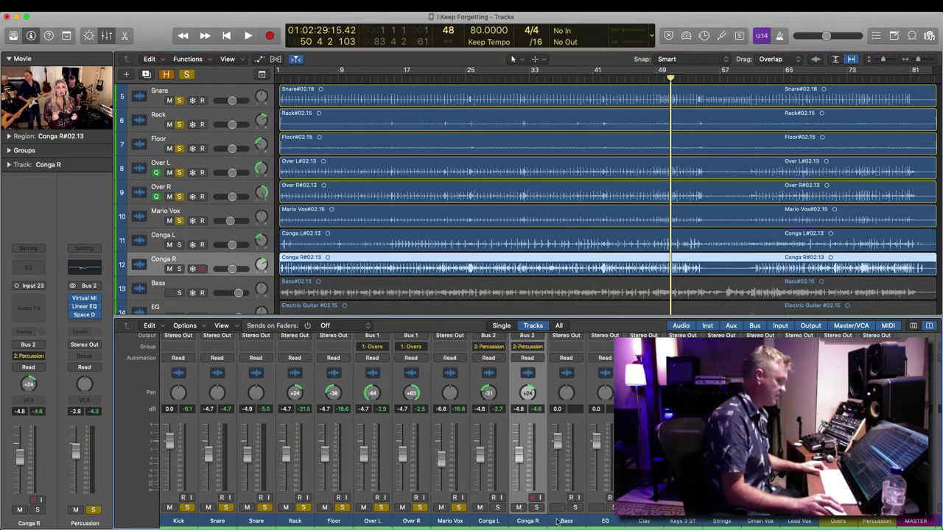
left_click(566, 521)
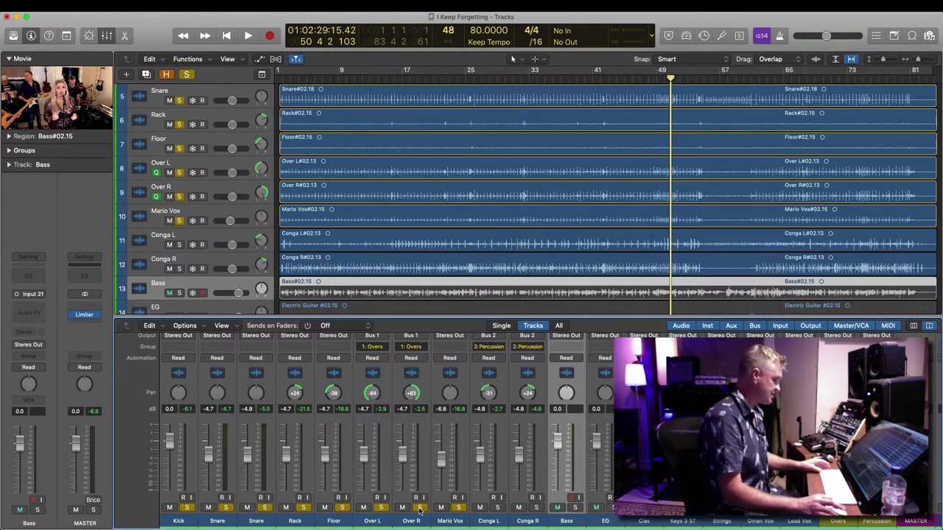
left_click(419, 509, "alt")
left_click(575, 508)
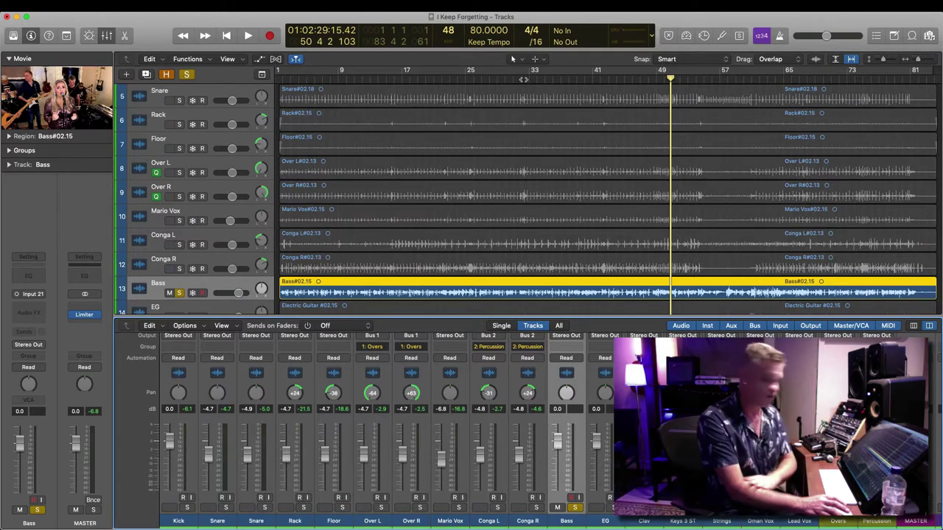
left_click(523, 80)
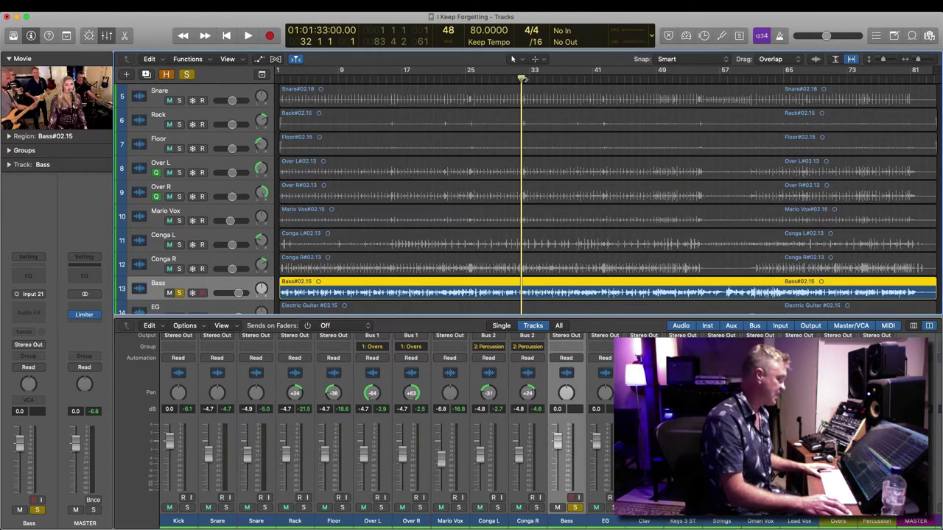
key("space")
key("super+Down")
key("super+Down")
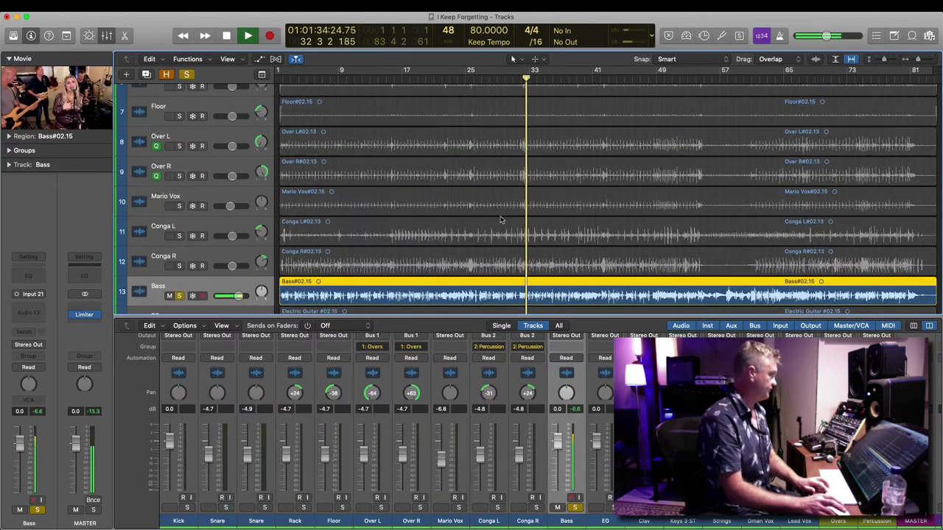
Step: Watch the band movie in a floating window while playing and pausing the soloed bass, and close the window
double_click(10, 101)
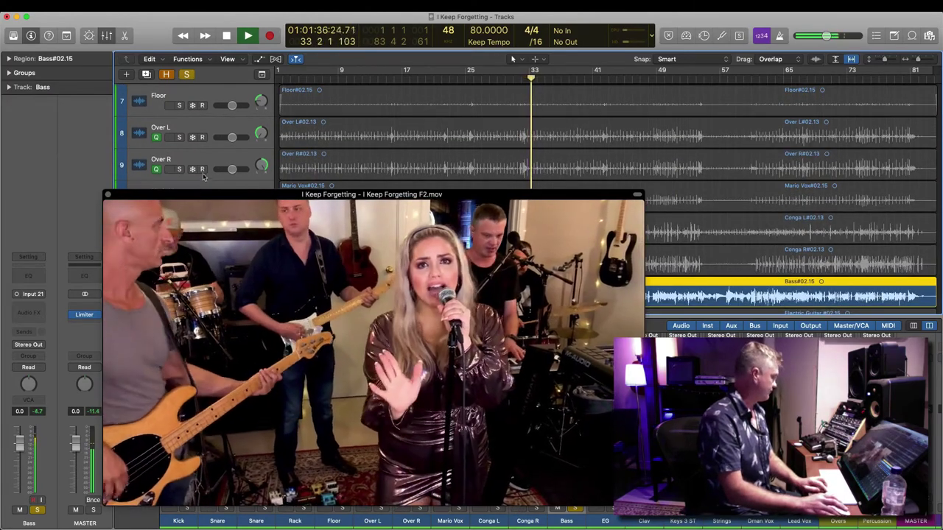
left_click_drag(203, 198, 148, 58)
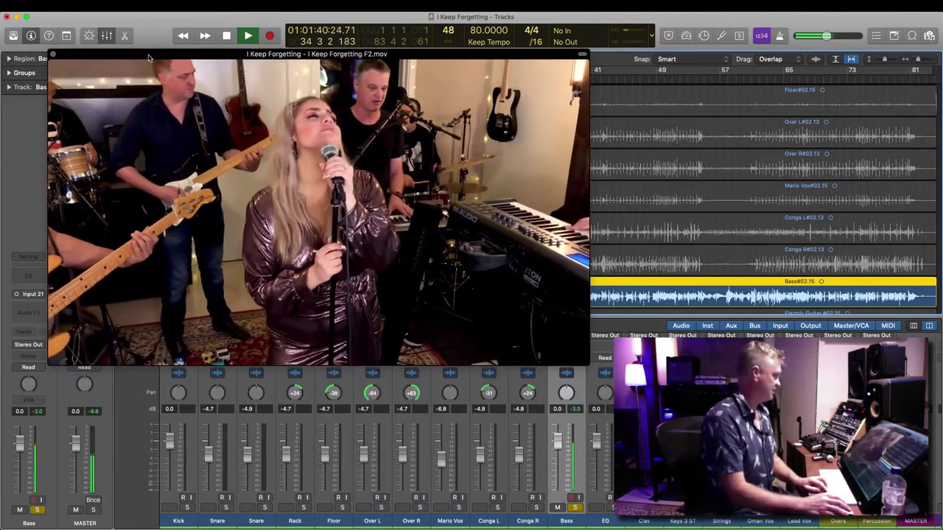
key("space")
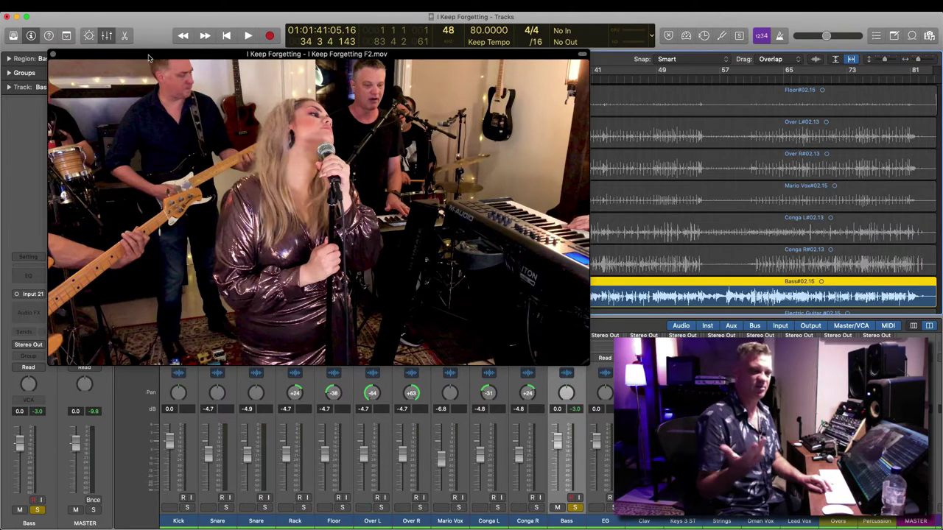
key("space")
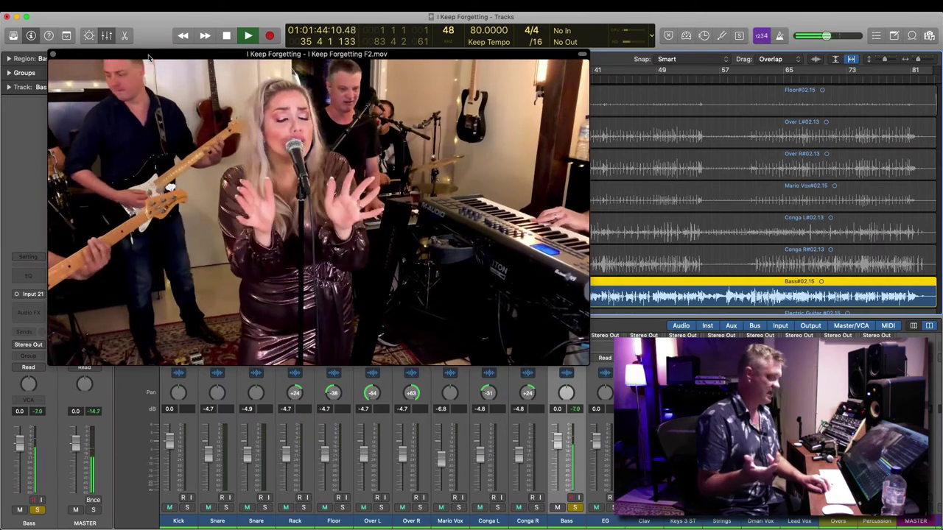
key("space")
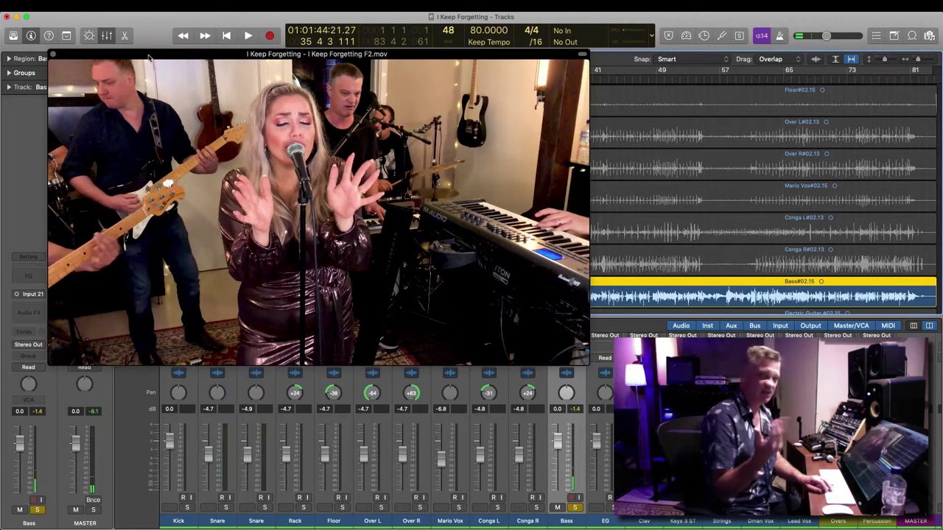
key("space")
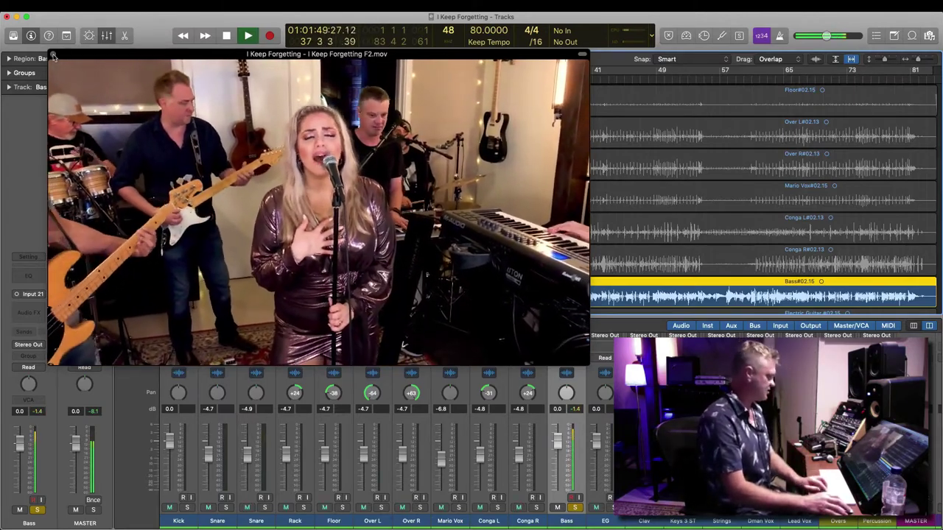
left_click(52, 55)
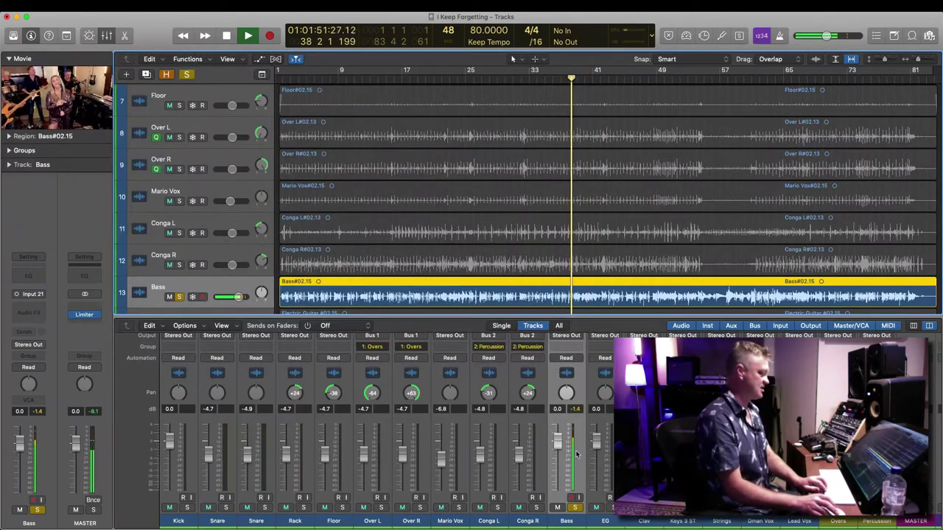
Step: Insert a Channel EQ on the Bass track and resume playback with its analyzer visible
scroll(575, 454, "up", 5)
scroll(575, 455, "up", 3)
key("space")
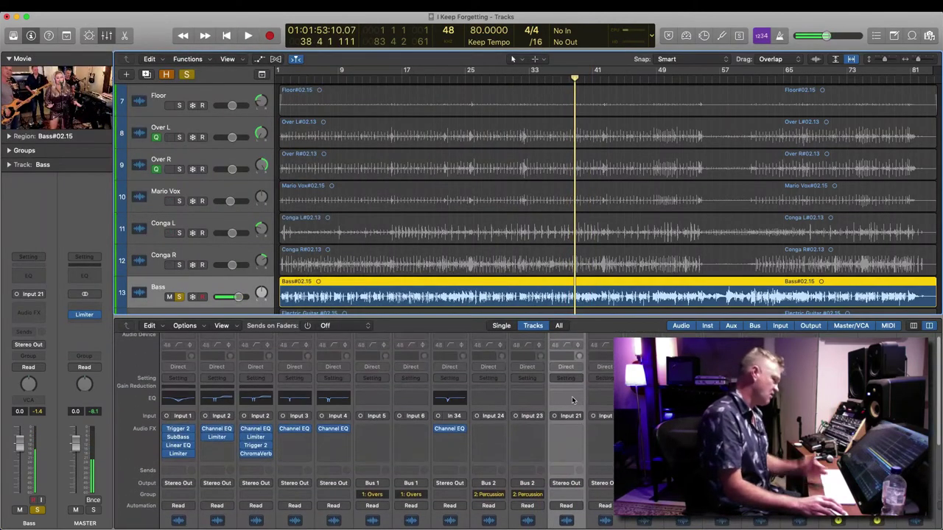
left_click(573, 400)
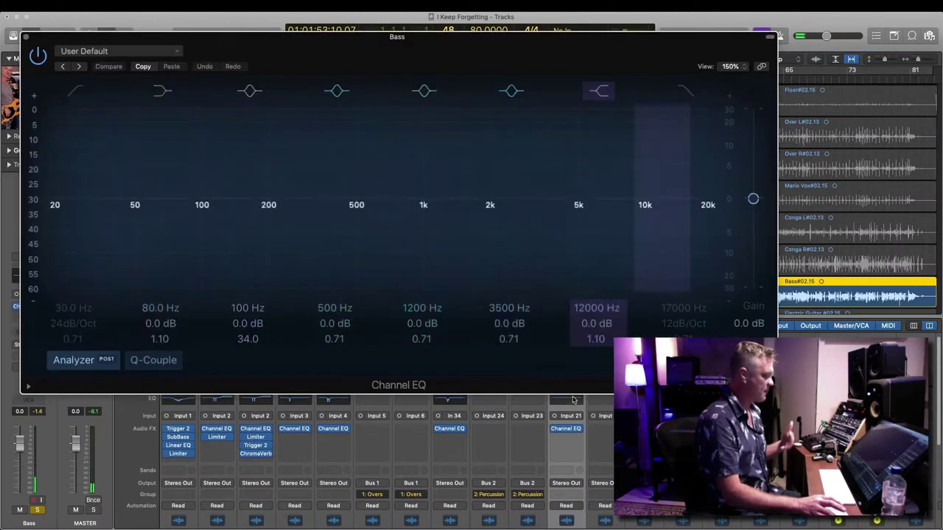
key("space")
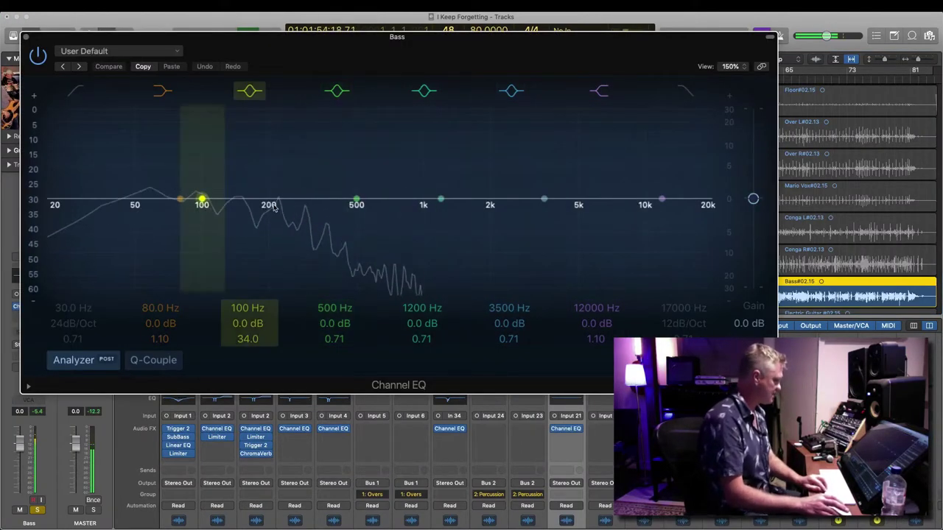
Step: Cut the bass 4.5 dB at 182 Hz with a Q of 10.0
left_click_drag(202, 199, 287, 204)
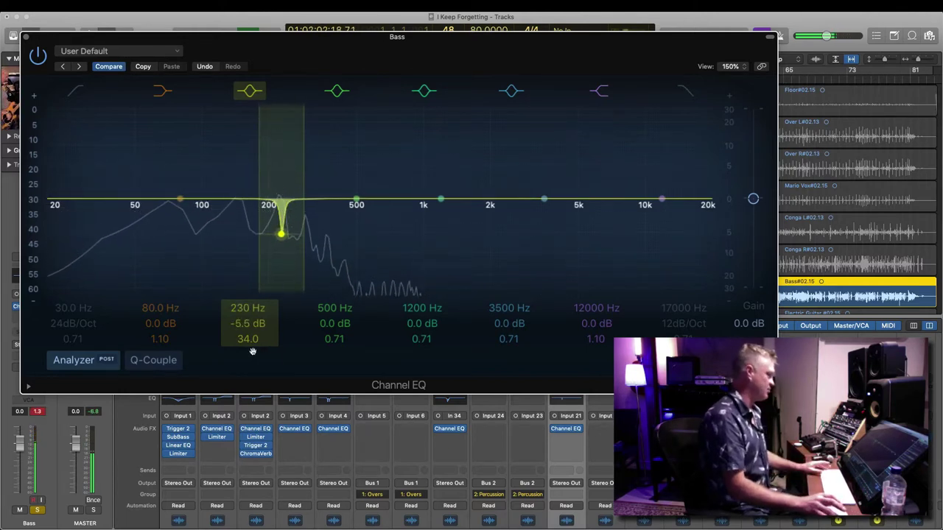
left_click_drag(246, 340, 247, 358)
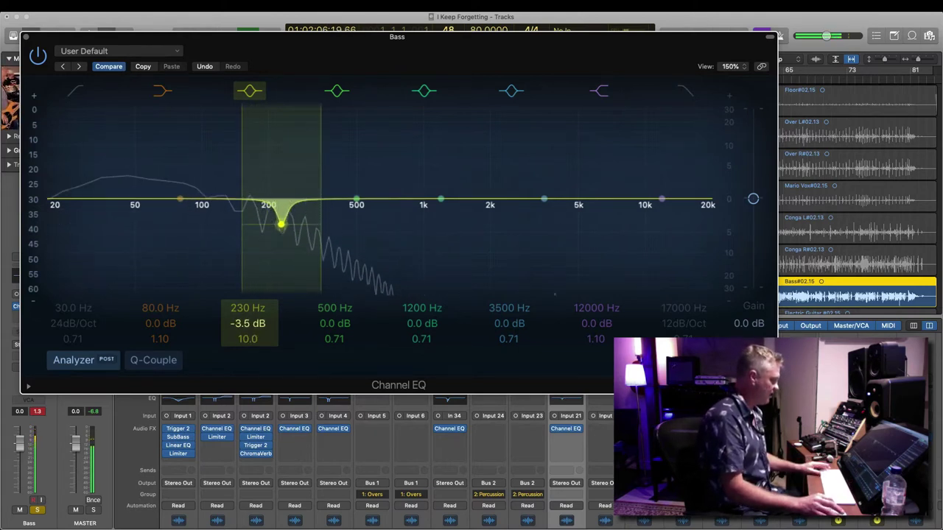
left_click_drag(240, 309, 245, 335)
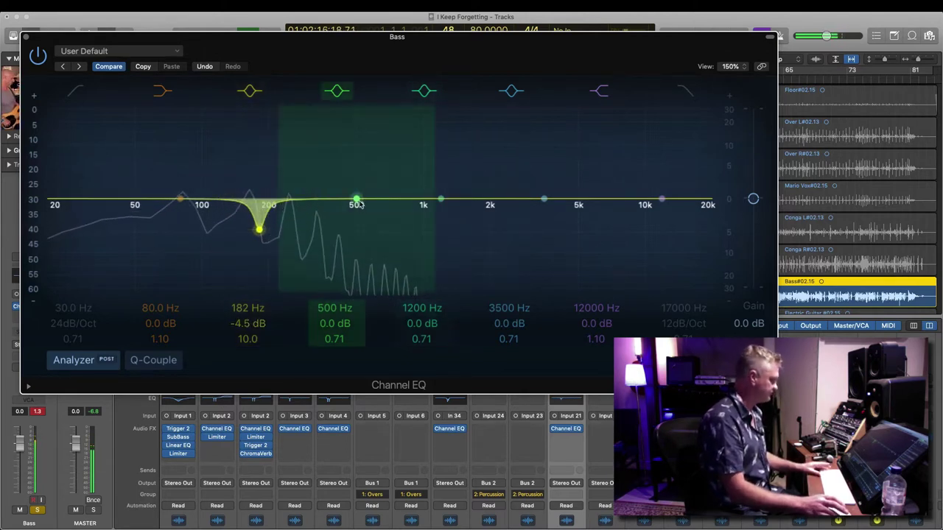
Step: Add a narrow 9.0 dB bass cut at 260 Hz with a Q of 24.0, close the EQ and stop playback
mouse_move(329, 339)
left_mouse_down()
mouse_move(329, 297)
mouse_move(329, 347)
left_mouse_up()
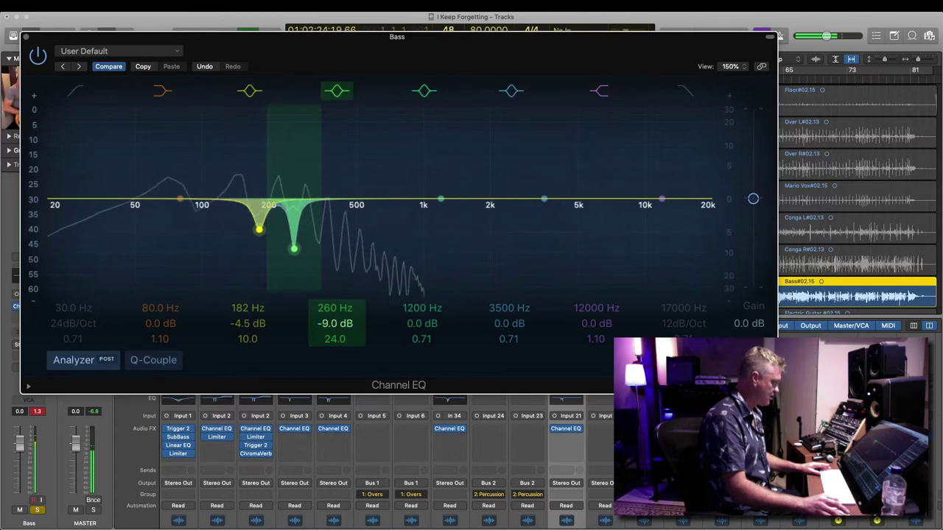
left_click(26, 37)
key("space")
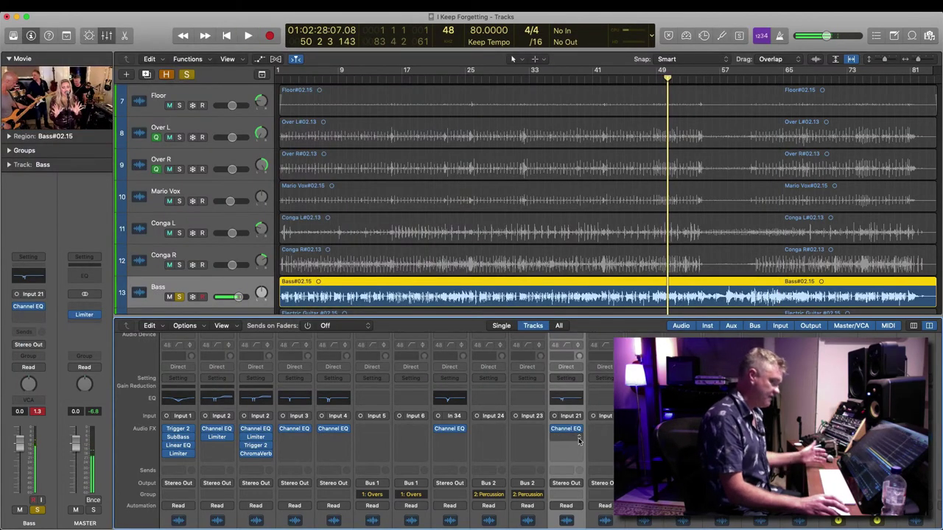
Step: Insert a Compressor after the Channel EQ on the Bass track and choose the Studio VCA model
left_click(579, 442)
scroll(582, 442, "down", 5)
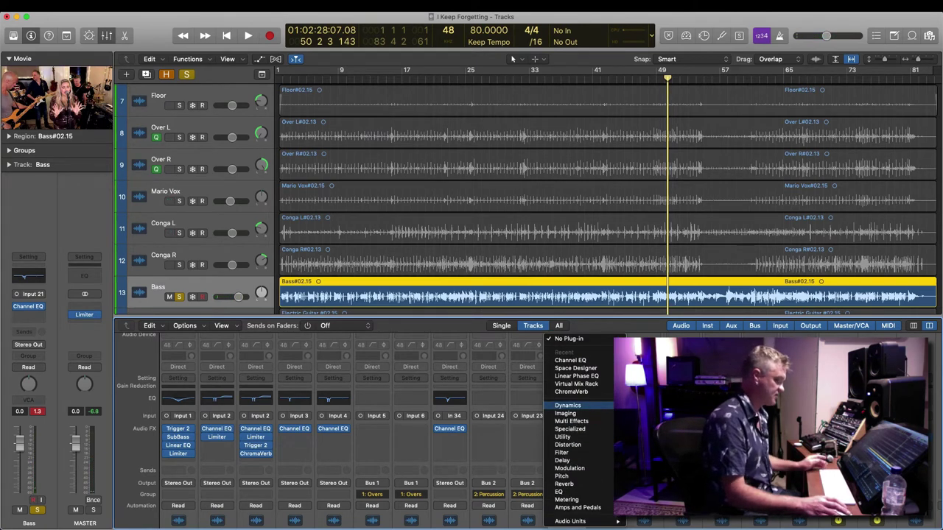
left_click(648, 413)
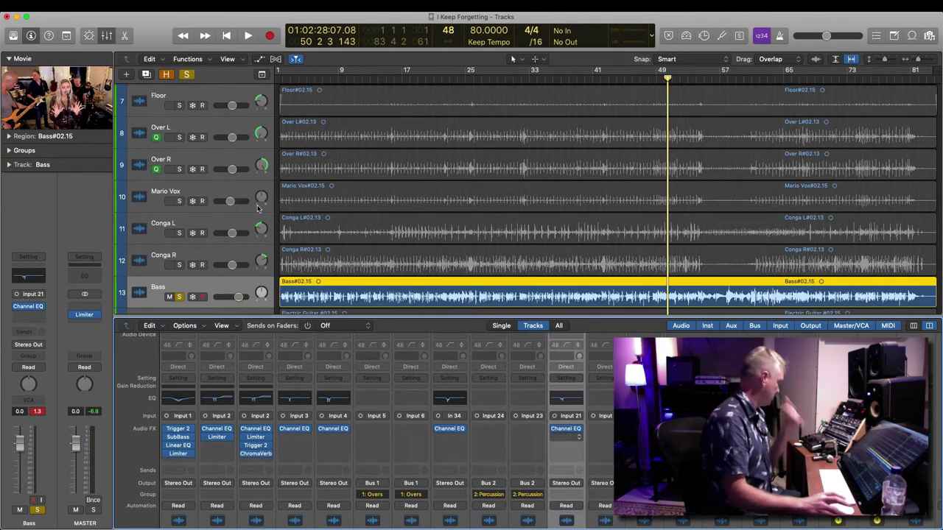
left_click(151, 96)
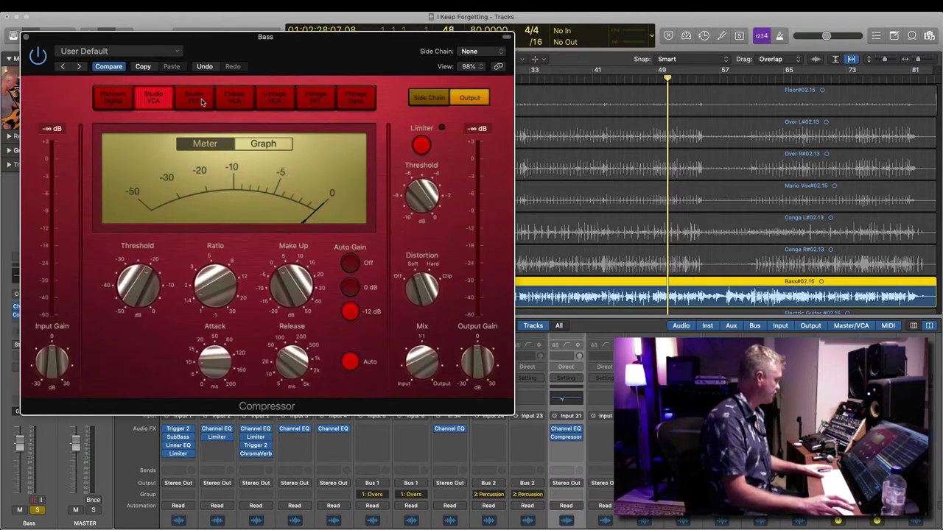
Step: Try the Studio FET model and the Bass Heavy guitar preset on the bass compressor
left_click(193, 98)
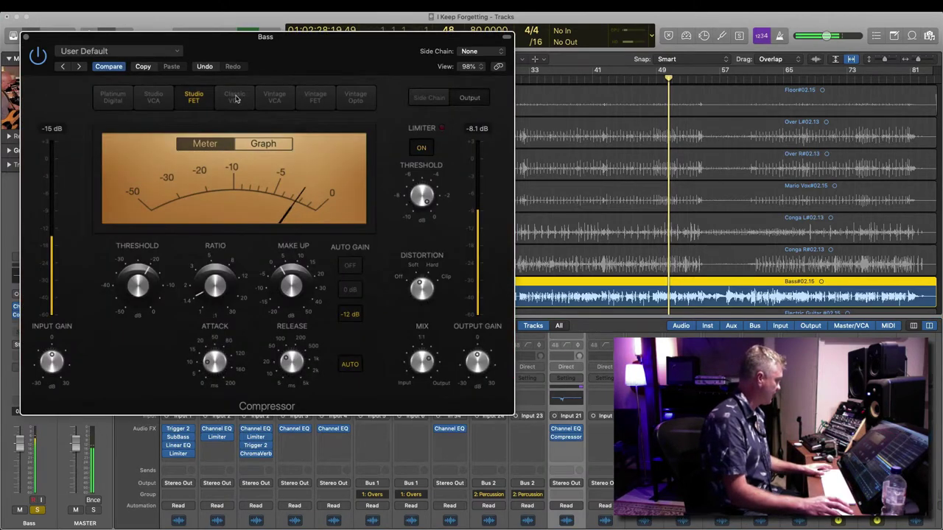
left_click(124, 52)
mouse_move(159, 274)
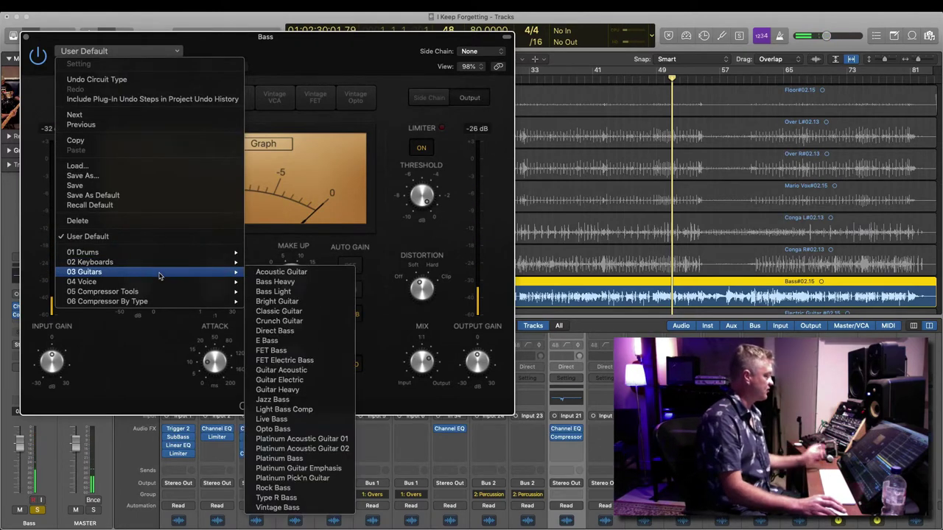
left_click(317, 282)
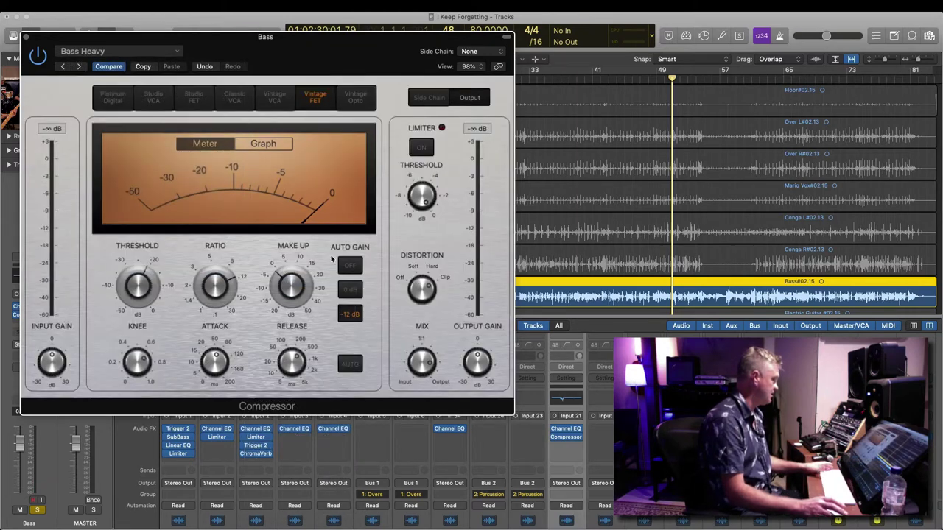
Step: Load the Bass Light guitar preset in the bass compressor and set its mix to 82%
left_click(118, 51)
mouse_move(185, 272)
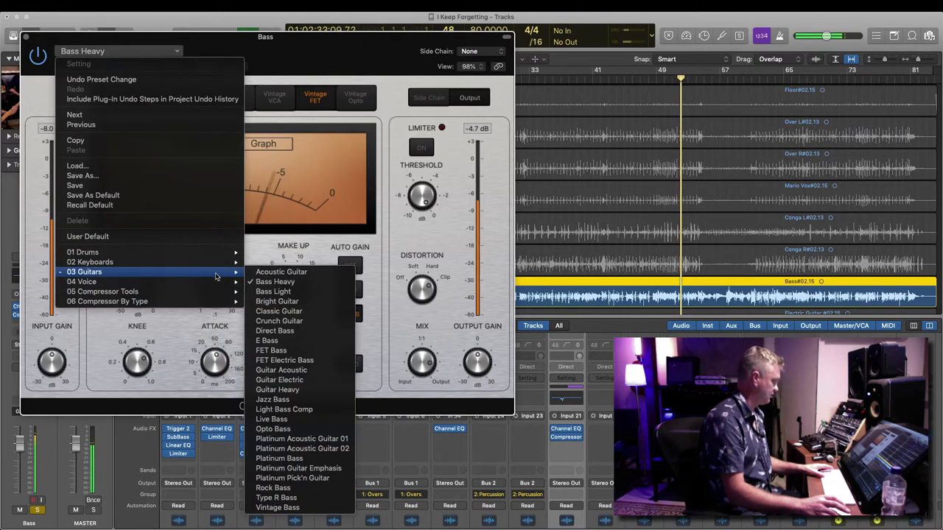
left_click(305, 294)
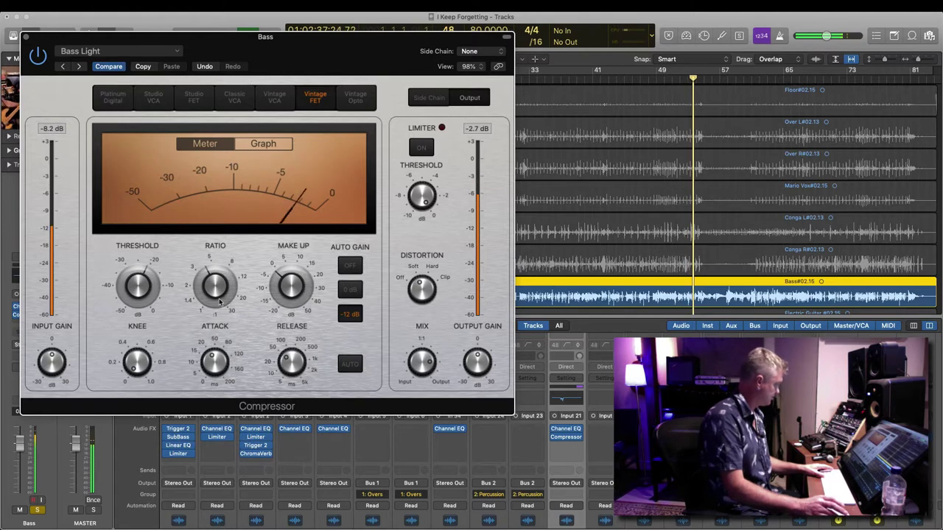
mouse_move(422, 368)
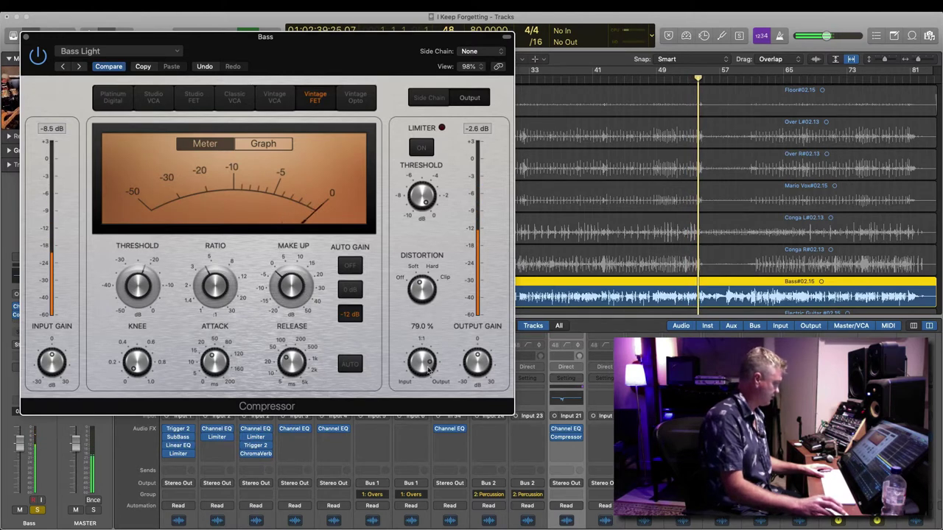
mouse_move(422, 368)
left_mouse_down()
mouse_move(415, 394)
mouse_move(415, 384)
left_mouse_up()
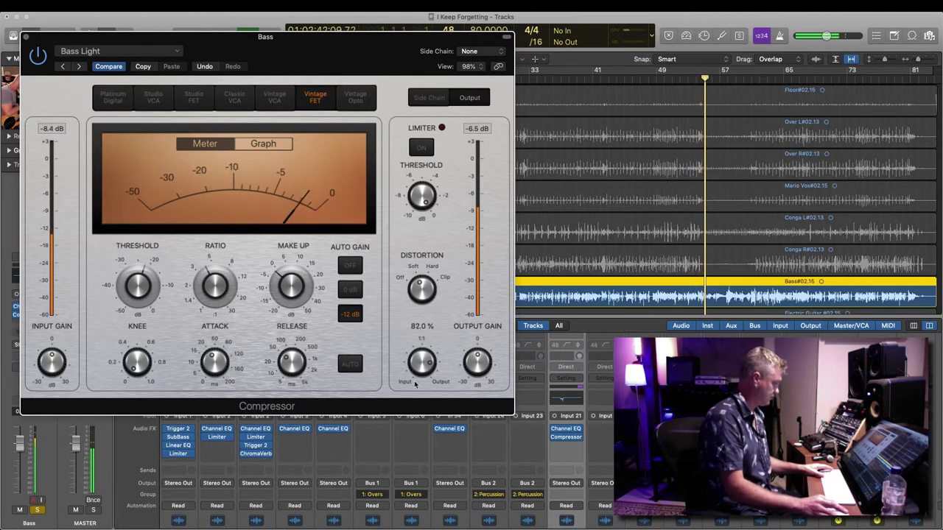
Step: Close the compressor, lower the Bass track's volume to -2.3 dB and stop playback
left_click(26, 38)
scroll(545, 431, "down", 5)
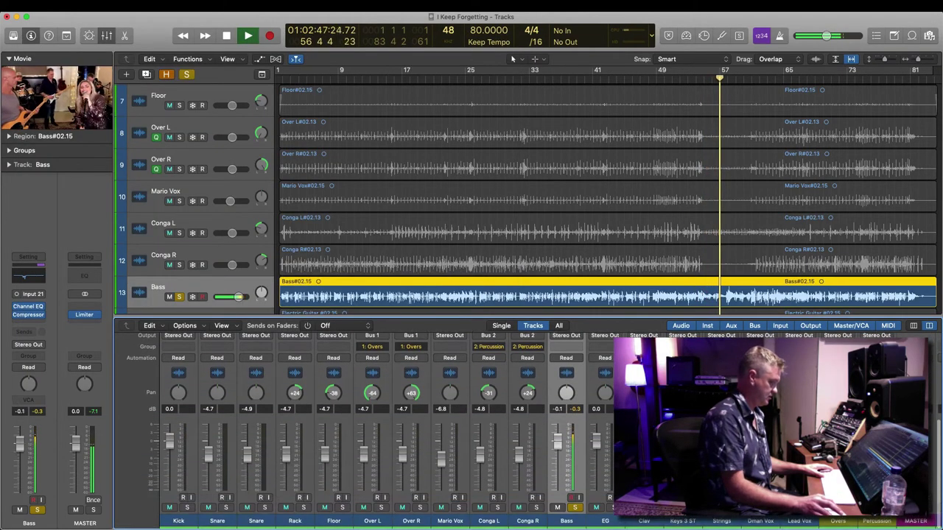
key("space")
Step: Solo the drum, Mario Vox and conga tracks together with the Bass and play from about bar 38
left_click(574, 508)
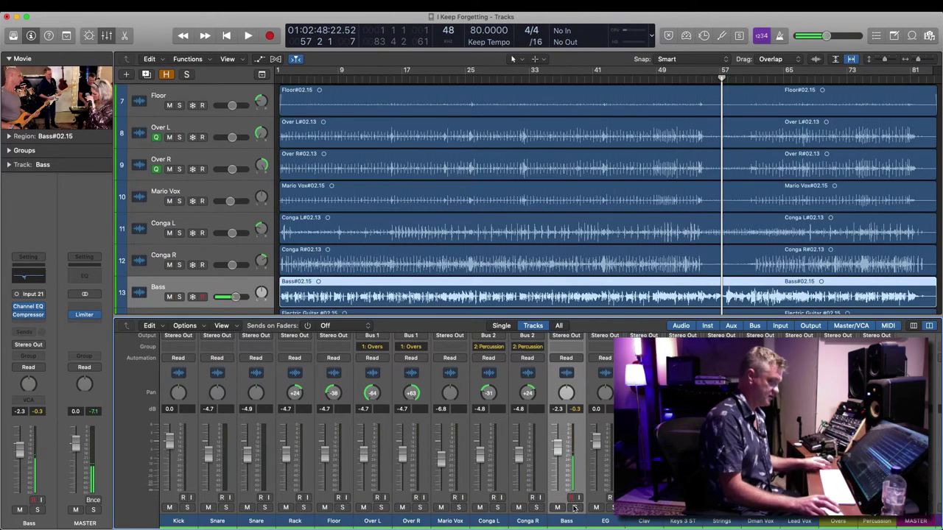
left_click(574, 508)
left_click(529, 521)
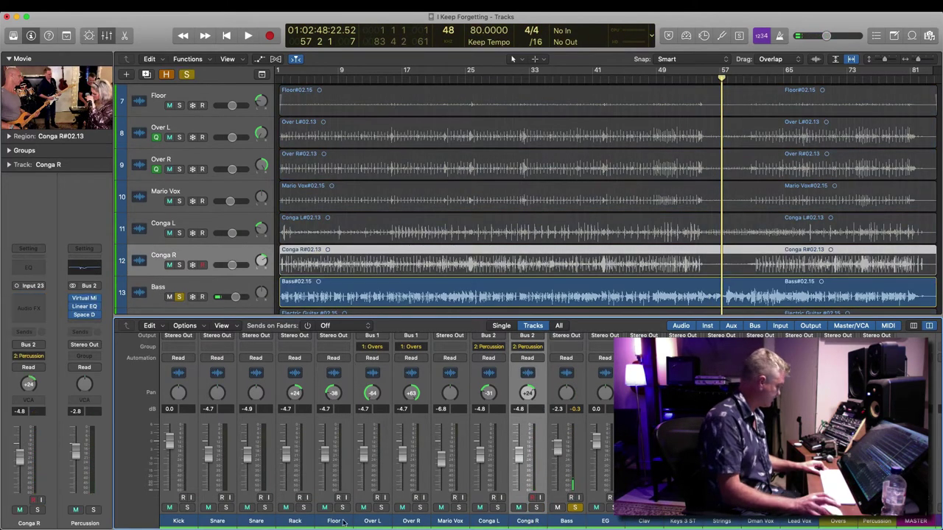
left_click(187, 508, "alt")
key("space")
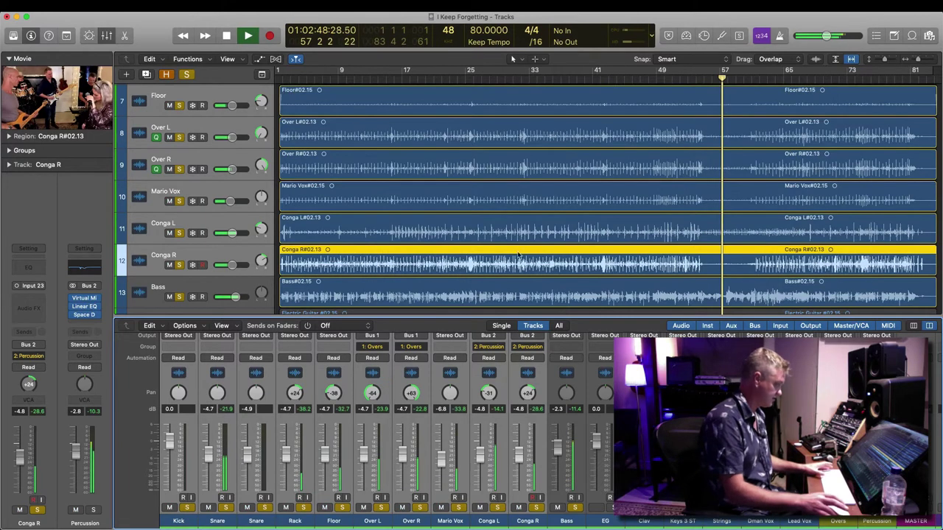
left_click(571, 75)
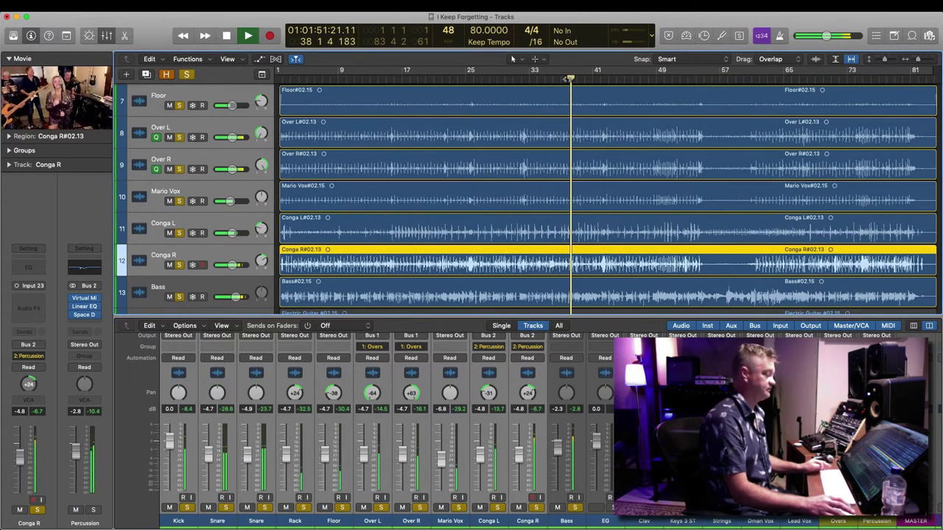
Step: Retune the bass Channel EQ cuts to -8.5 dB at 220 Hz and -12.0 dB at 265 Hz, and stop playback
left_click(557, 448)
scroll(558, 449, "up", 5)
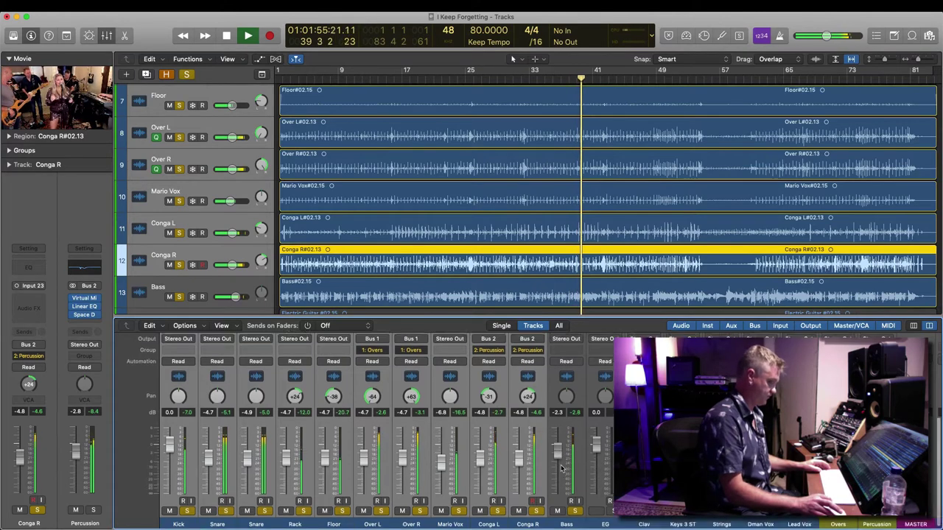
scroll(560, 468, "down", 5)
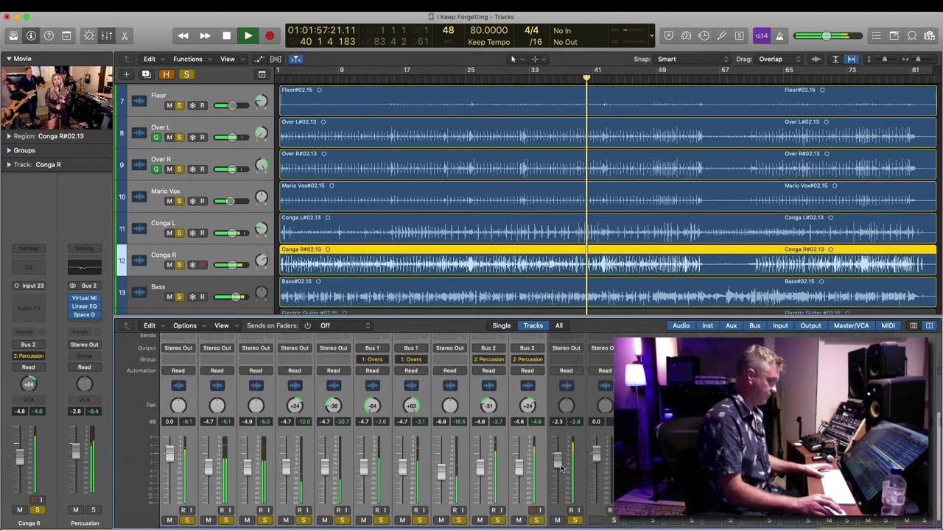
scroll(562, 465, "up", 5)
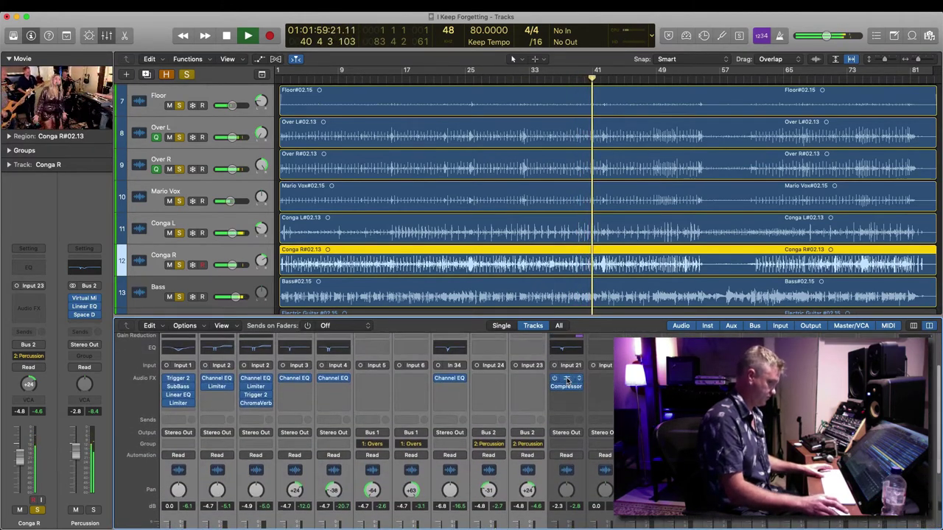
left_click(565, 346)
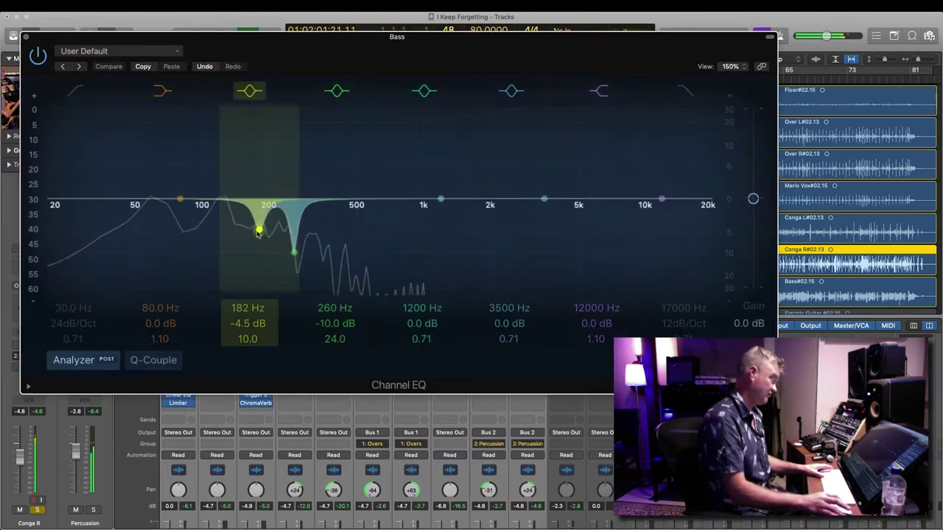
left_click_drag(257, 227, 295, 265)
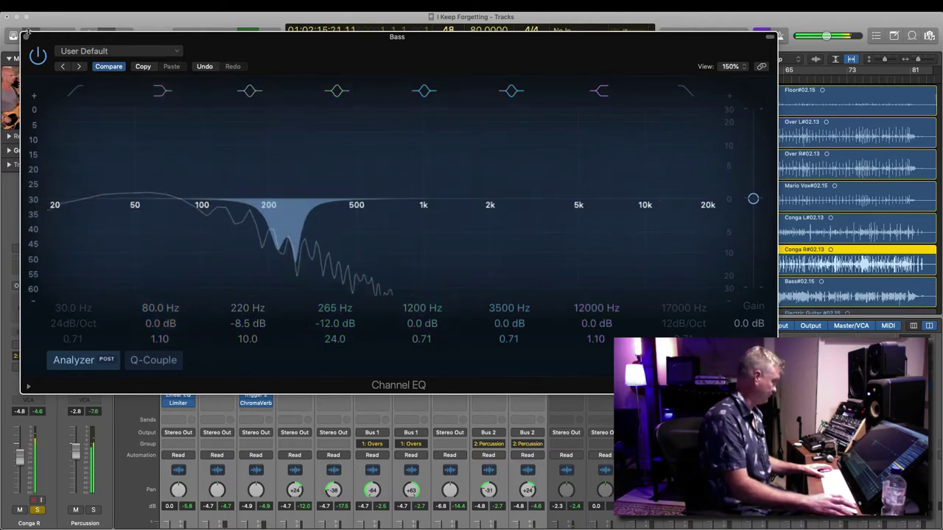
left_click(28, 37)
key("space")
Step: Solo the EG track and pan it to -42, checking the guitarist's position in the enlarged movie
scroll(607, 479, "down", 5)
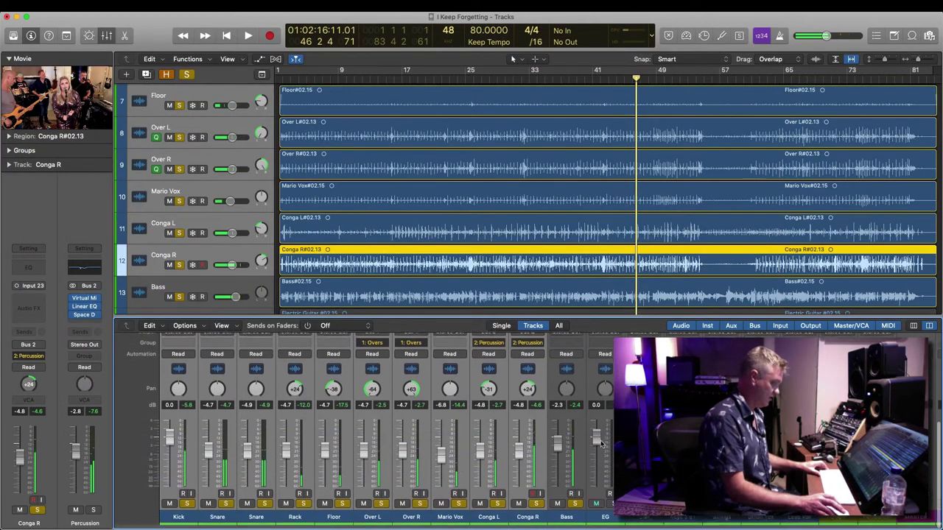
left_click(607, 521)
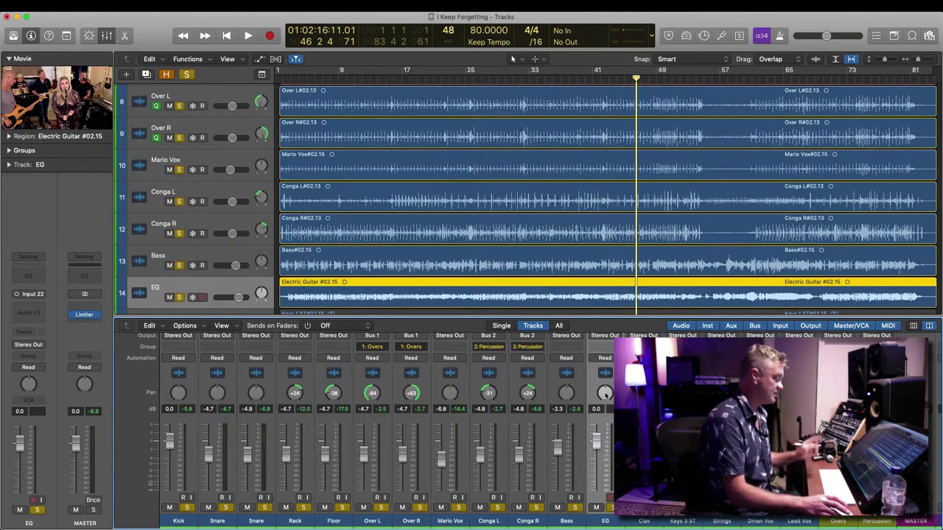
double_click(37, 97)
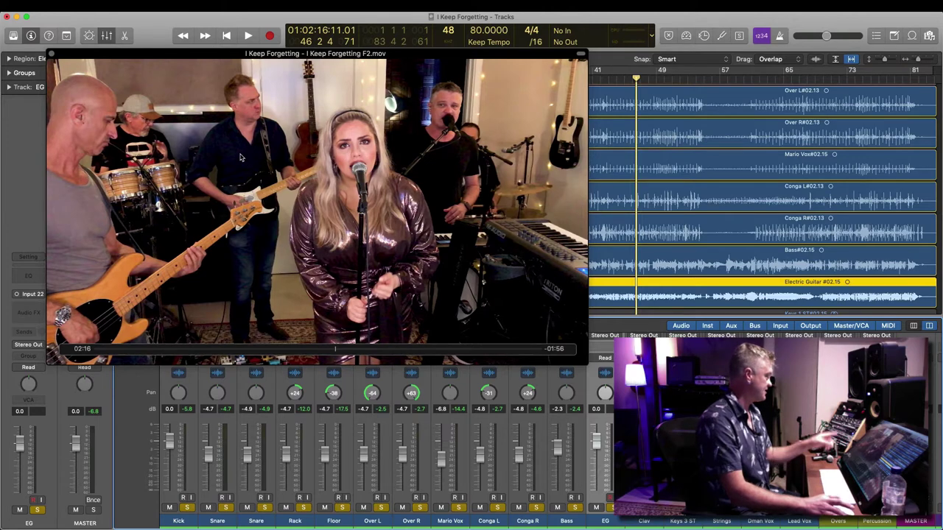
left_click(51, 55)
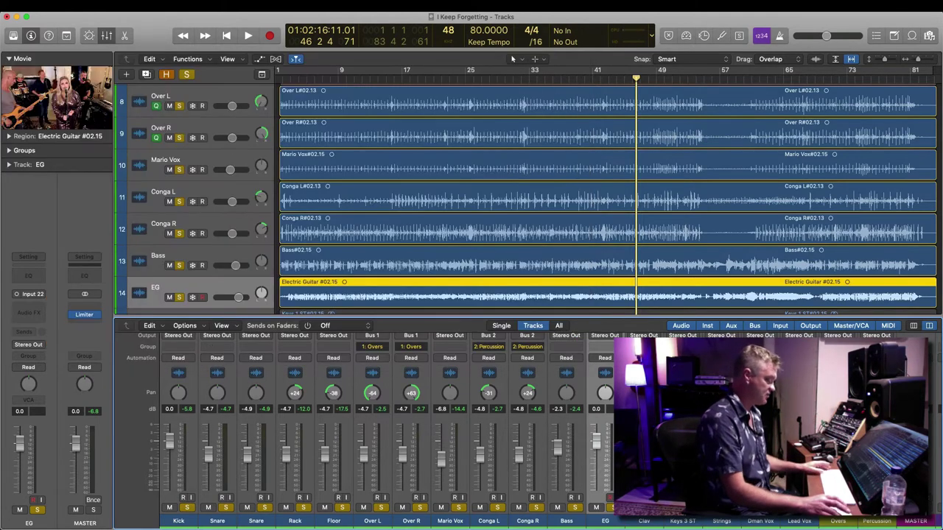
key("space")
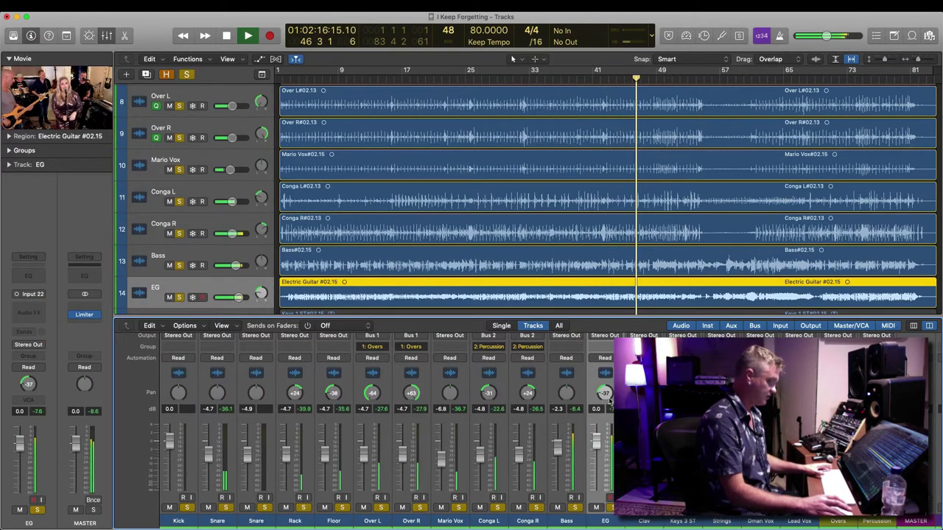
key("space")
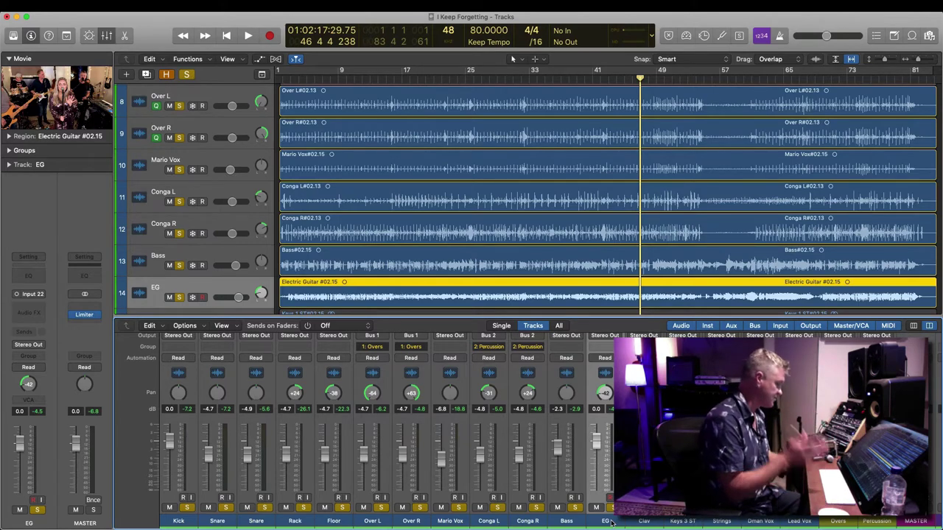
Step: Pan the Clav track to +43, add it to the soloed tracks and play from about bar 16
left_click(643, 522)
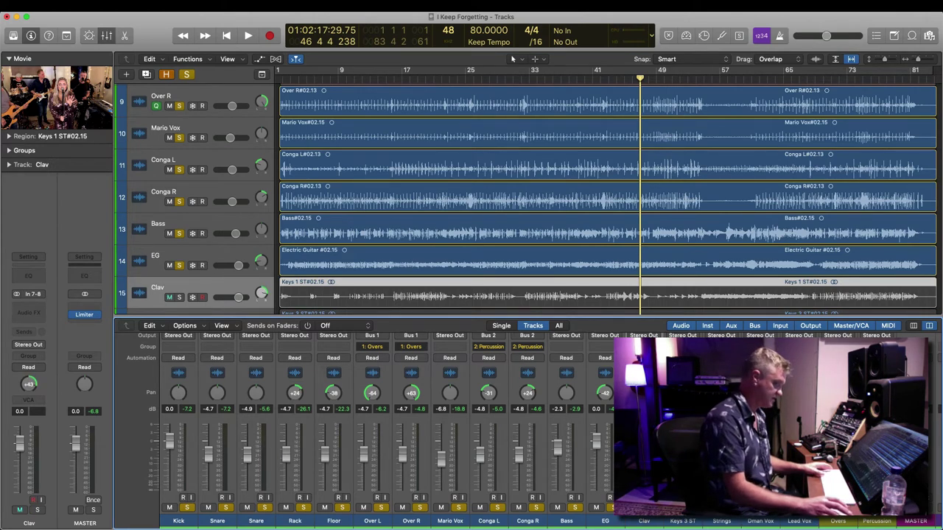
key("s")
scroll(568, 217, "down", 2)
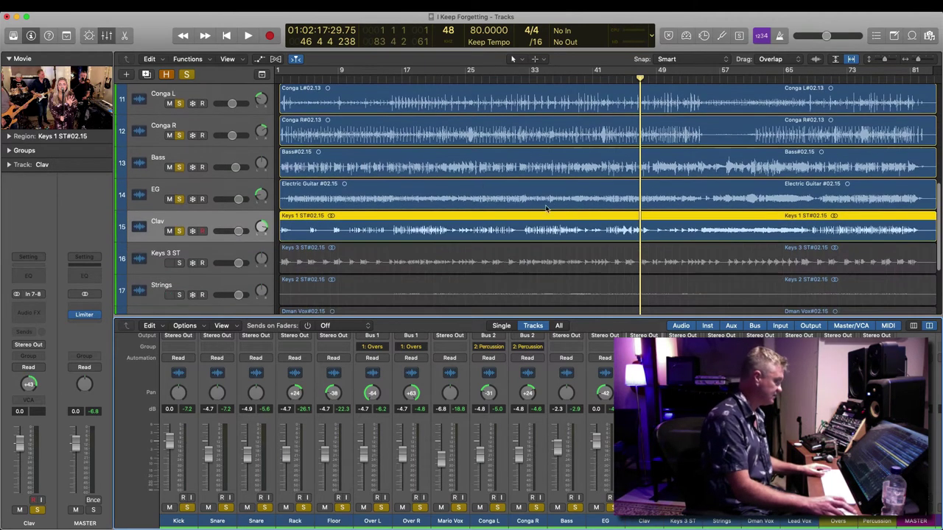
key("space")
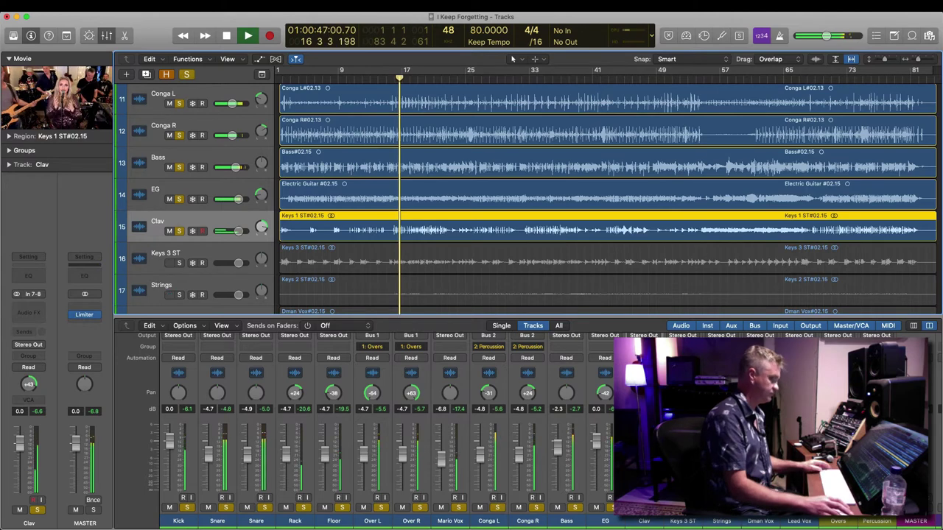
Step: Clear all solos, solo only the EG track and stop playback
left_click(613, 507, "alt")
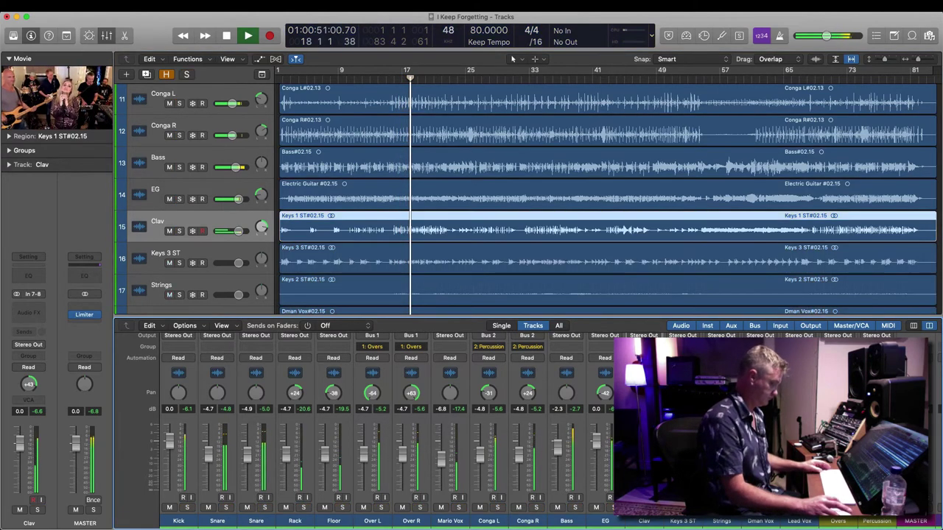
left_click(613, 508)
key("space")
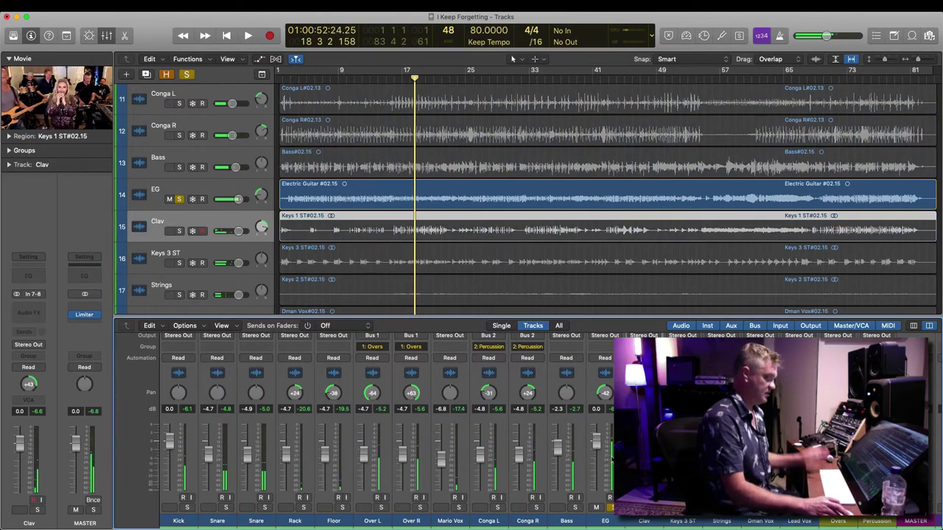
Step: Insert the Virtual Mix Rack plug-in in the EG track's first audio effect slot
scroll(612, 507, "up", 5)
left_click(616, 435)
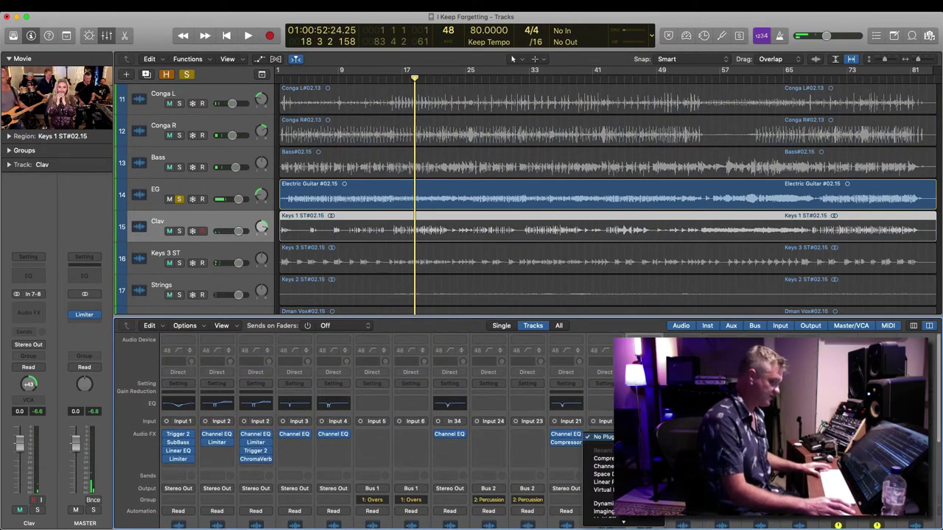
scroll(617, 456, "down", 4)
left_click(620, 438)
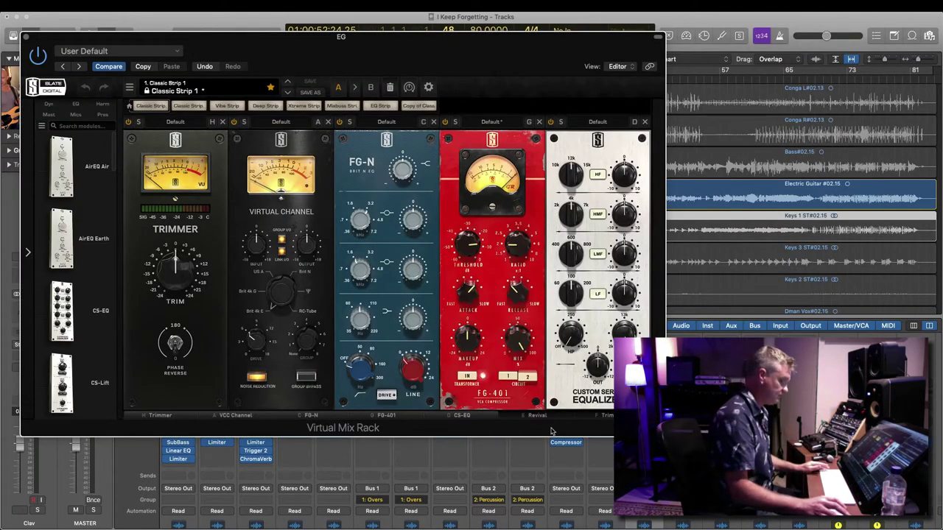
Step: Remove the Revival and FG-N modules from the guitar's rack and set the CS-EQ high-pass filter to 201 Hz
left_click(565, 417)
left_click(644, 122)
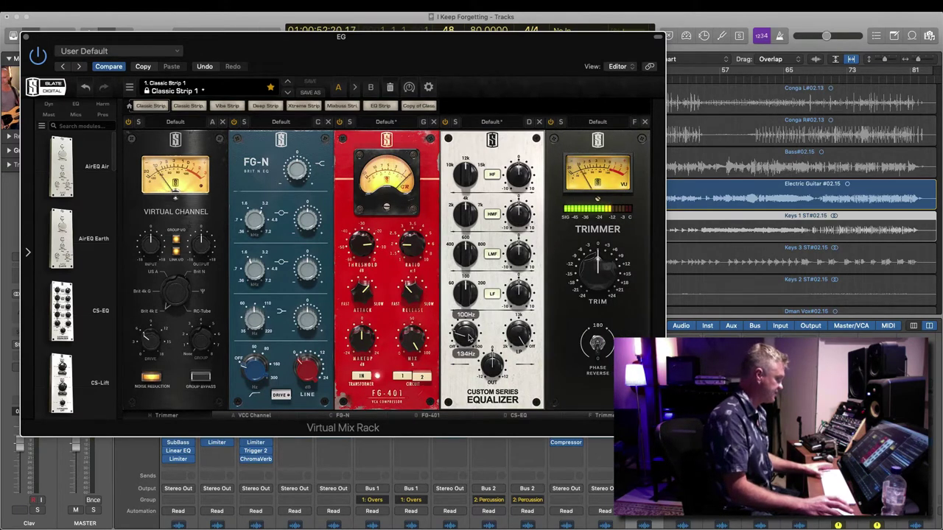
left_click_drag(464, 333, 460, 322)
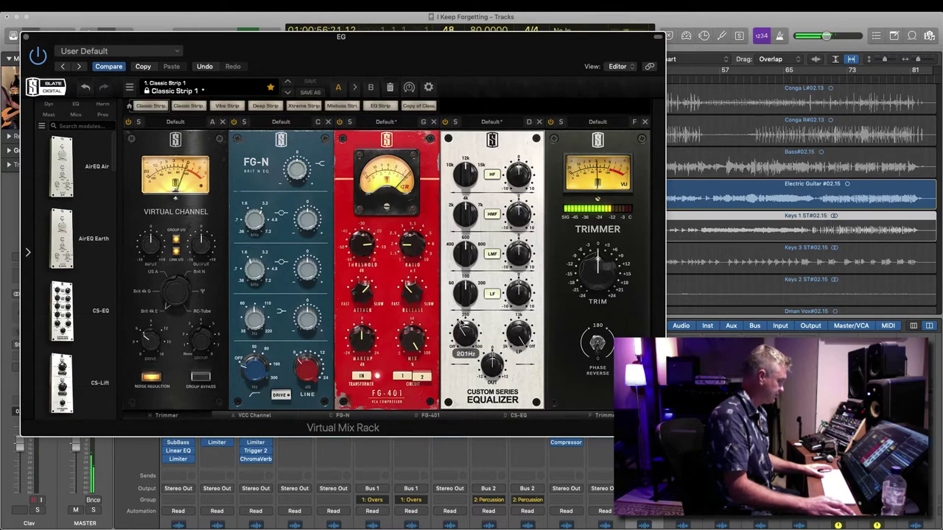
left_click(328, 122)
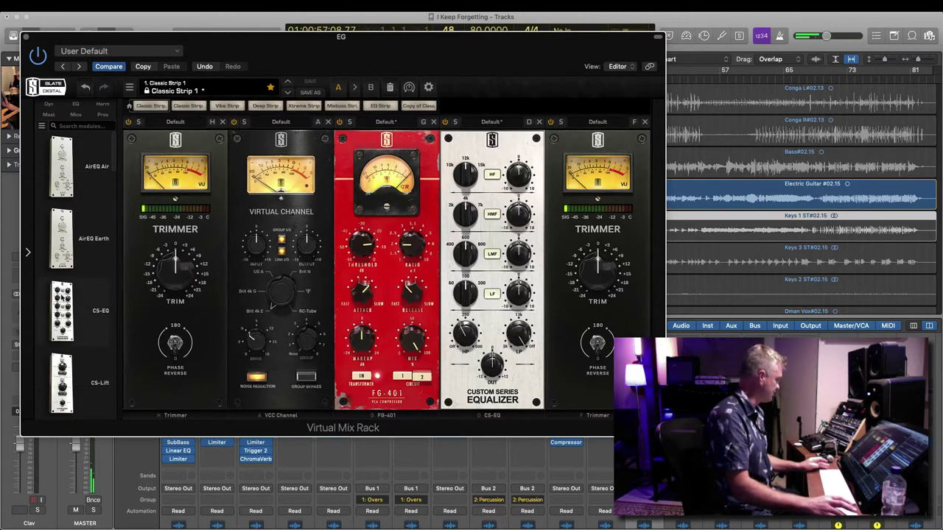
Step: Add the FG-S EQ module right after the first Trimmer in the guitar's rack and raise its HMF gain
scroll(65, 301, "down", 5)
scroll(70, 304, "down", 5)
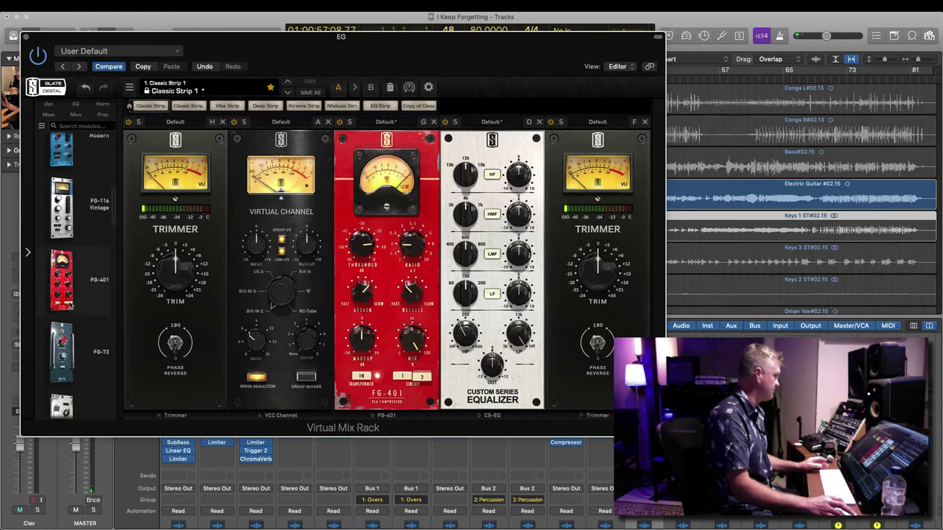
scroll(70, 304, "down", 1)
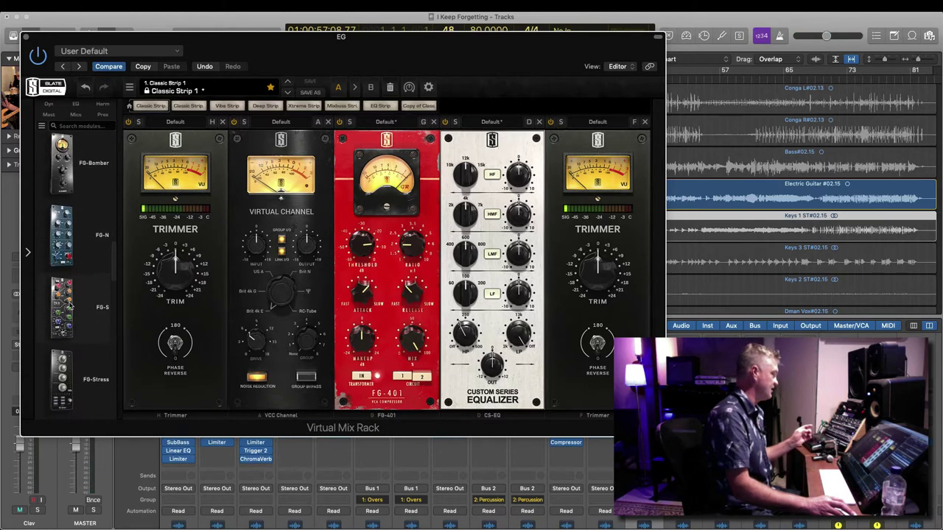
left_click_drag(62, 305, 286, 292)
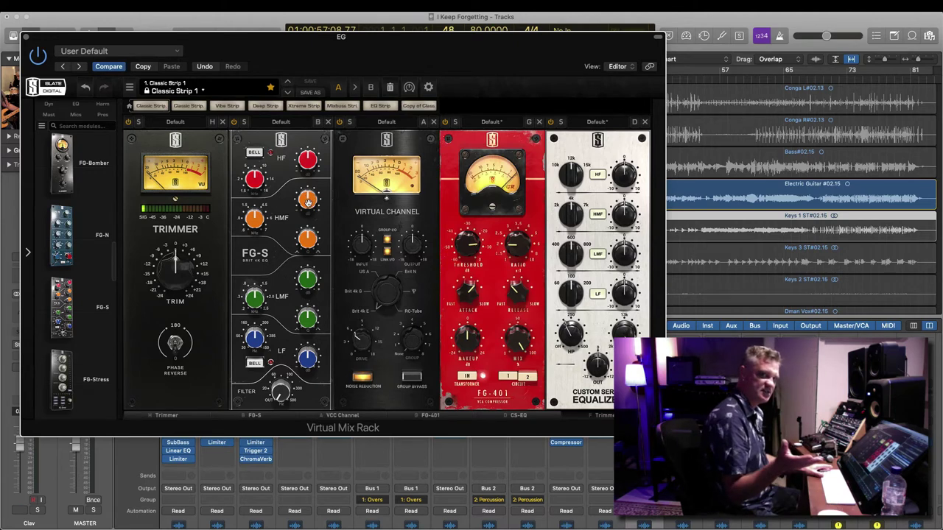
left_click_drag(308, 200, 309, 138)
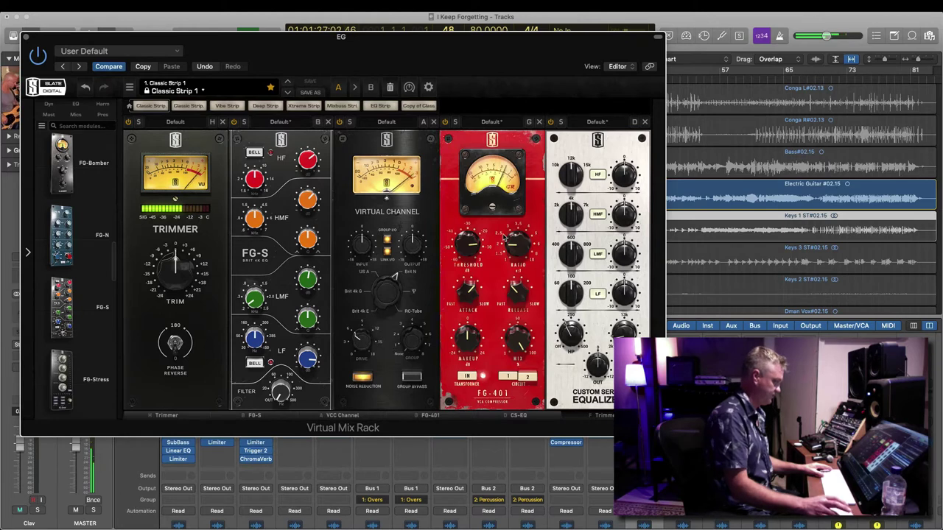
Step: Remove the FG-401 compressor module from the guitar's rack and close the plug-in window
left_click(540, 122)
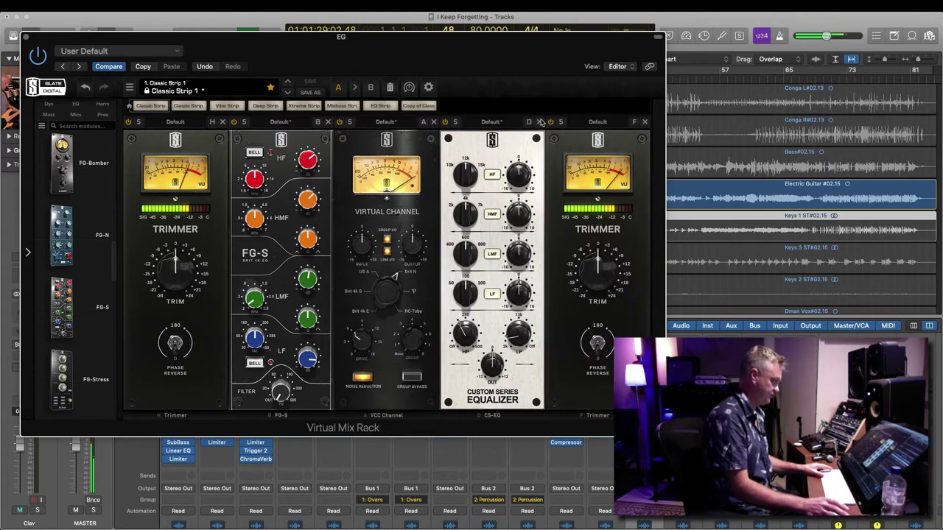
left_click(27, 37)
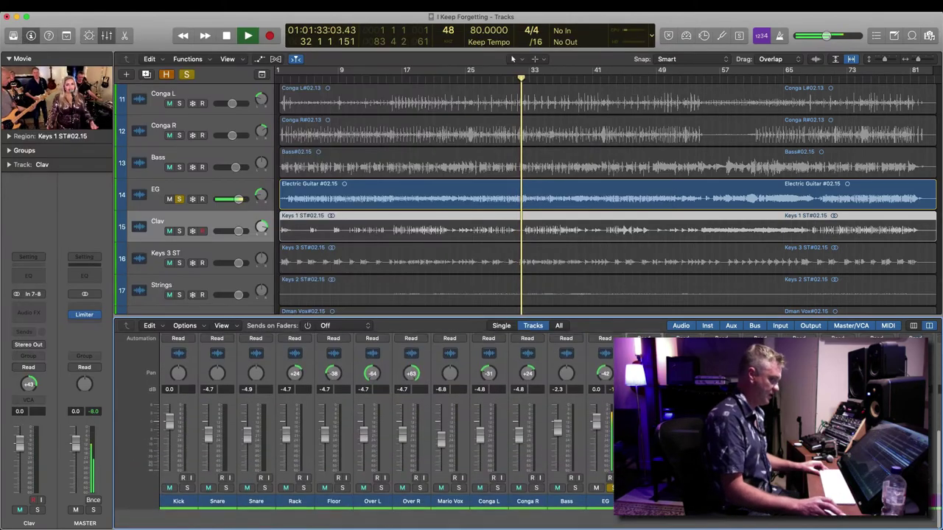
Step: Add the Clav, Keys 3 ST and Strings tracks to the solo group alongside EG during playback
left_click(651, 508)
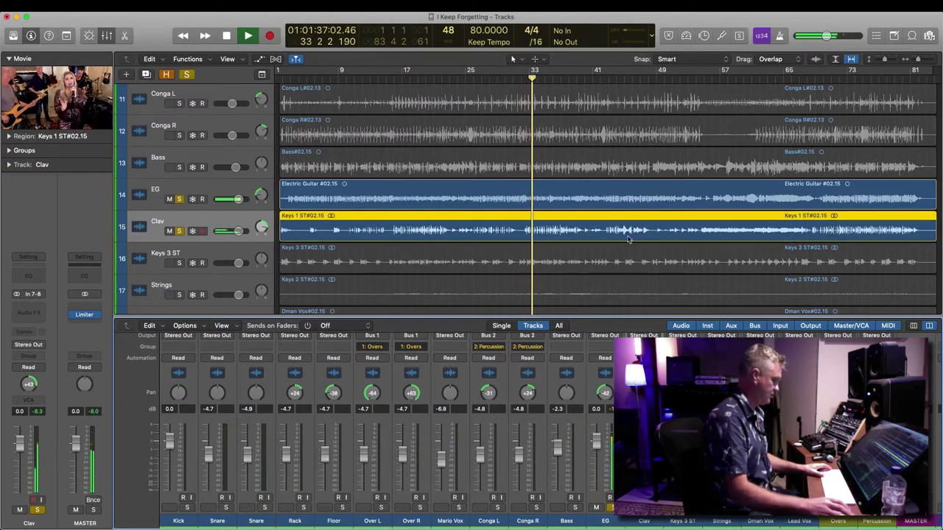
scroll(547, 430, "up", 3)
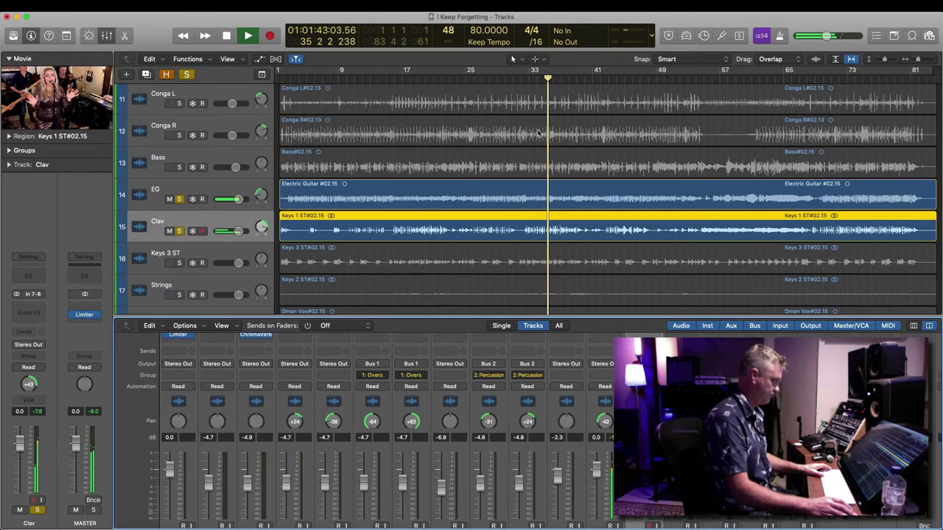
left_click(179, 263)
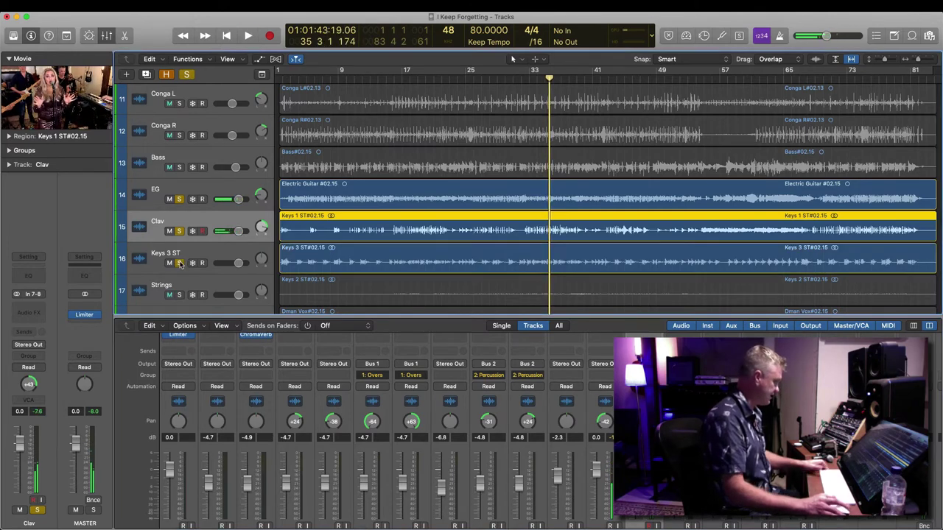
left_click(199, 253)
key("space")
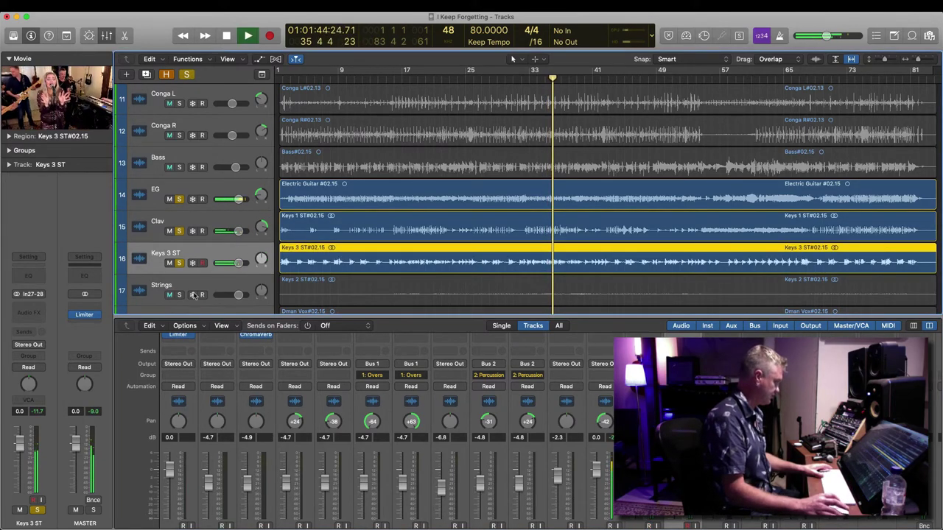
left_click(180, 294)
left_click(198, 282)
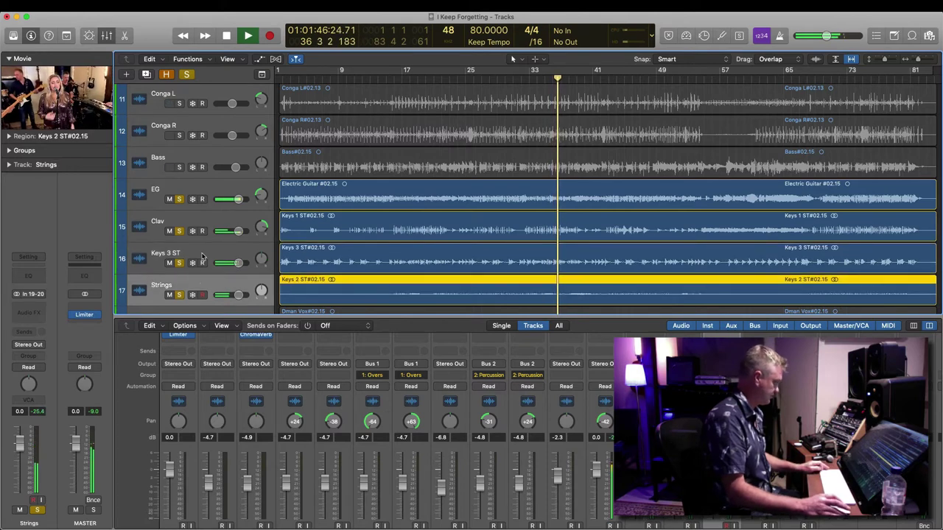
Step: Select the Keys 3 ST track, play the soloed tracks from the start of the song and stop around bar 5
left_click(204, 257)
key("Return")
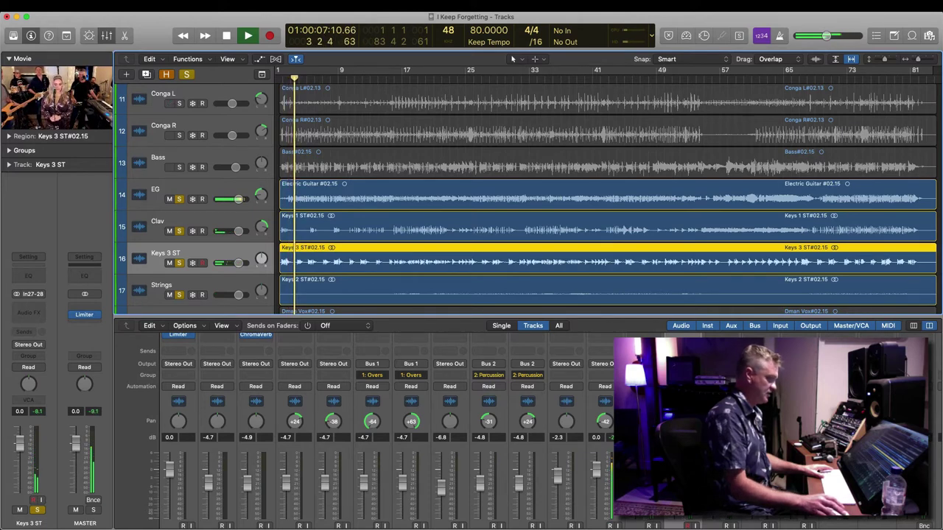
scroll(655, 457, "down", 2)
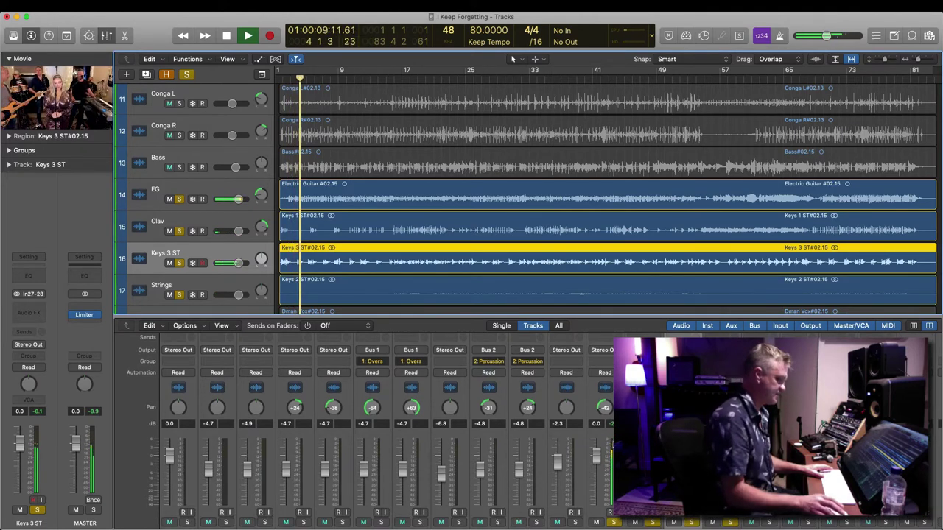
scroll(613, 451, "down", 2)
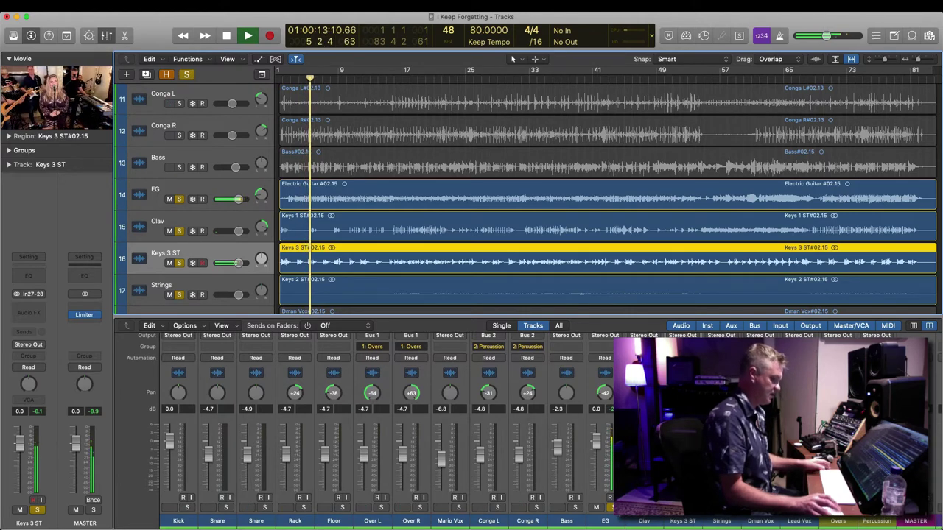
key("space")
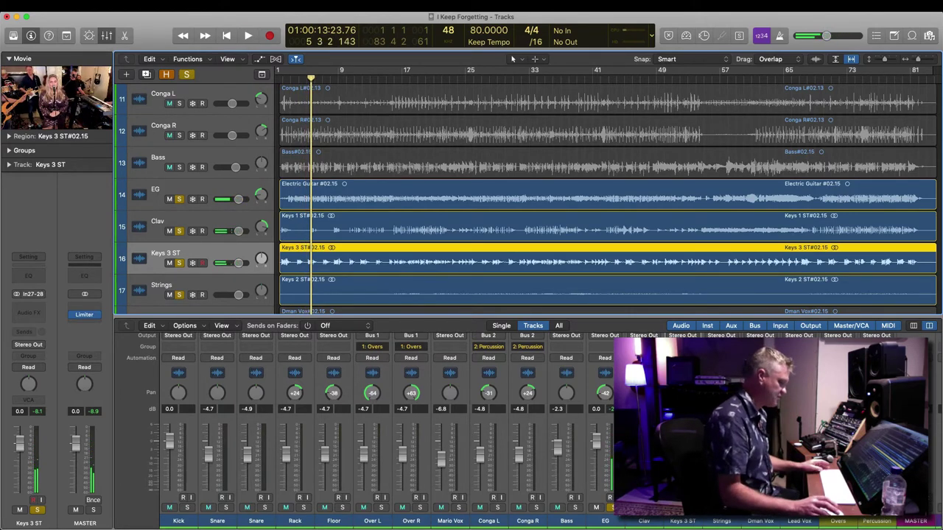
Step: Solo the drums, congas, bass, guitar, clav, keys and strings, play from bar 5 to bar 10, and lower the EG fader to -0.9 dB
left_click(566, 521)
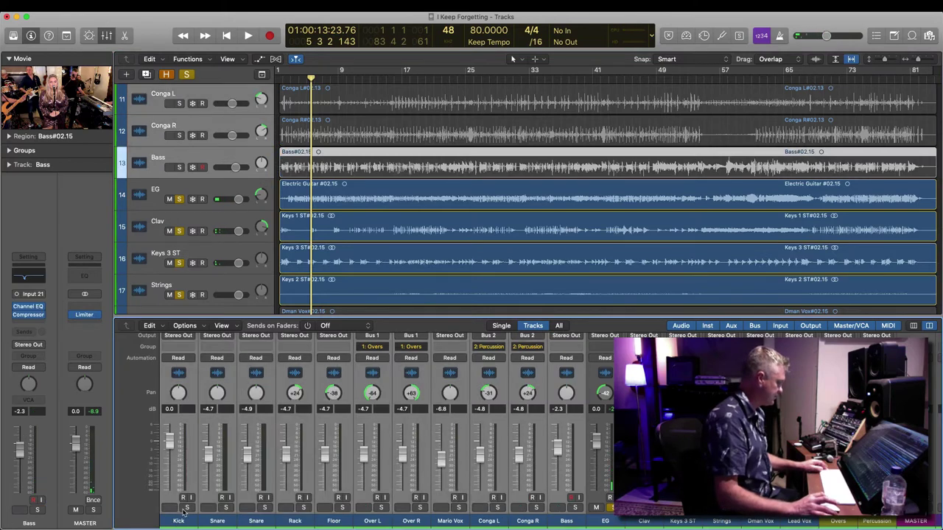
left_click(188, 509)
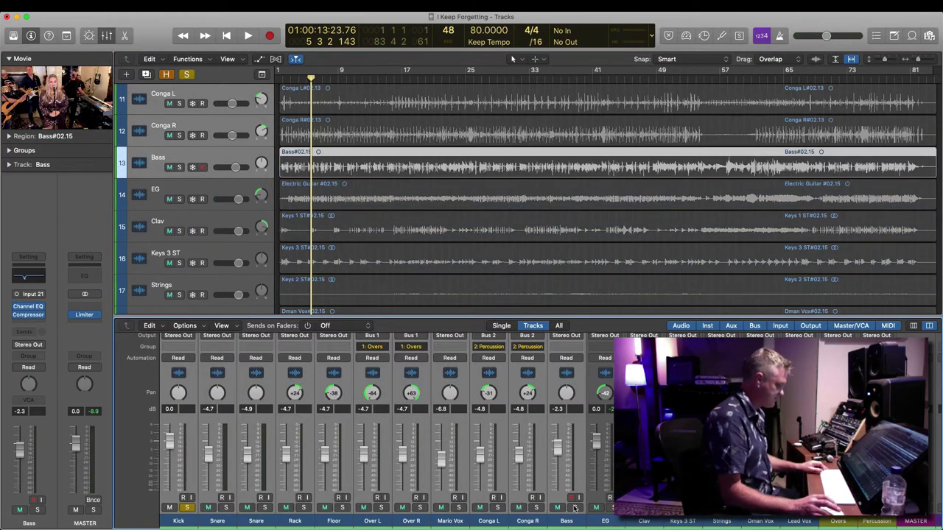
left_click(575, 508)
left_click(615, 508)
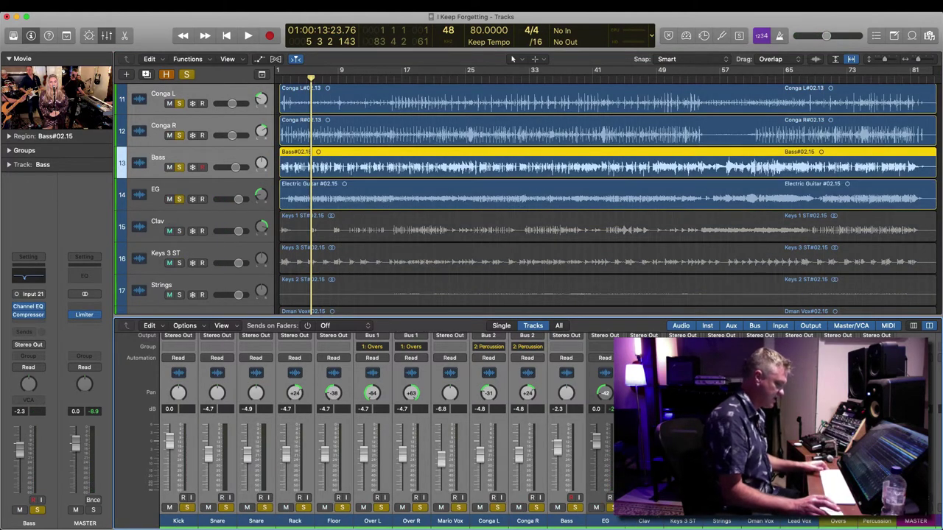
left_click(652, 509)
left_click(691, 508)
key("space")
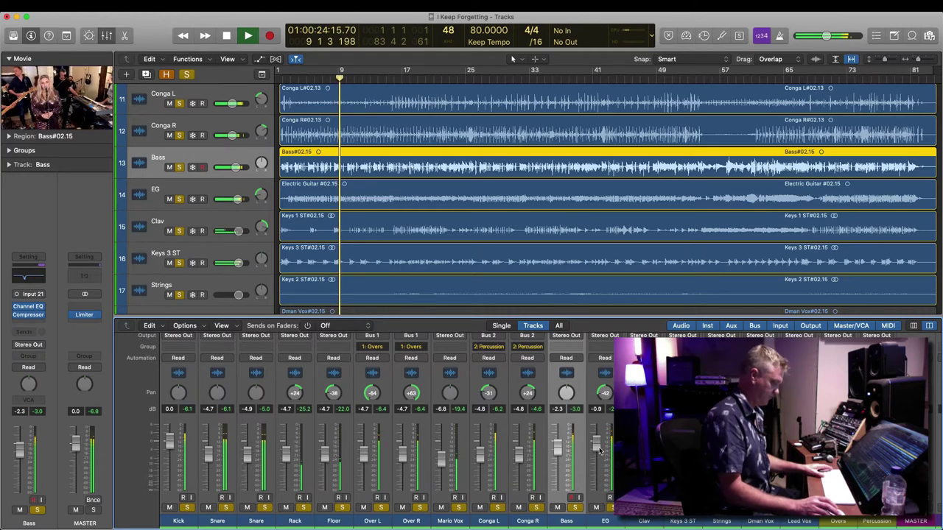
key("space")
Step: Add a send to Bus 3 on the selected EG and Clav tracks and show the Aux 3 strip it feeds
left_click(607, 522)
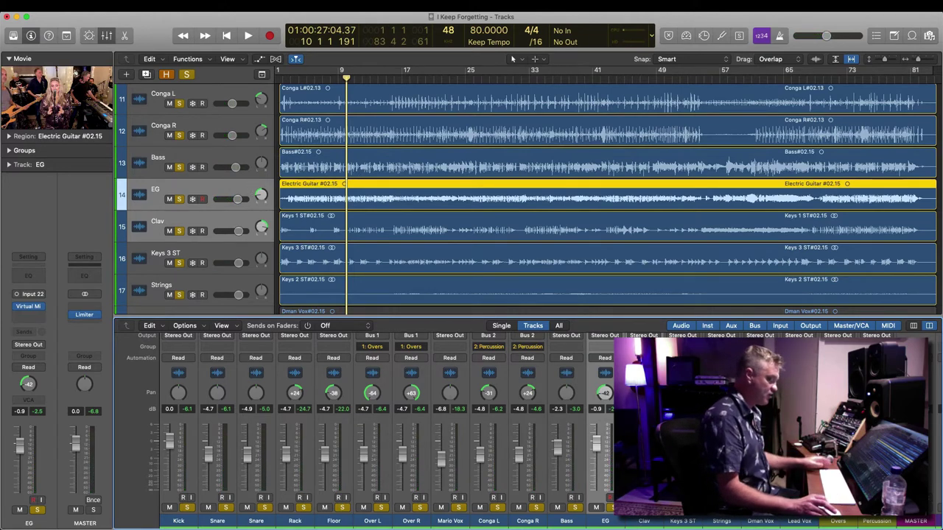
scroll(607, 515, "up", 3)
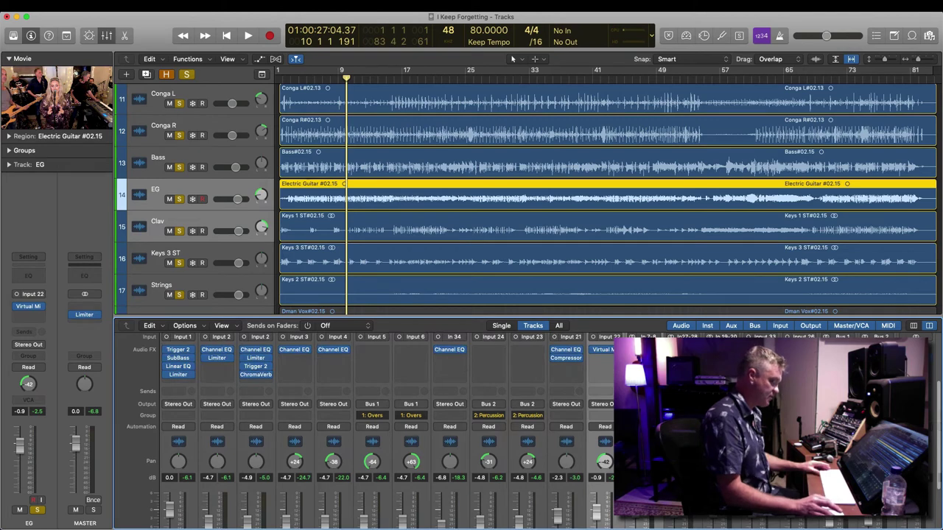
mouse_move(657, 403)
left_click(749, 234)
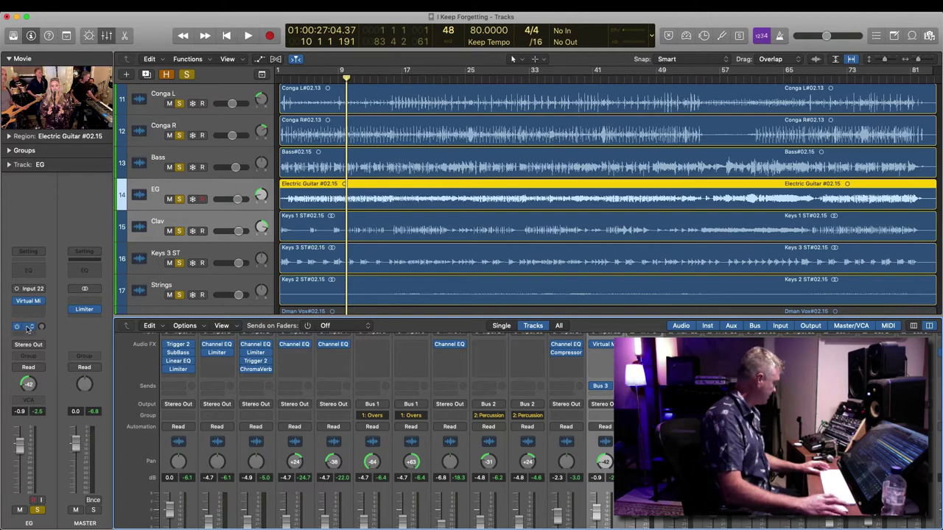
left_click(28, 327)
left_click(4, 329)
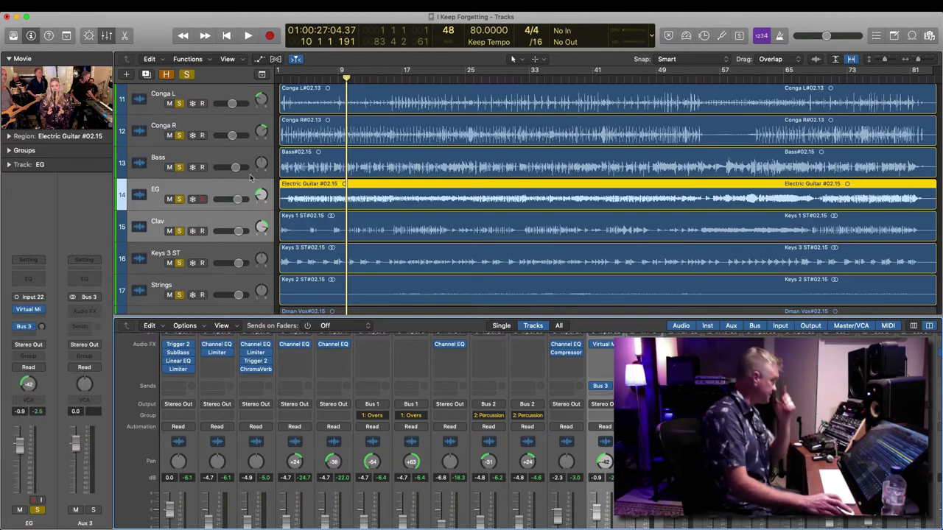
Step: Open ChromaVerb on the Snare track in row 5, copy its Drum Chamber settings and close the plug-in window
scroll(250, 176, "up", 8)
left_click(190, 157)
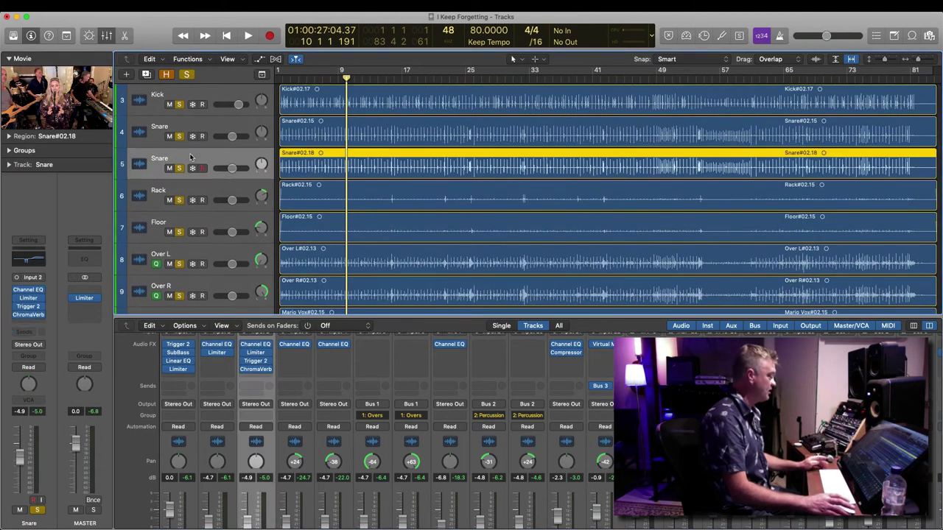
left_click(30, 316)
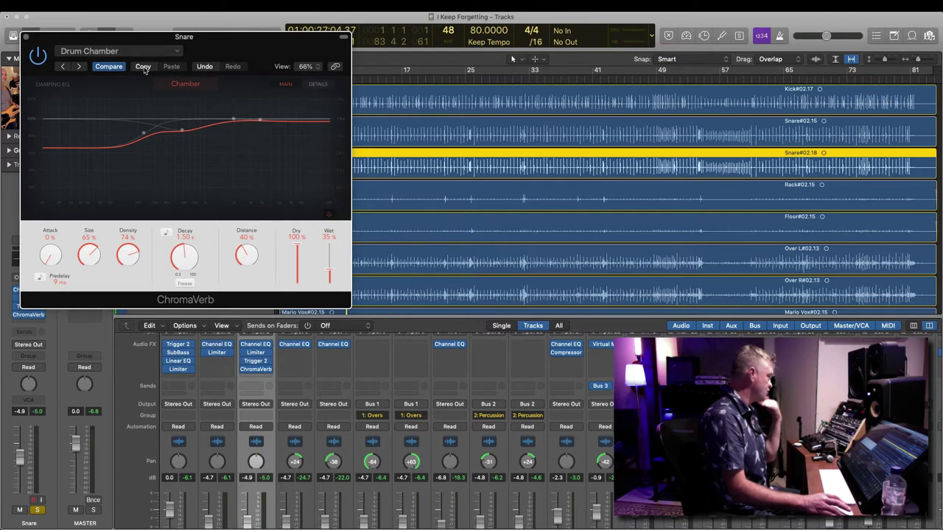
left_click(27, 37)
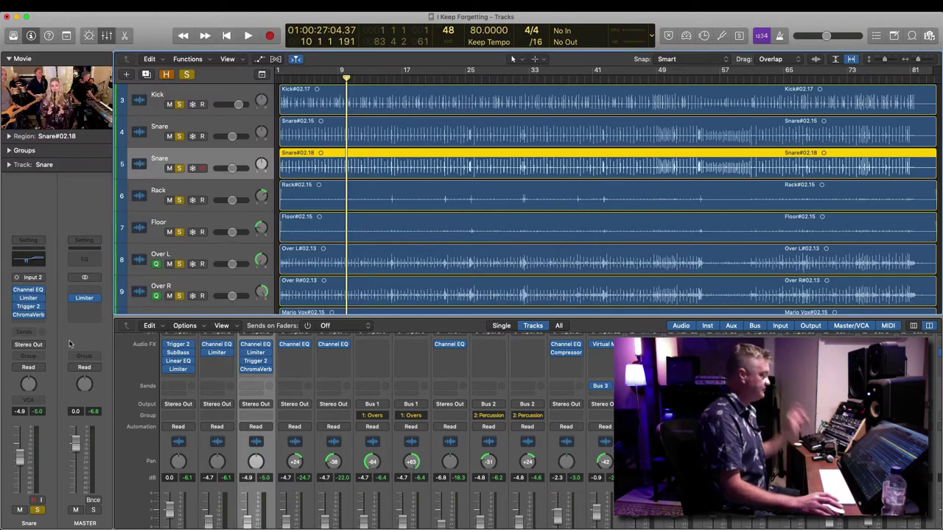
Step: Name the Bus 3 aux channel REV, insert ChromaVerb on it and paste the copied snare reverb settings
scroll(383, 413, "right", 2)
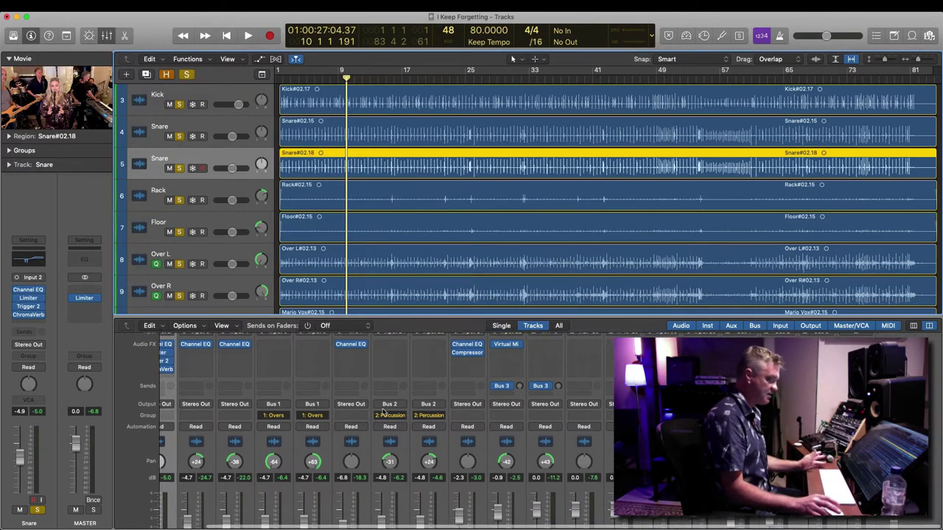
scroll(382, 413, "down", 3)
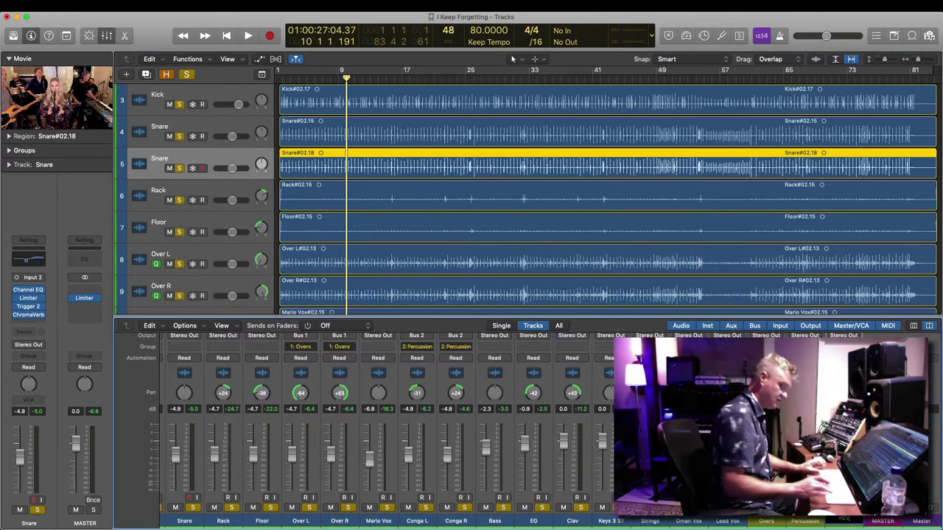
scroll(861, 335, "up", 3)
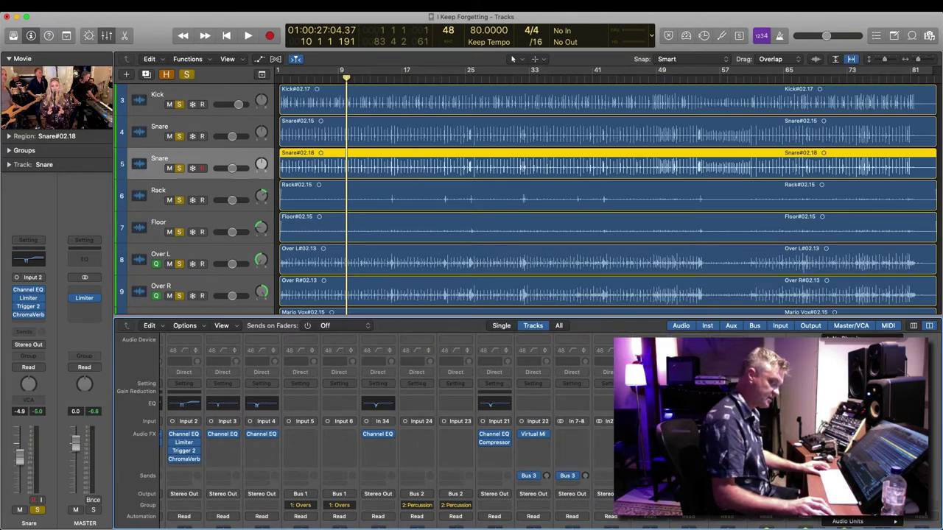
left_click(843, 435)
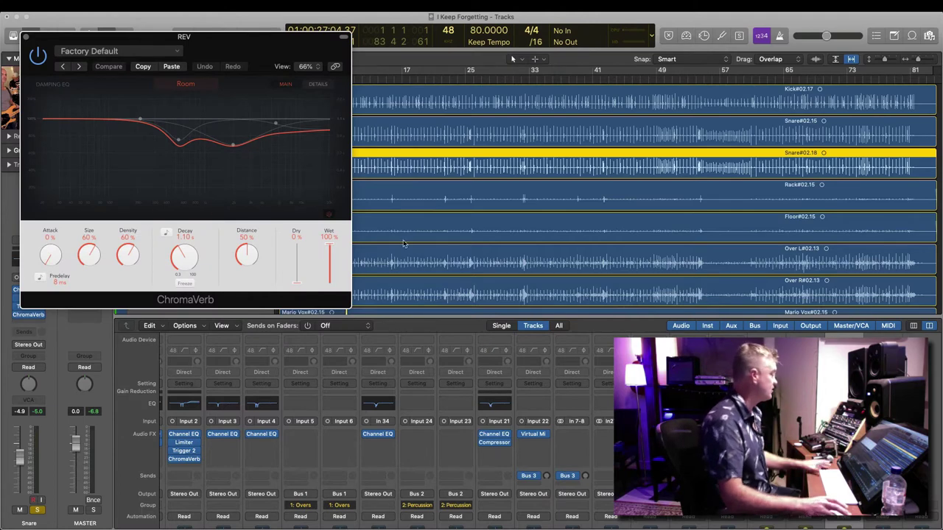
left_click(172, 67)
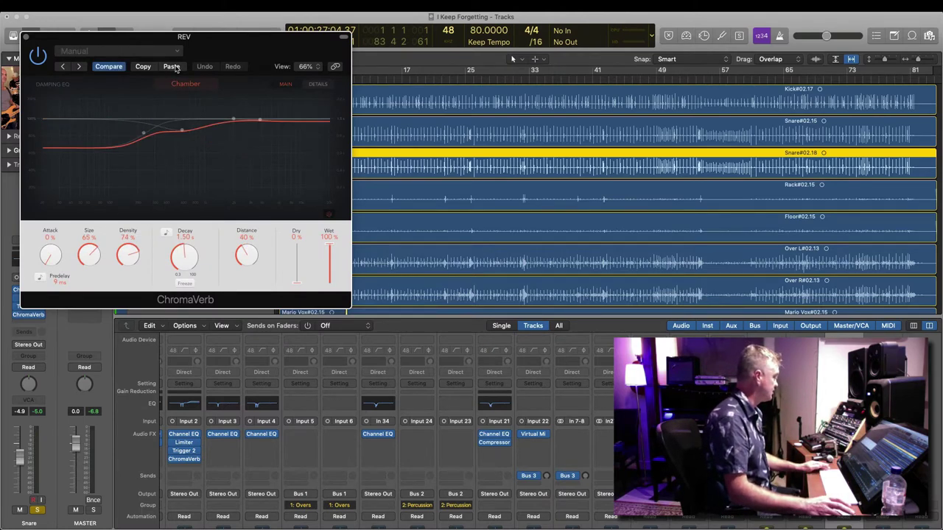
left_click(26, 36)
Step: Close the REV channel's ChromaVerb window and play the soloed band up to bar 10
key("space")
scroll(351, 261, "down", 4)
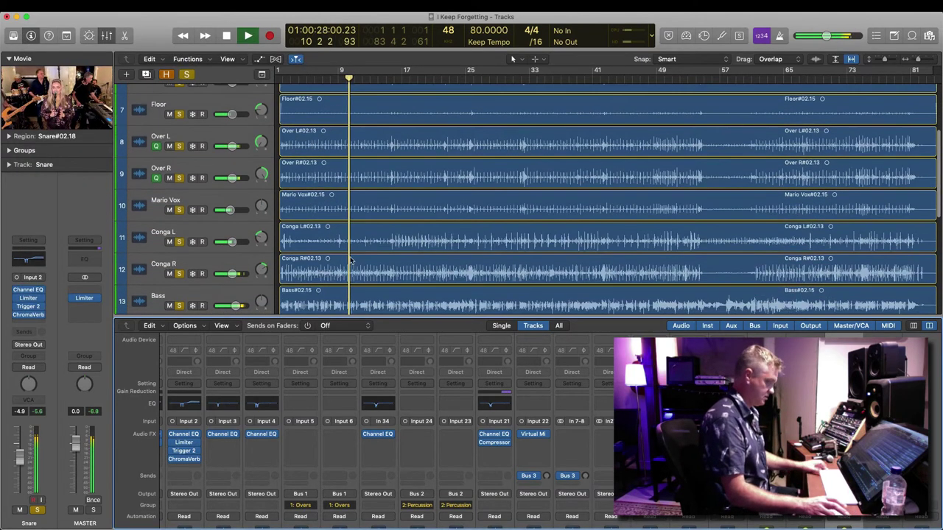
key("space")
scroll(511, 443, "down", 5)
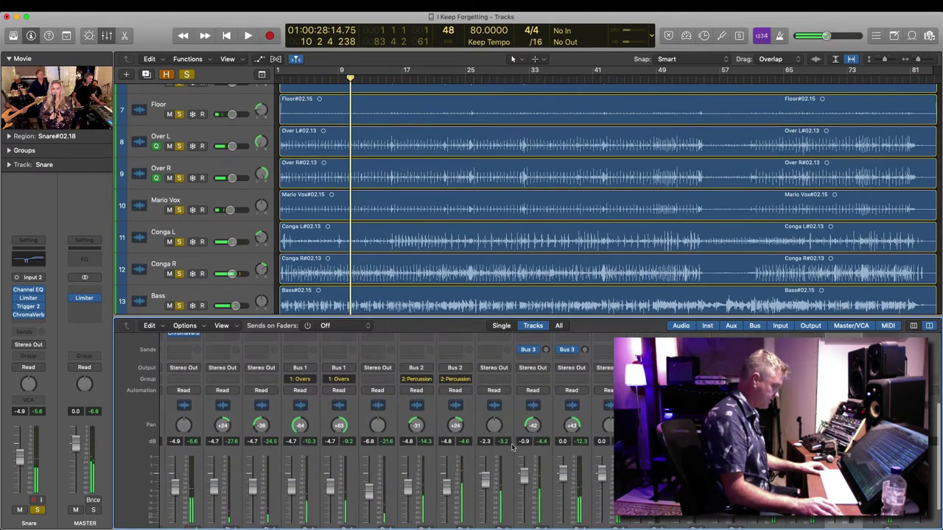
scroll(512, 457, "down", 3)
Step: Play the EG and Clav regions in region solo, raise their Bus 3 sends to about -15.4 dB, and end the region solo
left_click(534, 520)
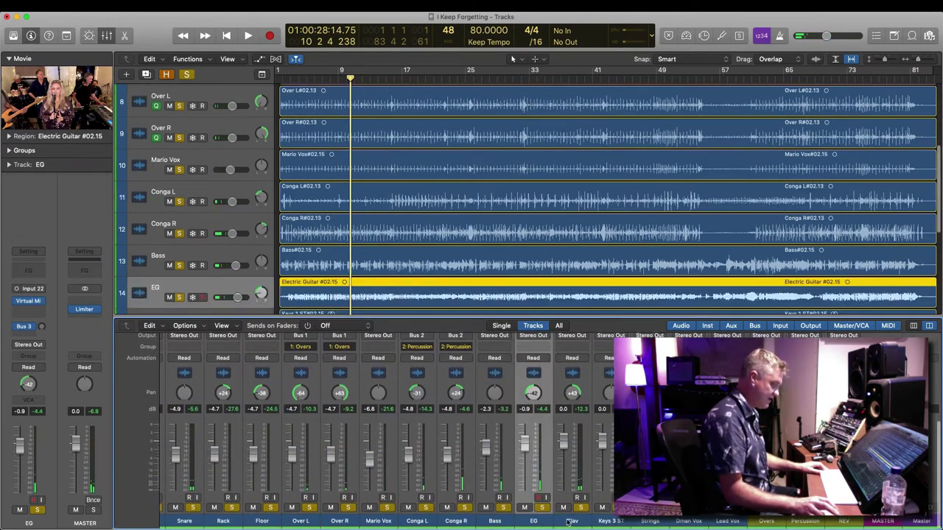
scroll(568, 521, "up", 3)
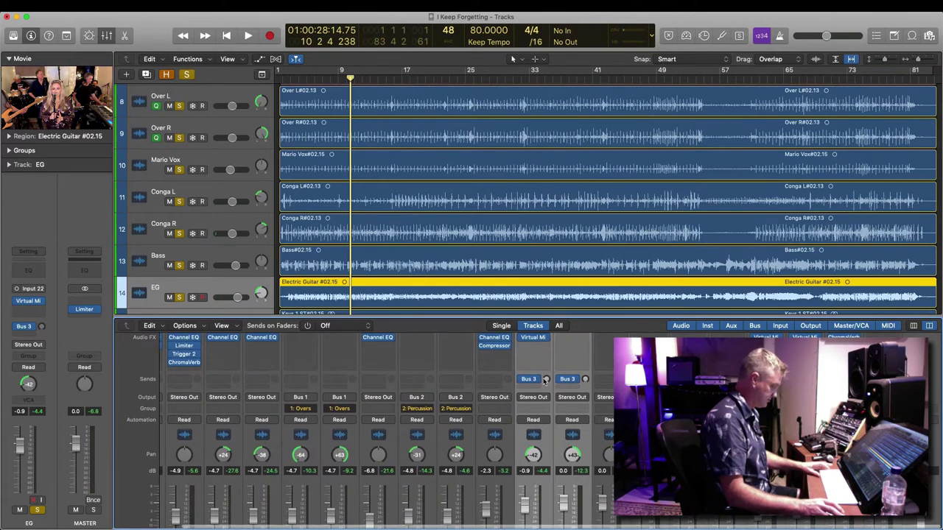
key("ctrl+s")
key("space")
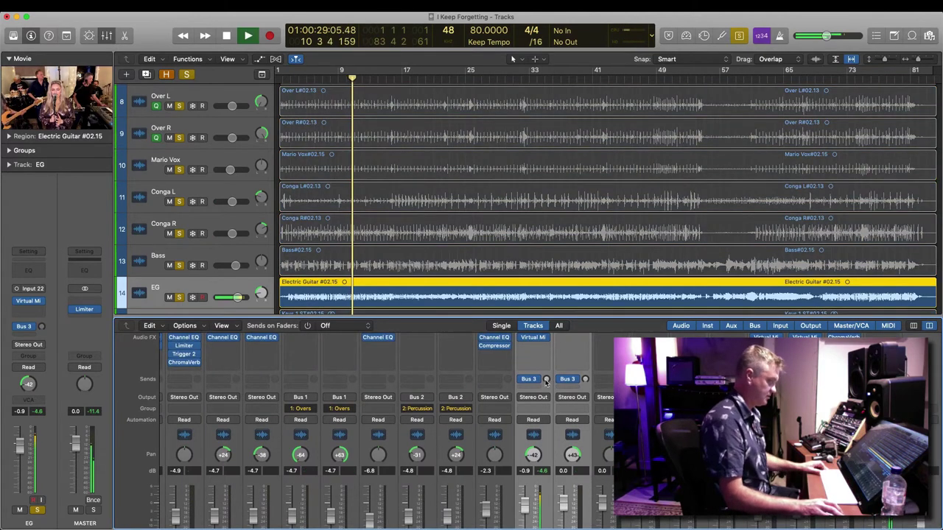
scroll(433, 255, "down", 3)
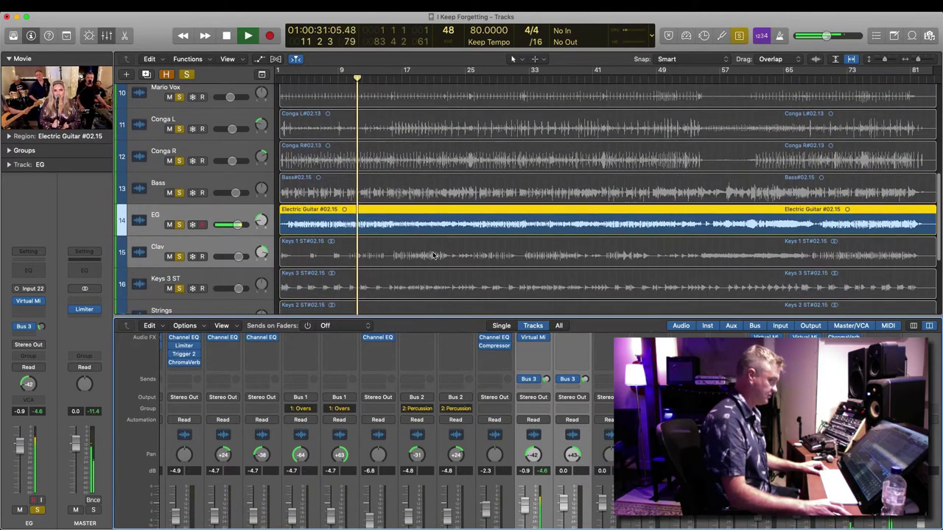
left_click(432, 254, "shift")
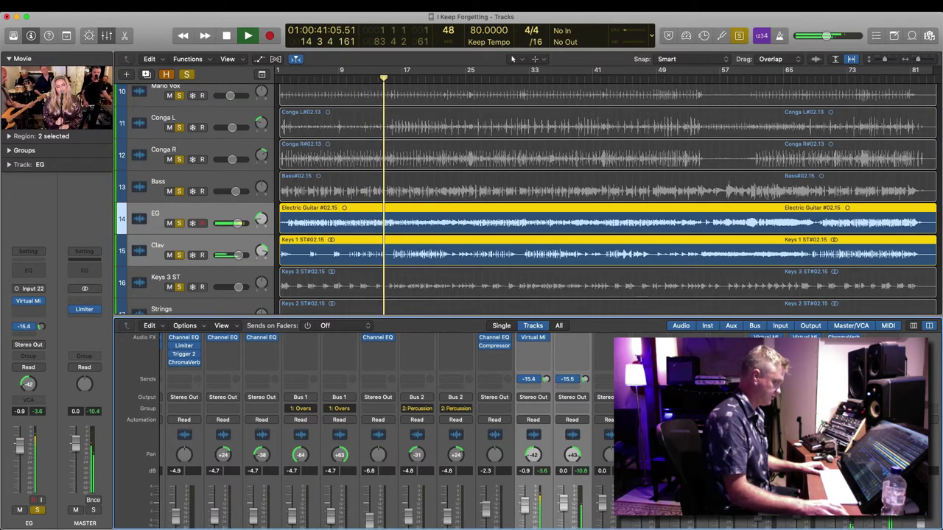
key("super+a")
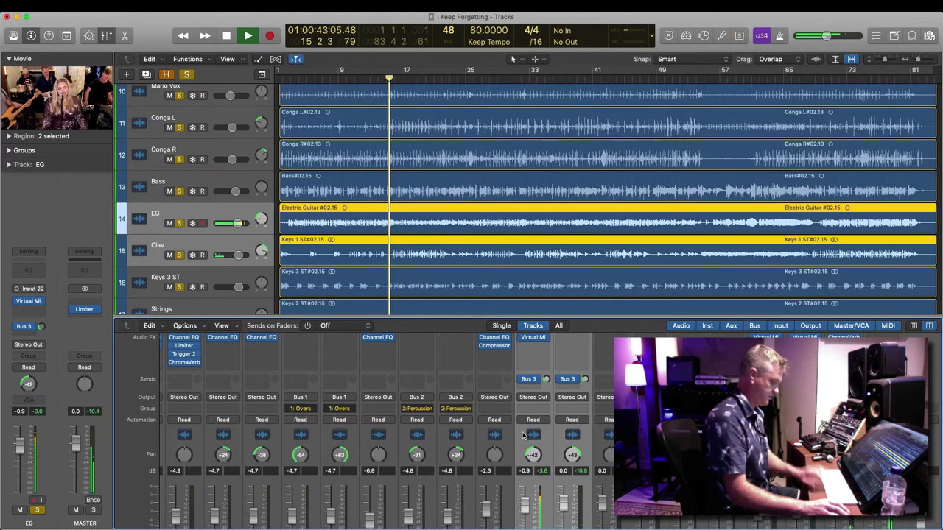
Step: Play the soloed band from the start to bar 6 and select the Keys 3 ST track
key("Return")
scroll(523, 436, "down", 3)
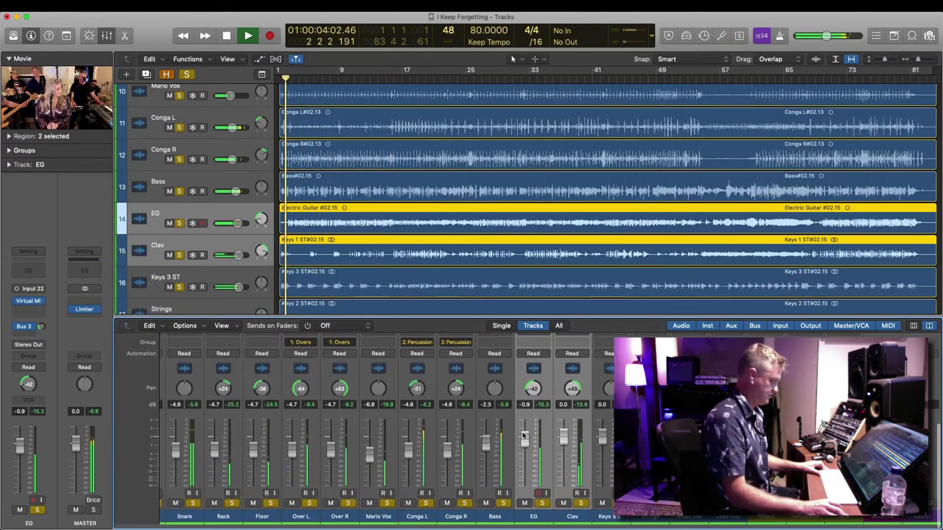
scroll(523, 435, "up", 1)
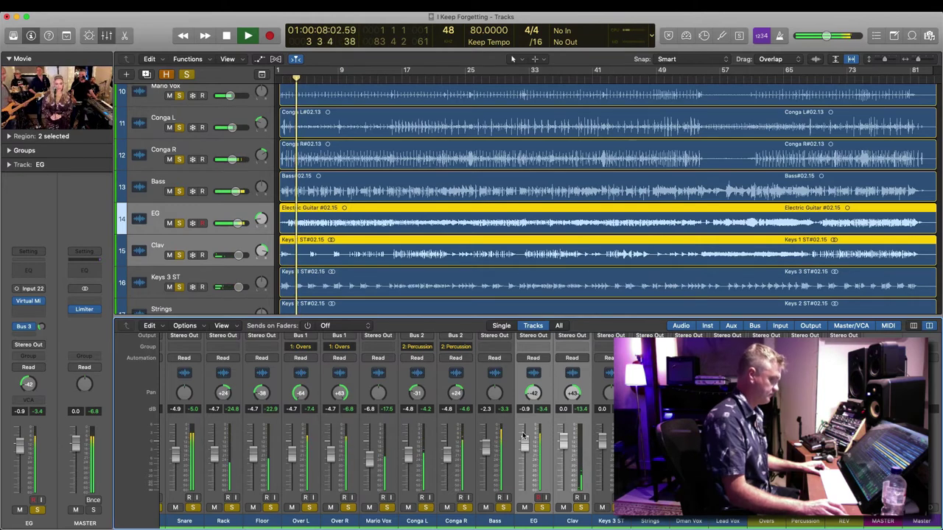
left_click(228, 277)
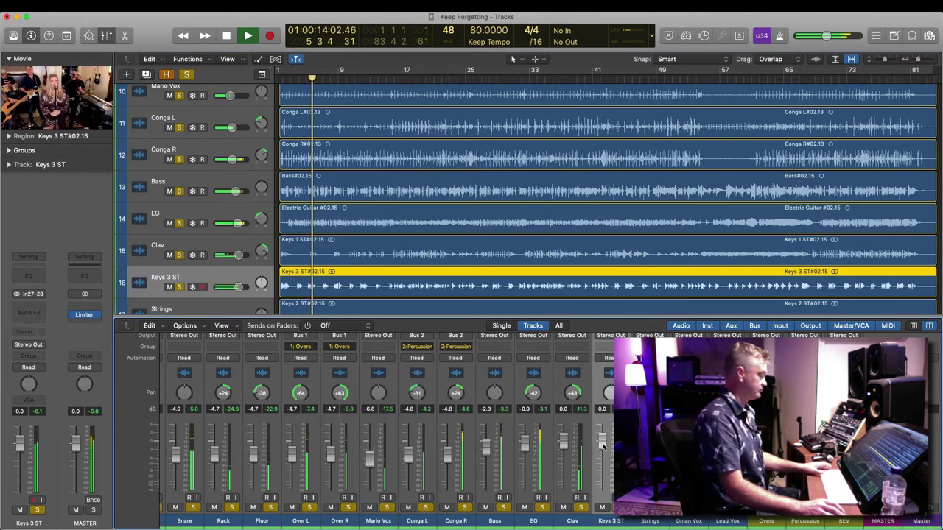
key("space")
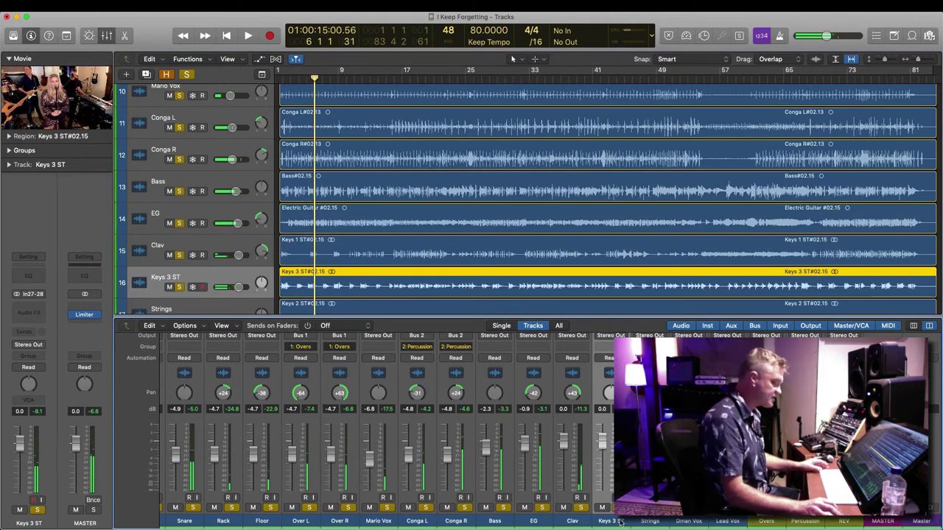
Step: Insert a Compressor on the Keys 3 ST channel and set its circuit type to Studio FET
scroll(620, 479, "up", 4)
left_click(603, 360)
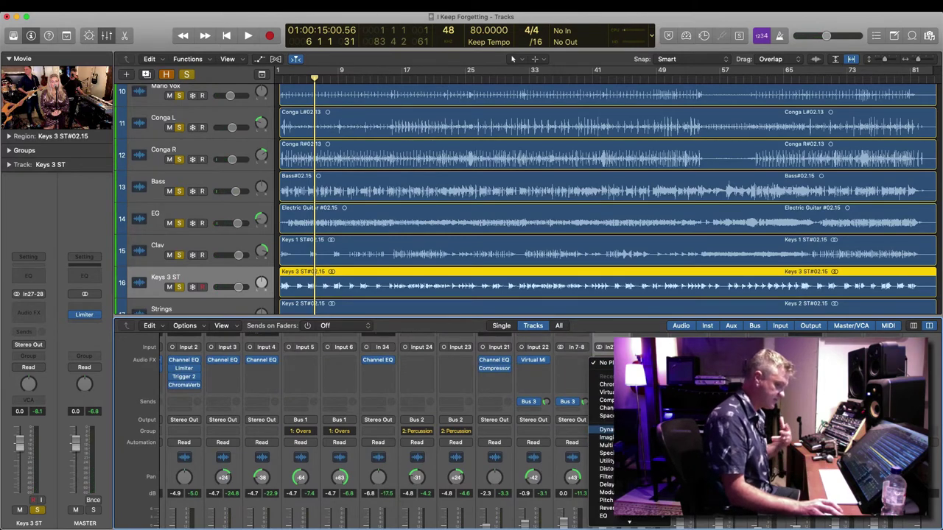
left_click(696, 437)
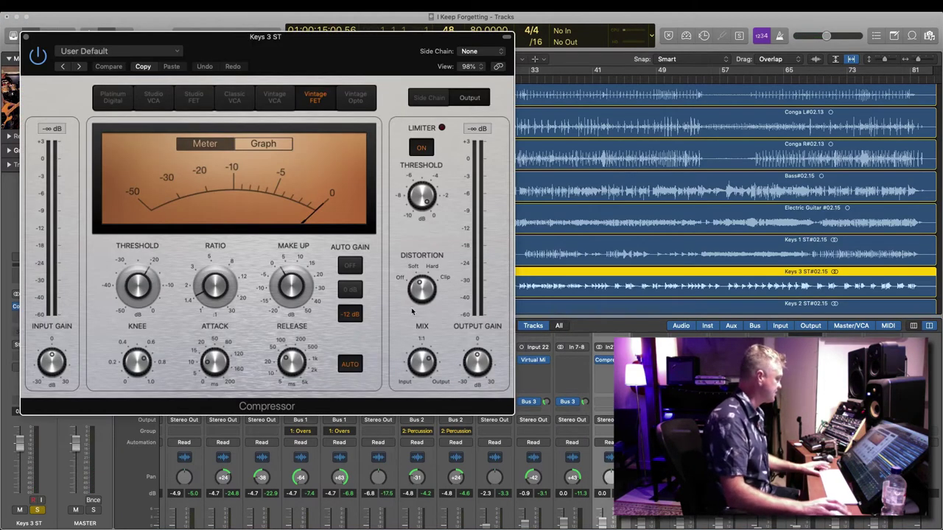
left_click(194, 97)
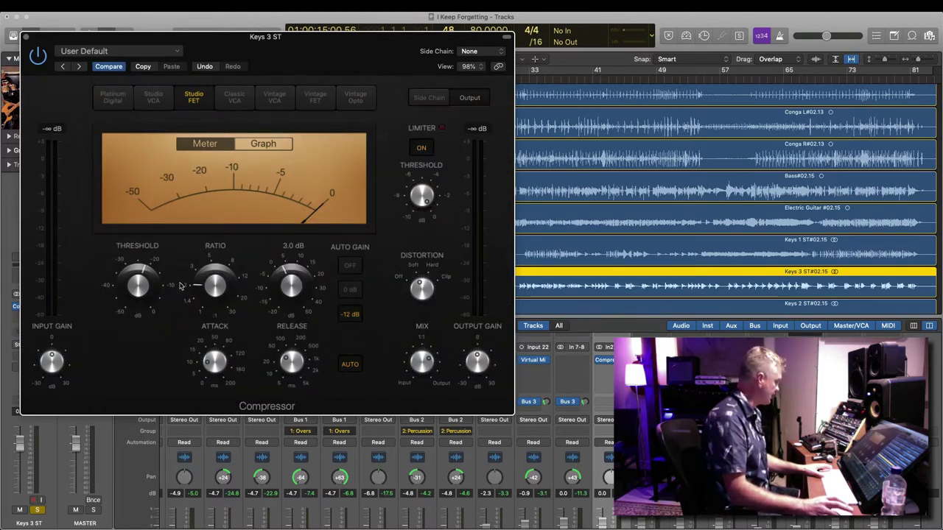
Step: Lower the Keys 3 ST fader to -6.2 dB during playback and close the Compressor window
key("space")
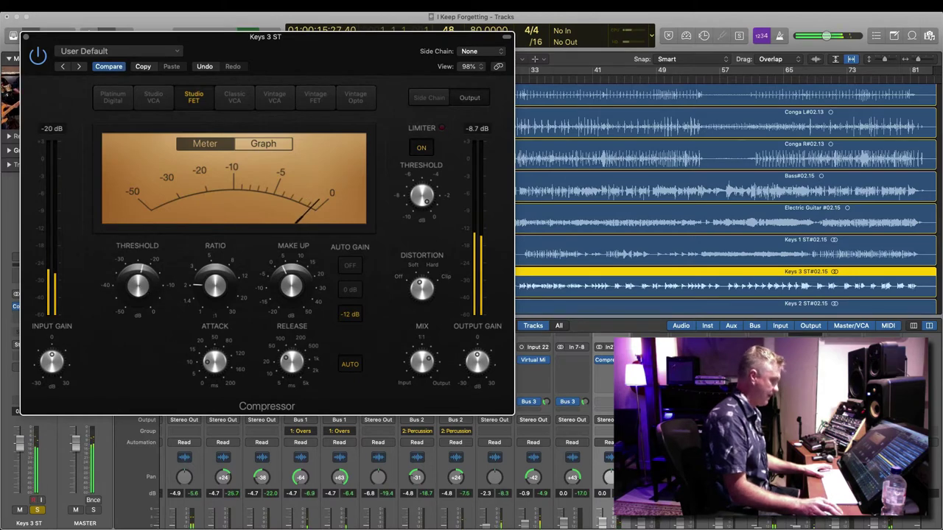
scroll(602, 442, "down", 5)
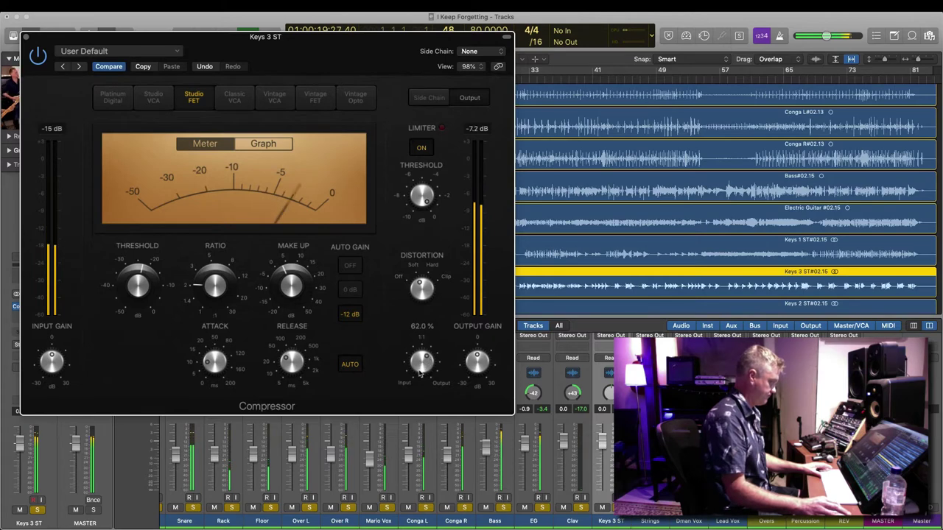
left_click_drag(601, 443, 599, 473)
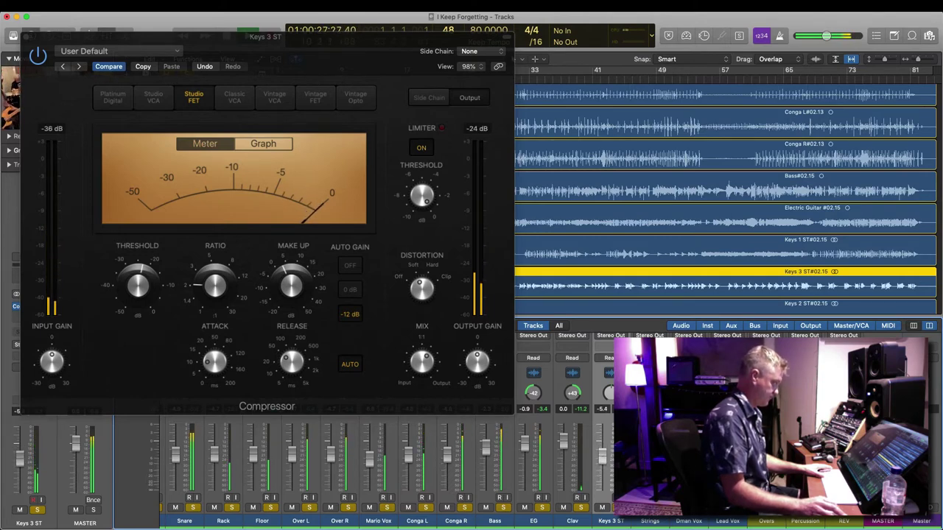
left_click_drag(603, 456, 603, 458)
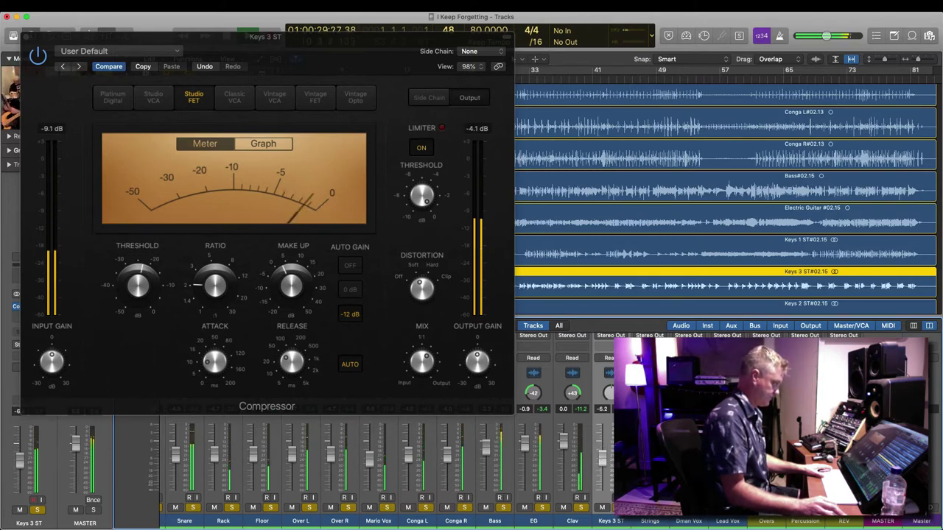
left_click(29, 36)
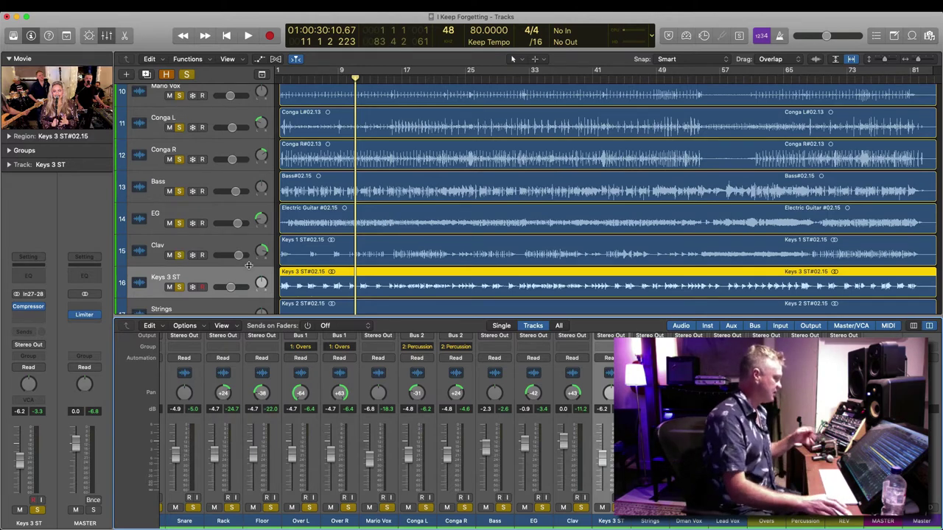
scroll(397, 254, "down", 3)
left_click(398, 255)
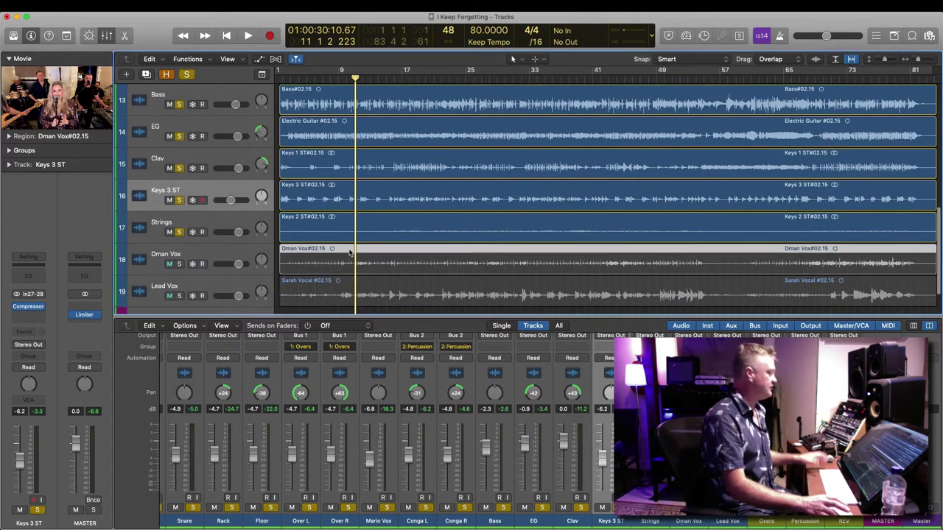
left_click(459, 291, "shift")
scroll(459, 291, "down", 2)
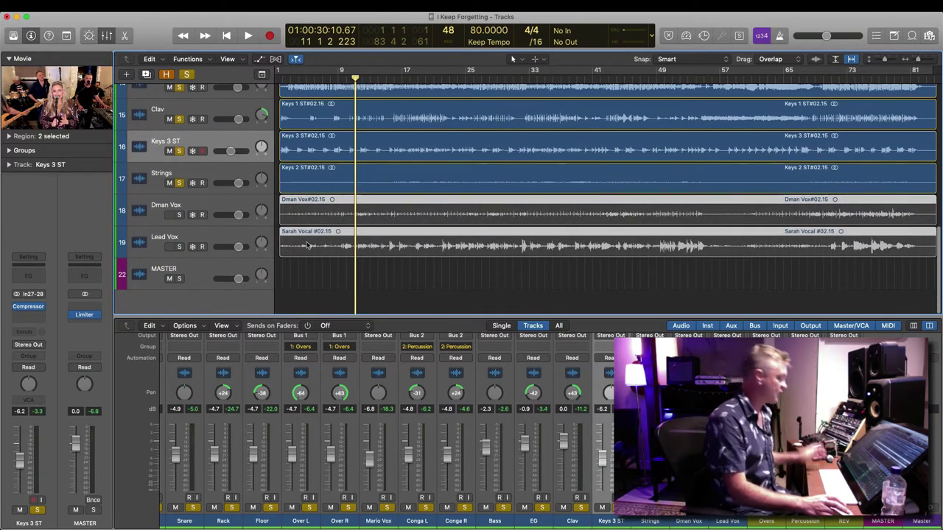
left_click(201, 188)
left_click(211, 142, "shift")
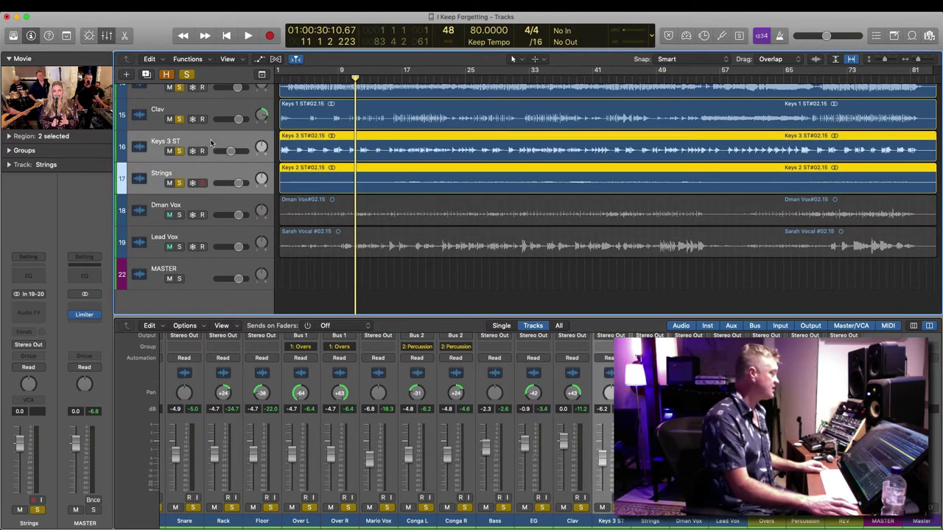
scroll(350, 214, "up", 2)
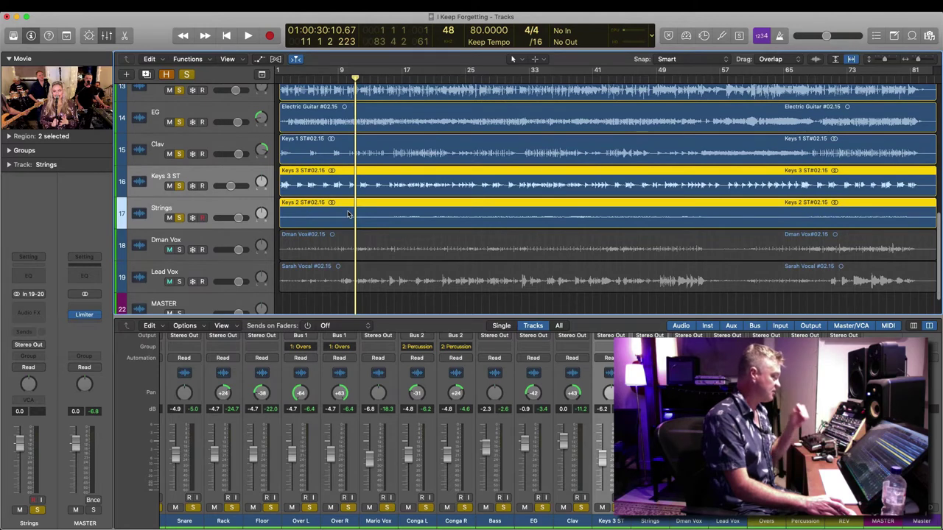
Step: Select the Dman Vox and Lead Vox tracks, solo only these two, and start playback
left_click(203, 236)
left_click(213, 275, "shift")
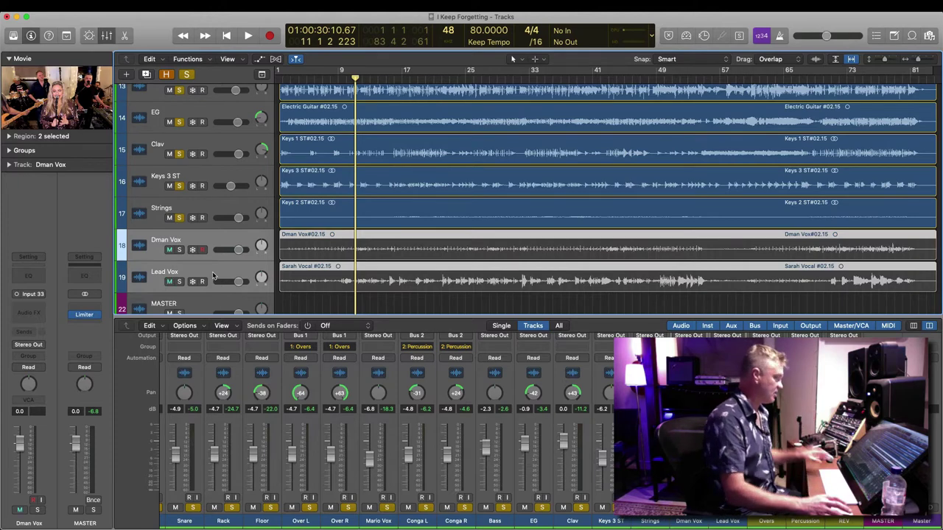
left_click(180, 282)
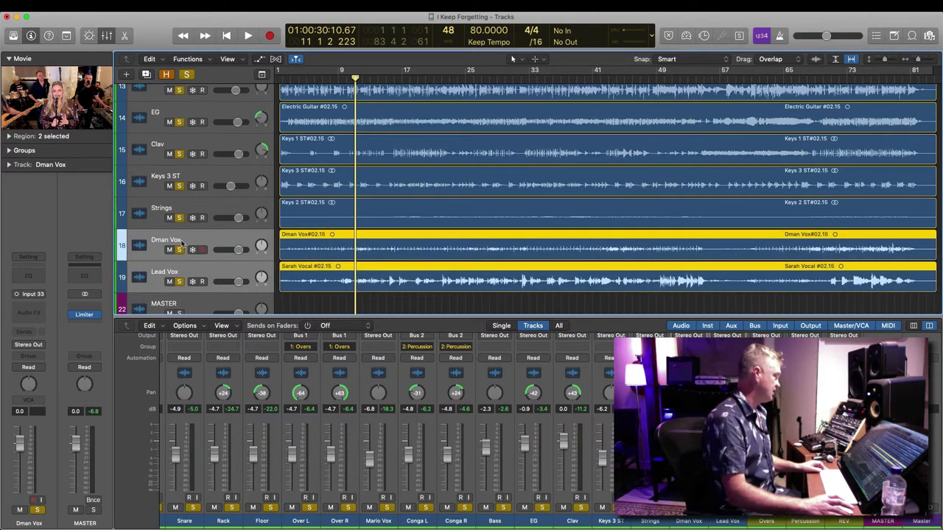
left_click(178, 251)
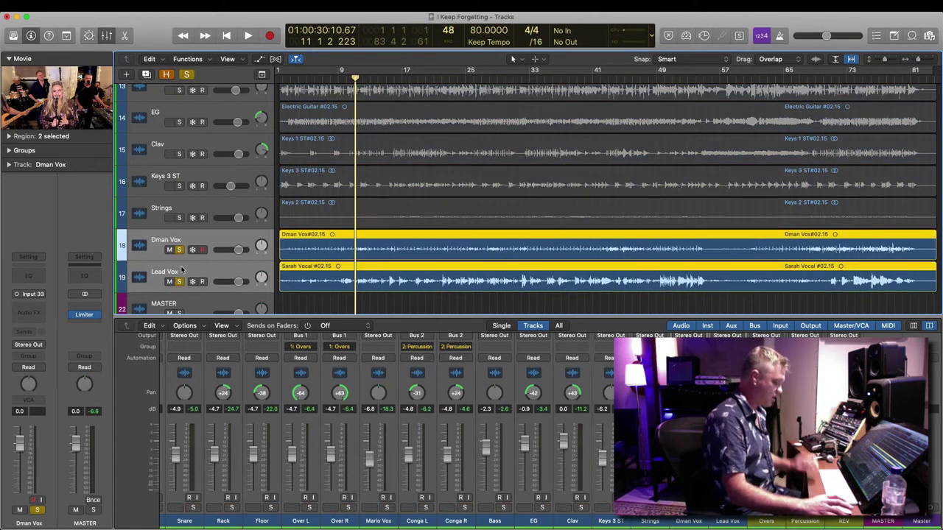
key("space")
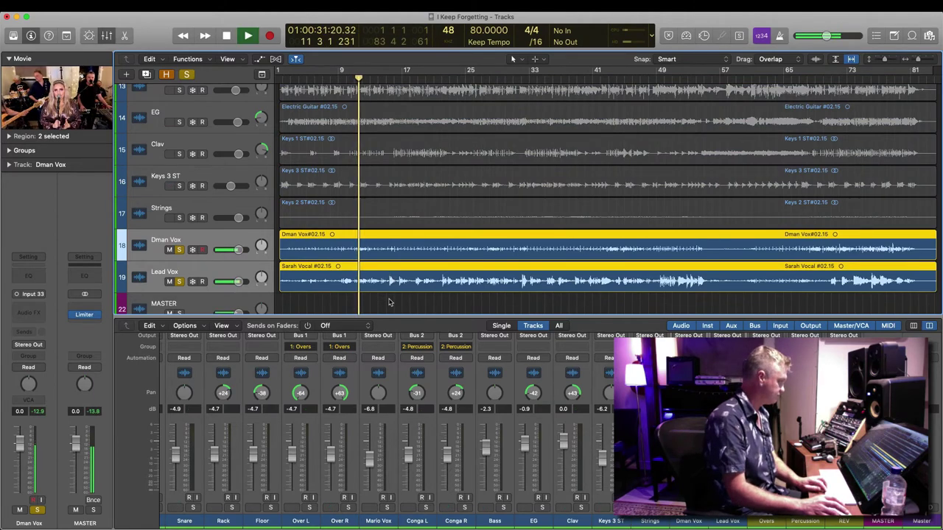
Step: Open the movie in a floating window, move it up clear of the mixer, and pan the Dman Vox channel to +22
left_click(66, 107)
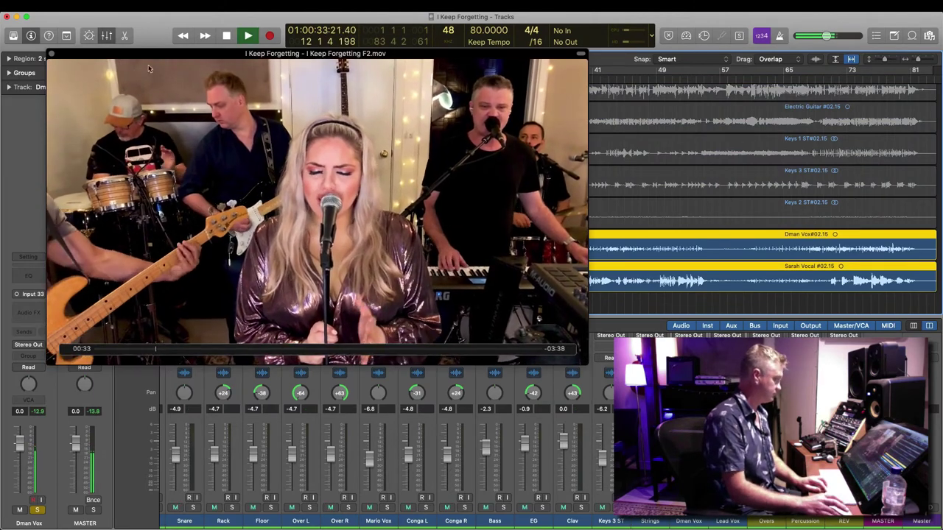
left_click_drag(192, 53, 196, 17)
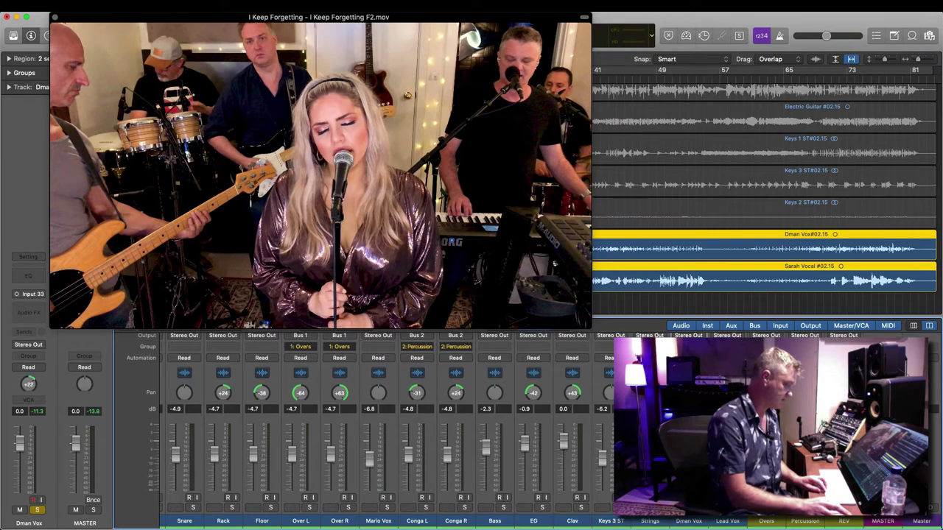
scroll(658, 241, "left", 1)
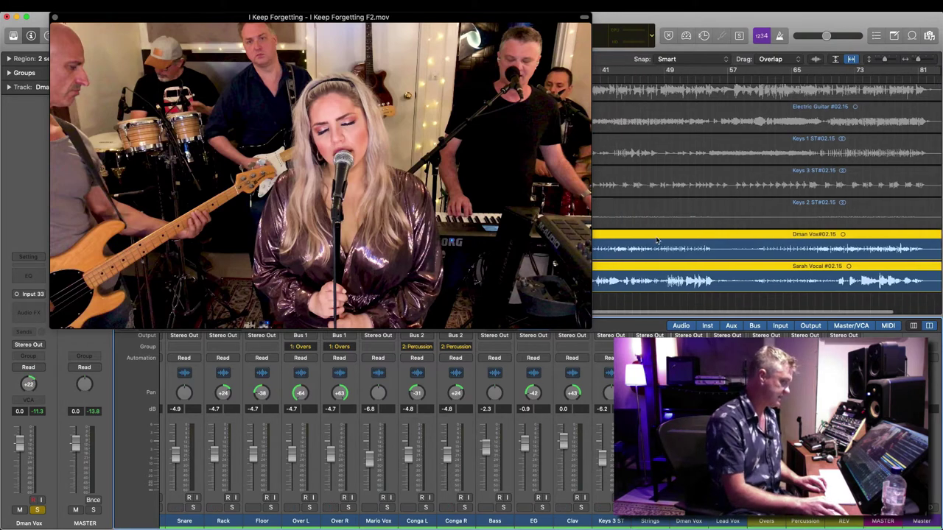
Step: Listen to the soloed vocals from about bar 71 and again from about bar 42
scroll(657, 240, "right", 1)
left_click(839, 70)
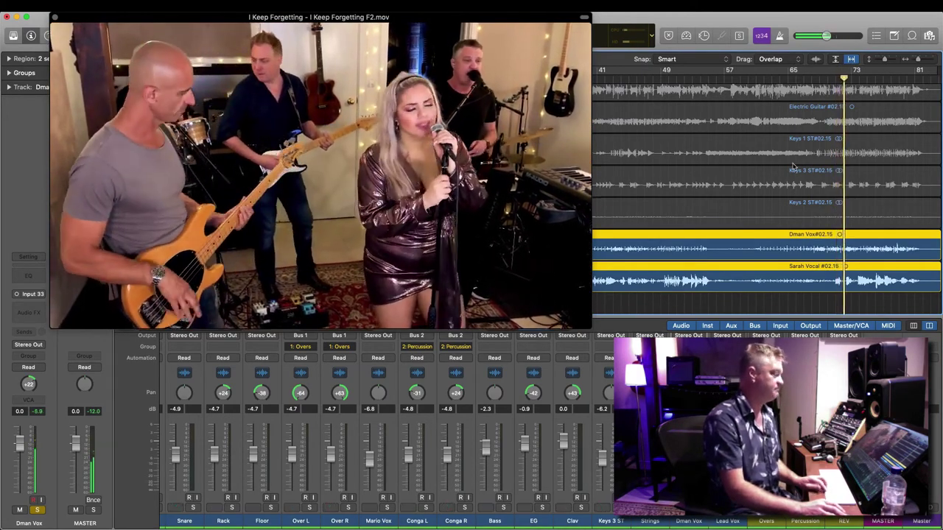
left_click(610, 78)
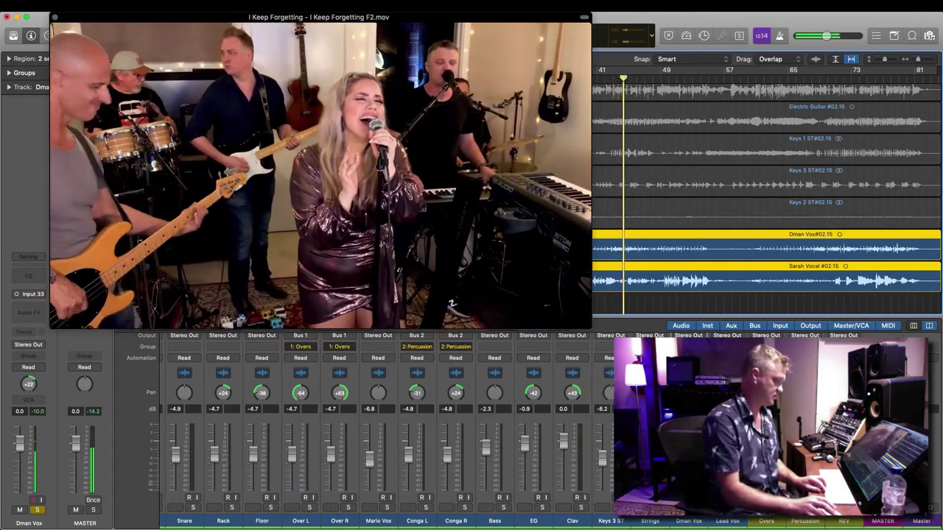
Step: Add a send to Bus 3 (REV) on the selected Dman Vox and Lead Vox channels
scroll(383, 442, "up", 3)
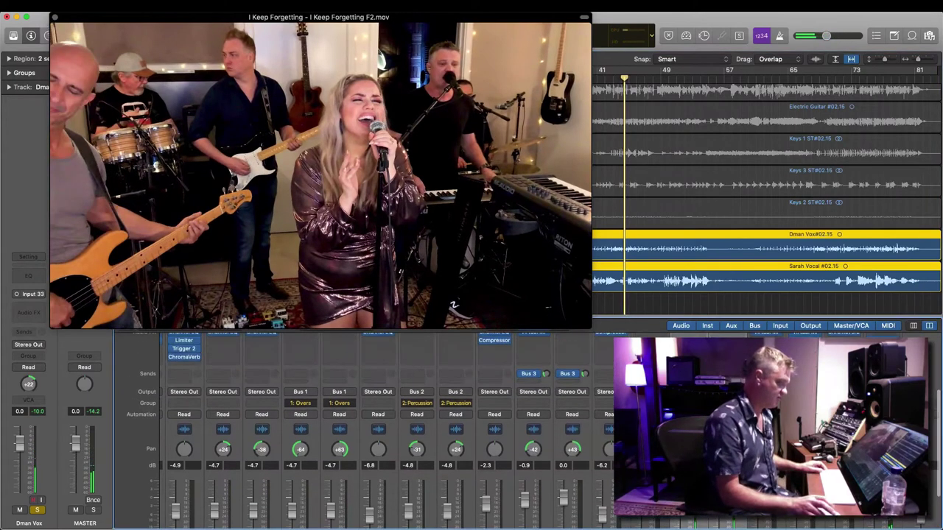
left_click(687, 374)
mouse_move(696, 383)
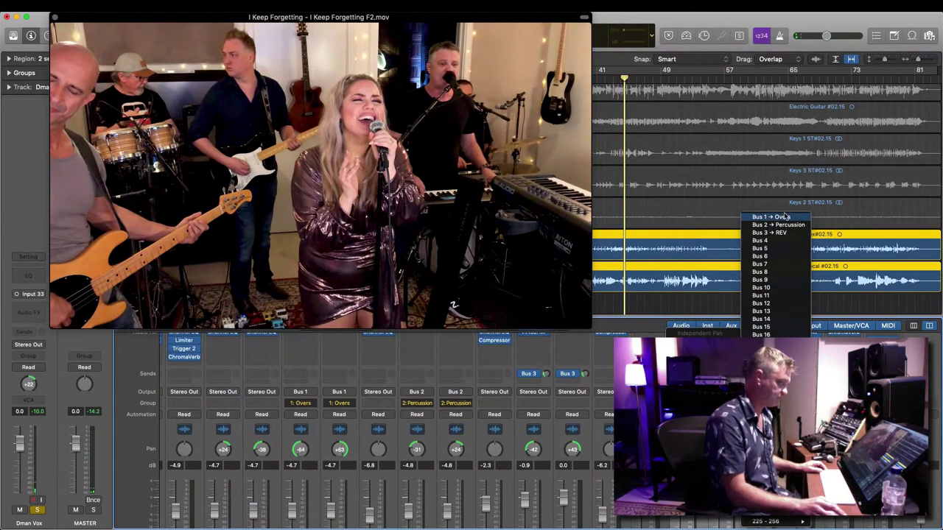
left_click(772, 233)
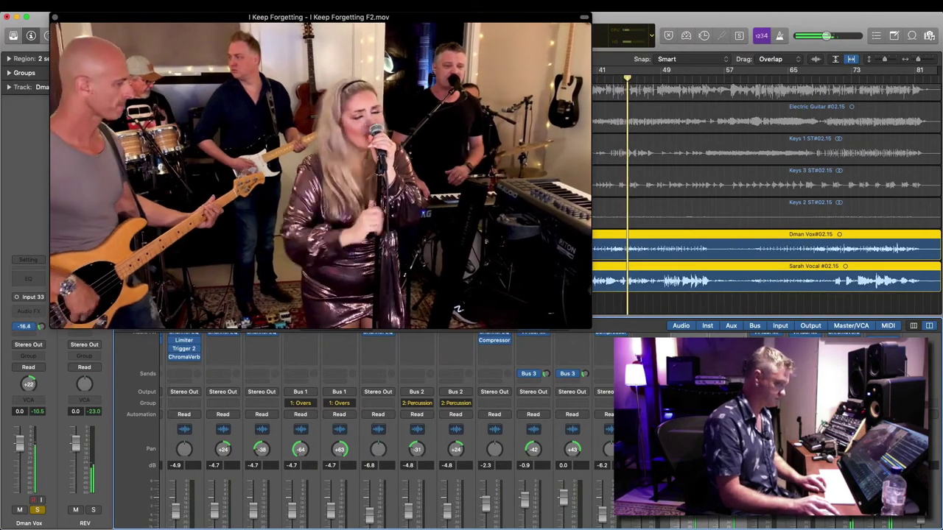
scroll(696, 384, "down", 5)
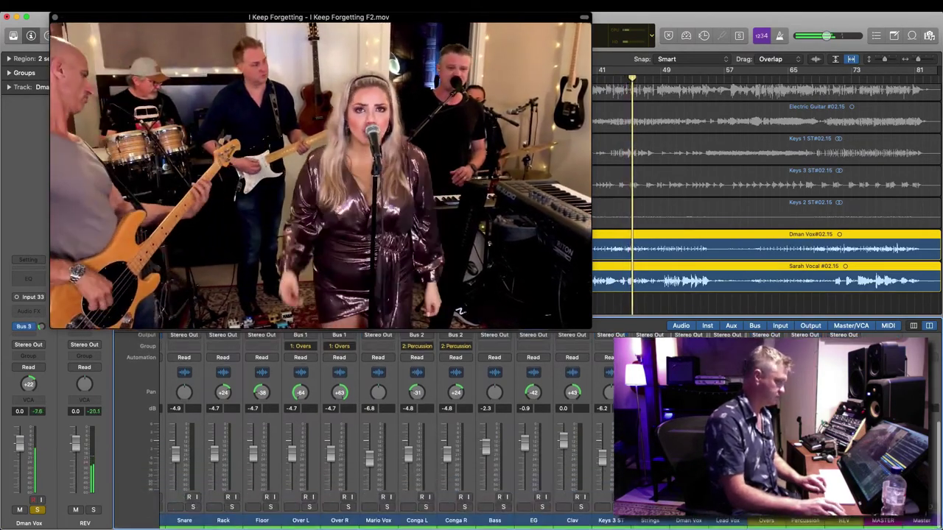
Step: Close the floating movie and insert Virtual Mix Rack with Classic Strip 1 on the Lead Vox channel, closing its window when done
left_click(728, 521)
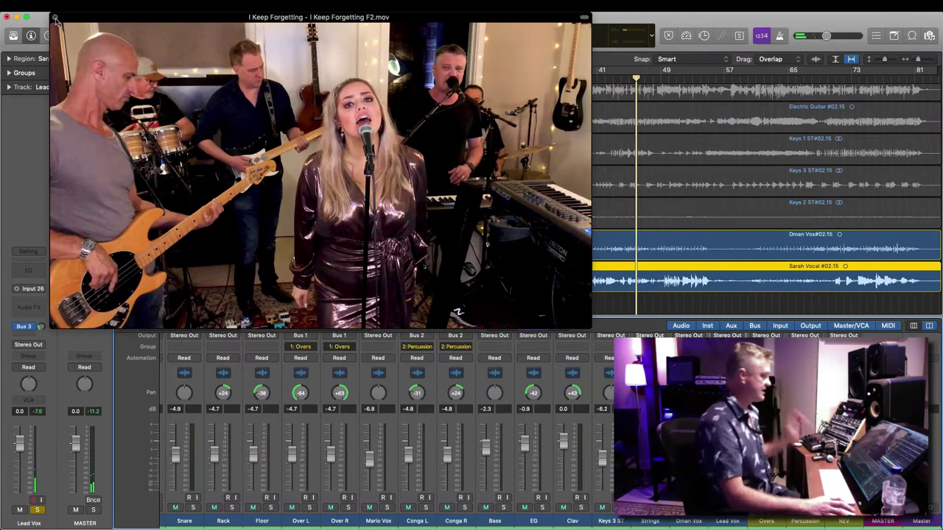
left_click(54, 17)
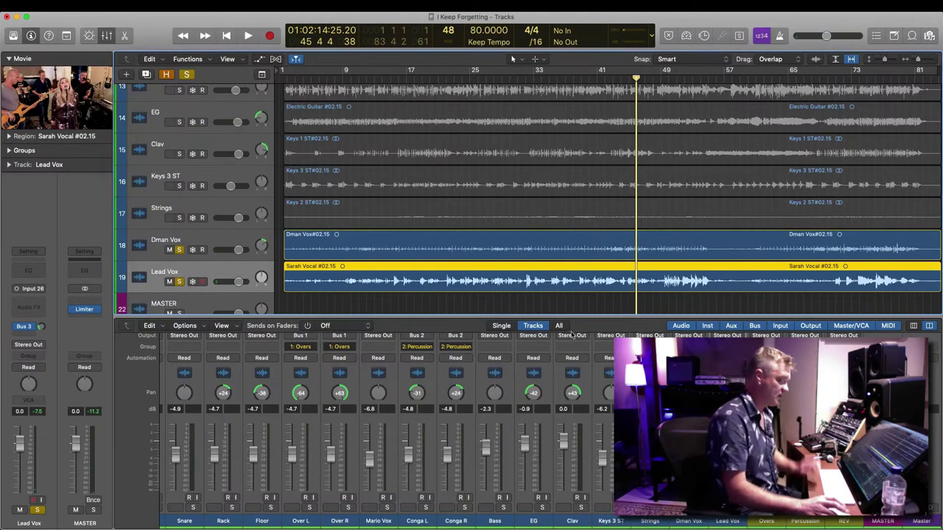
scroll(383, 428, "up", 5)
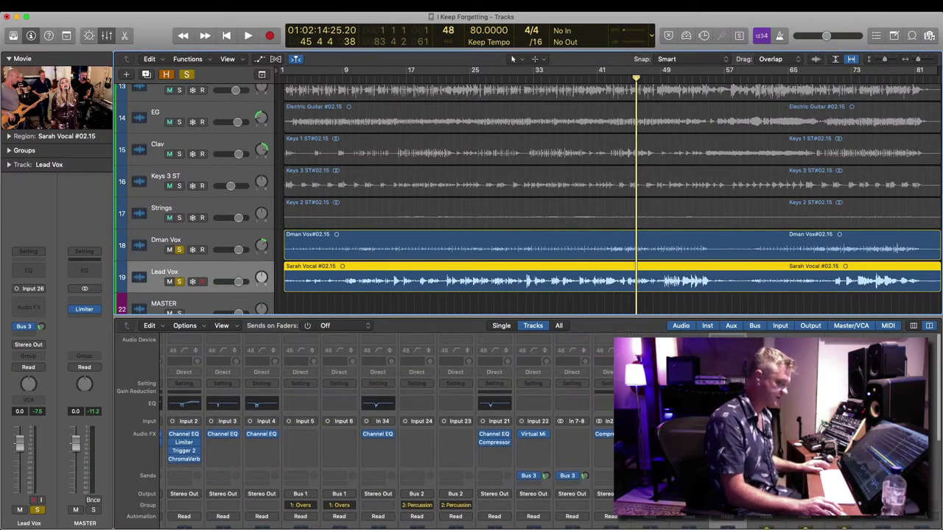
left_click(727, 415)
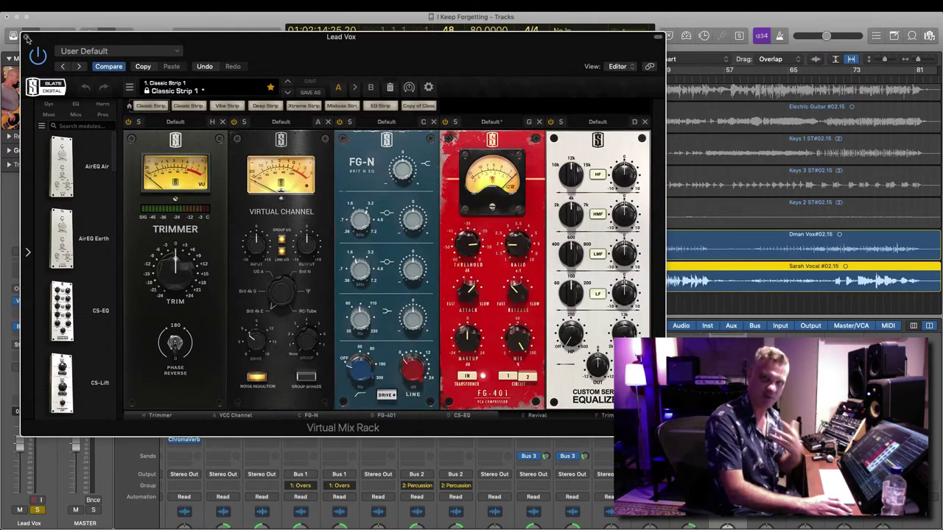
left_click(26, 37)
scroll(368, 431, "down", 3)
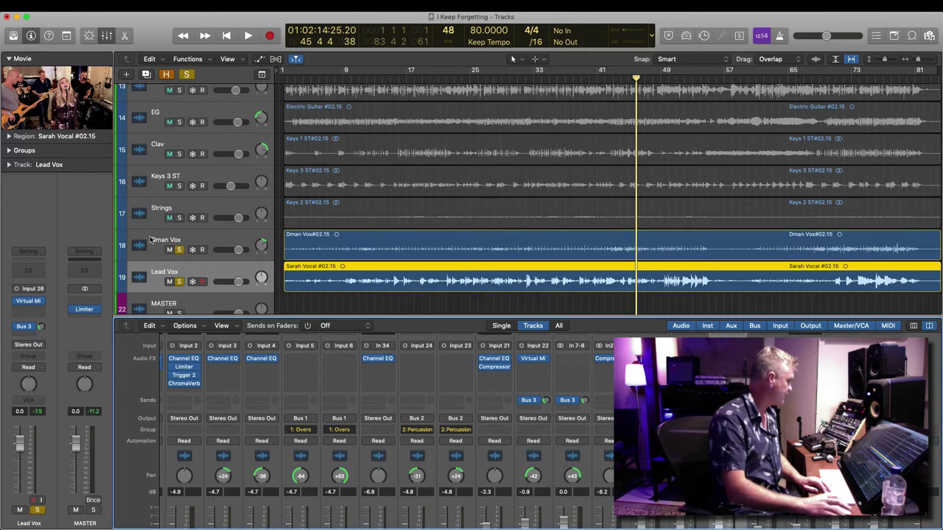
Step: Take Dman Vox out of solo so only Lead Vox is heard, and listen to it from about bar 23
left_click(200, 240)
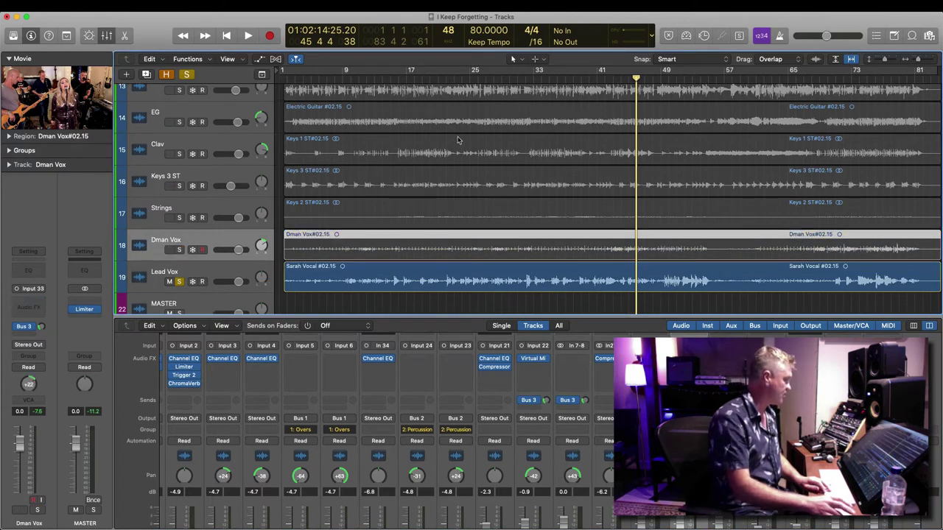
left_click(454, 284)
double_click(452, 80)
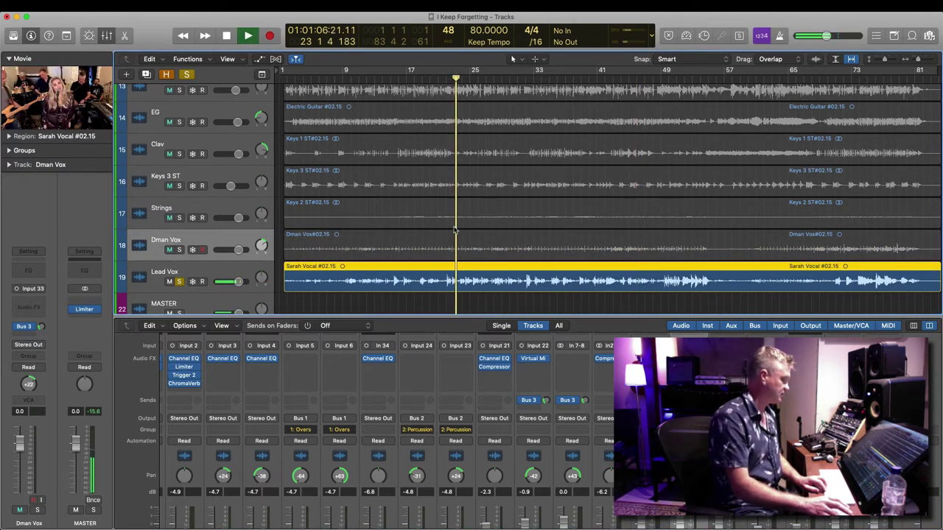
key("Down")
key("super+Down")
key("space")
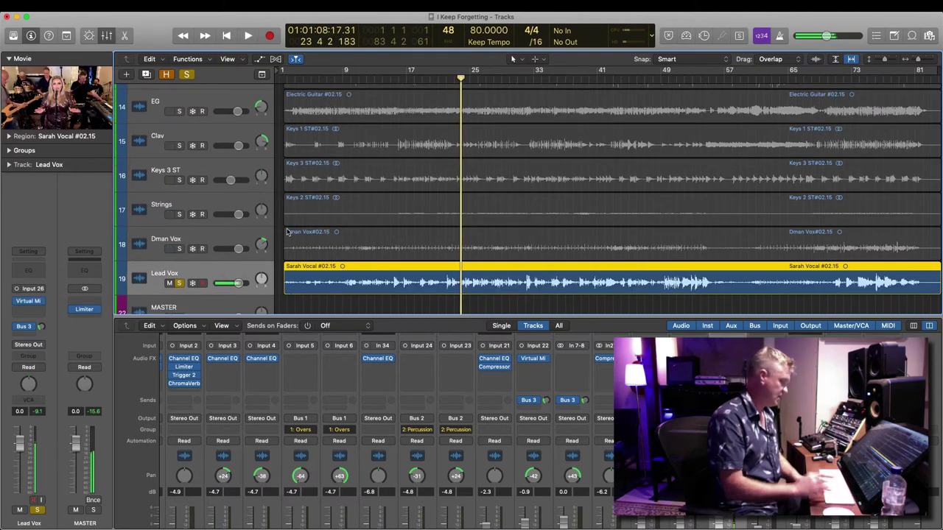
Step: Play the soloed Lead Vox from the start of the song and examine its enlarged waveform for snare bleed
key("Return")
key("space")
key("super+Down")
key("super+Down")
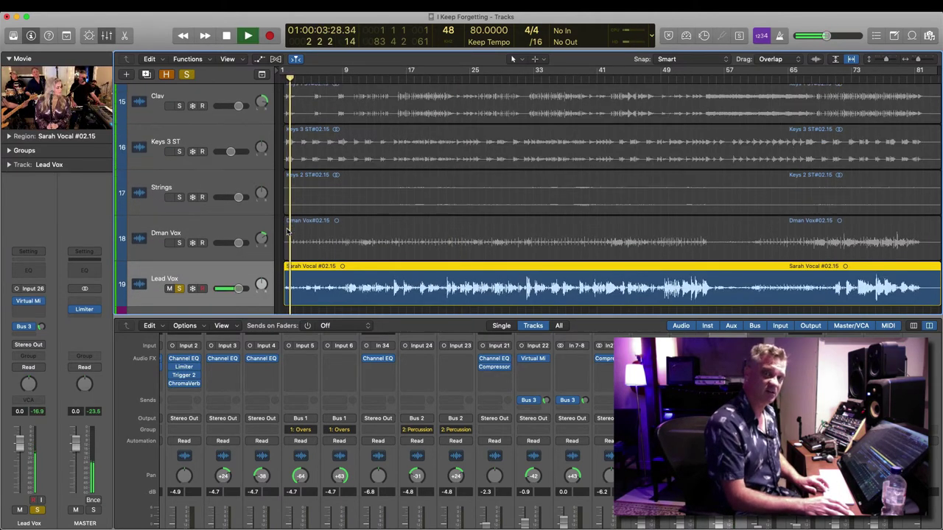
key("super+Down")
key("super+Right")
key("super+Right")
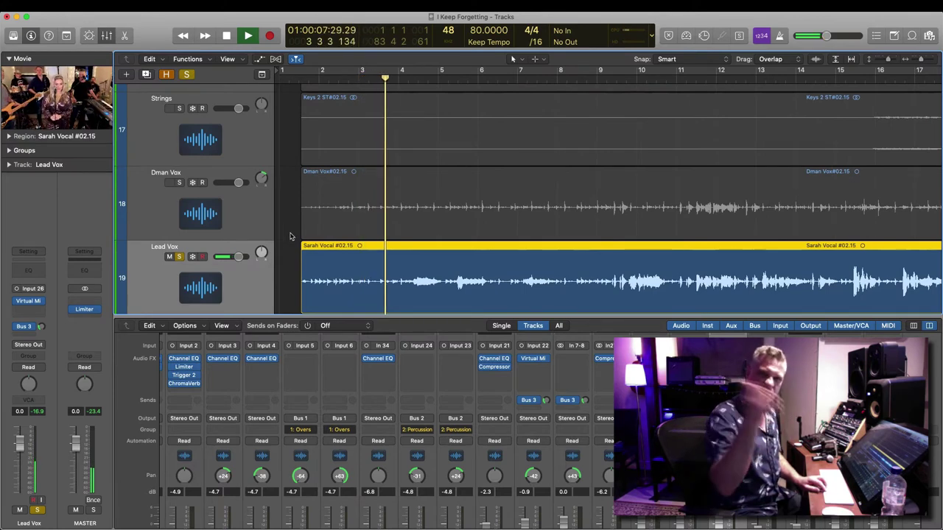
key("space")
Step: Insert a Noise Gate on Lead Vox in Ducker mode with threshold and ducking both at -5 dB
key("super+Left")
key("super+Left")
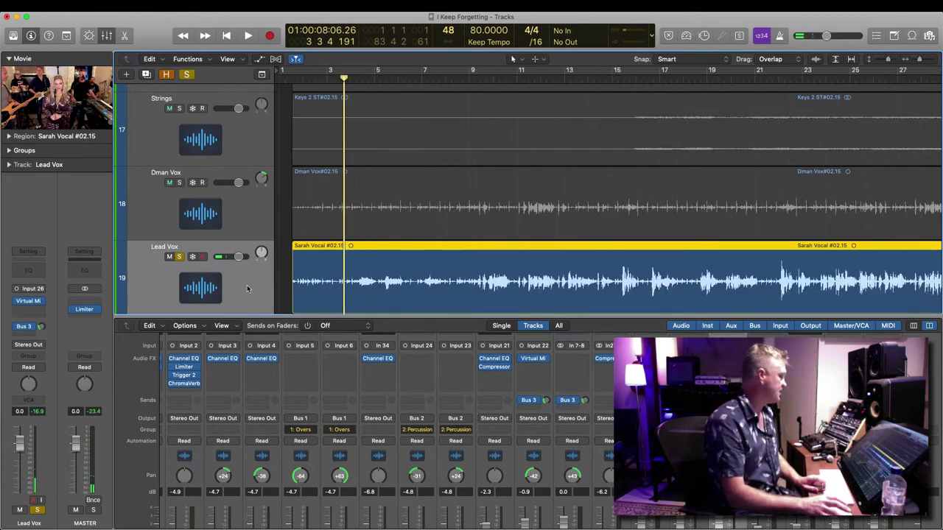
key("super+Up")
key("super+Left")
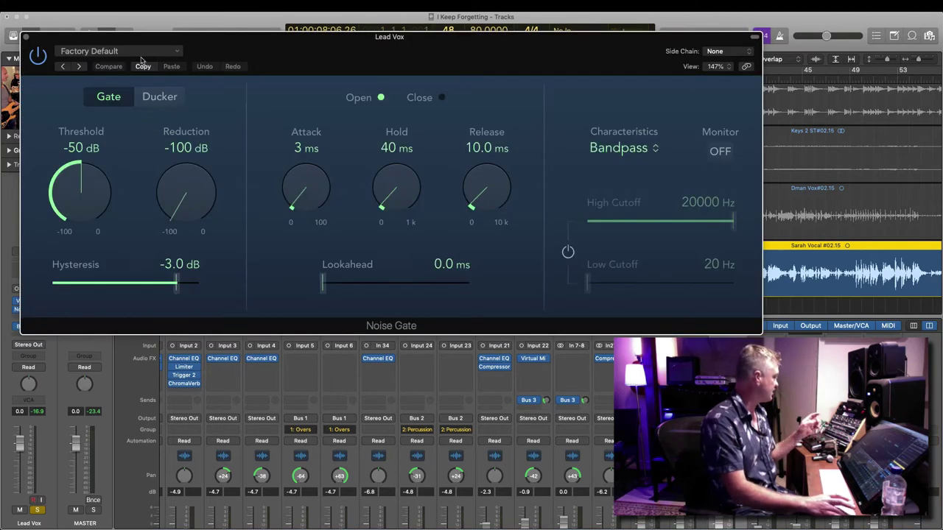
left_click(166, 97)
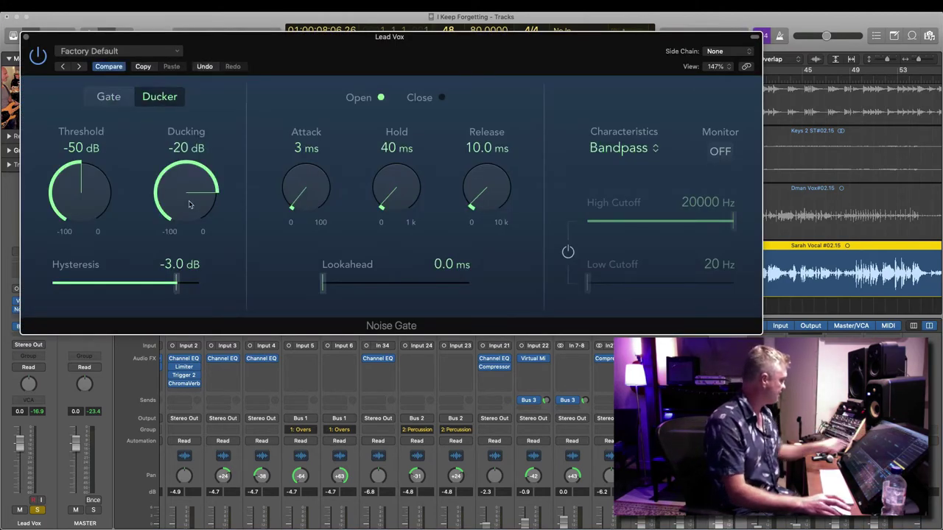
left_click_drag(91, 197, 69, 12)
left_click_drag(74, 197, 73, 204)
left_click_drag(165, 209, 185, 207)
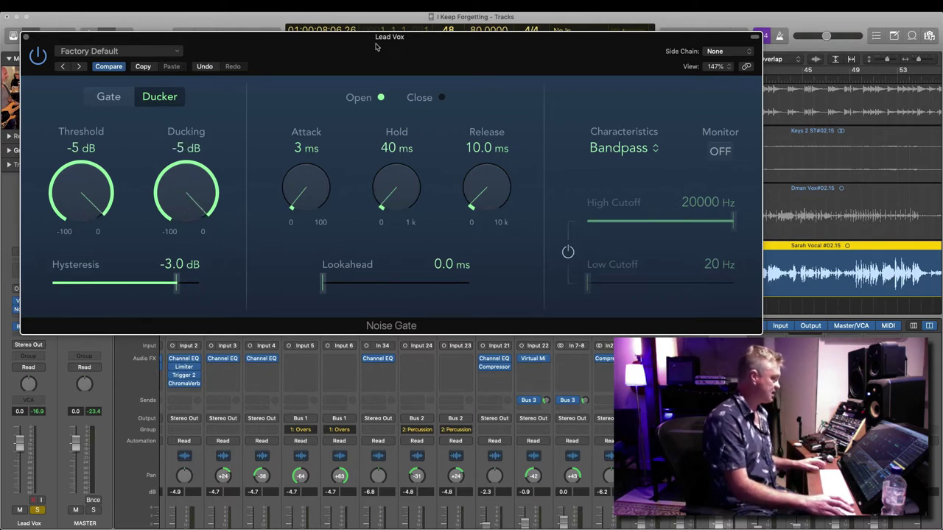
Step: Set the Noise Gate's side chain source to Snare (Audio 2)
left_click(738, 51)
mouse_move(730, 67)
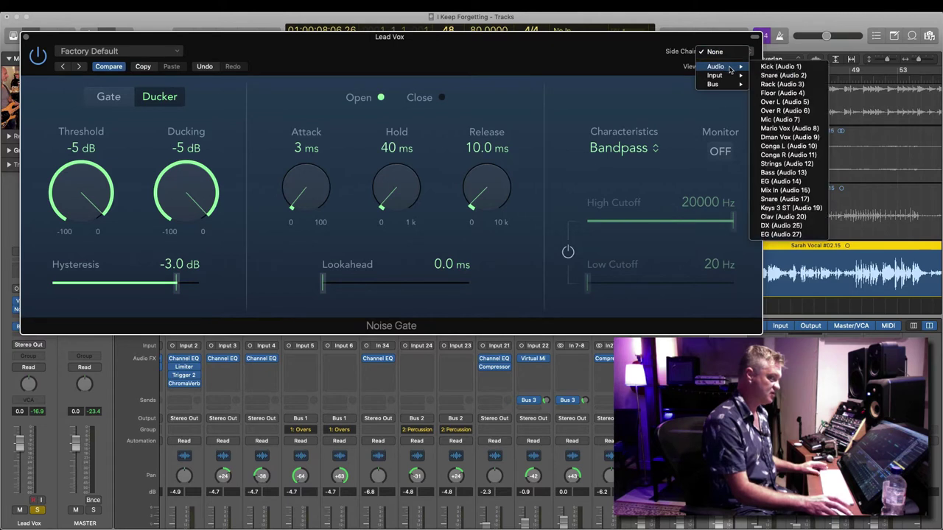
left_click(796, 76)
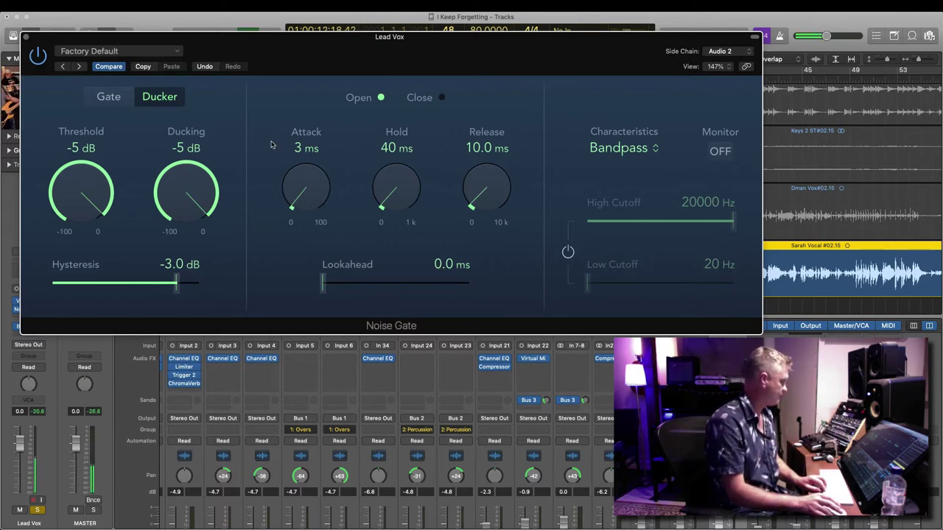
Step: Tune the ducker during playback to threshold -12 dB, ducking -11 dB and lookahead 13.4 ms, and close the plug-in window
left_click_drag(74, 197, 74, 203)
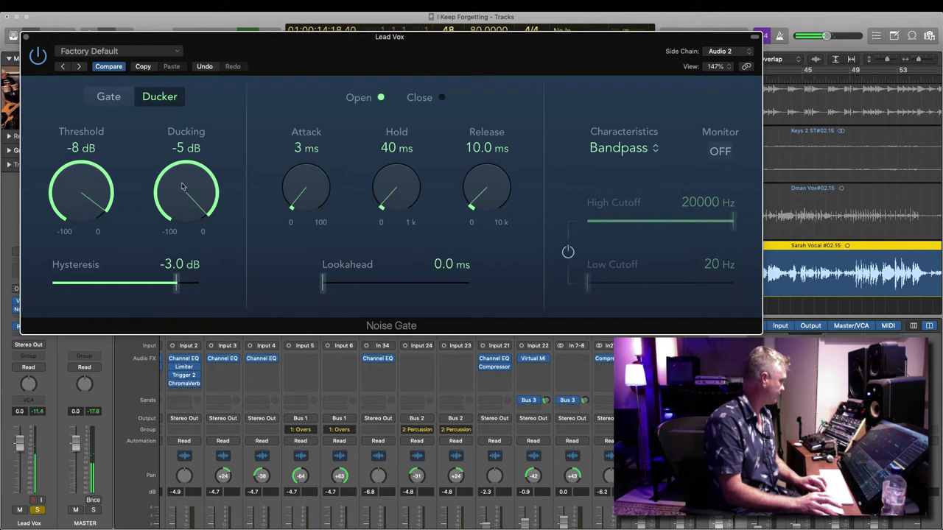
left_click_drag(184, 185, 182, 190)
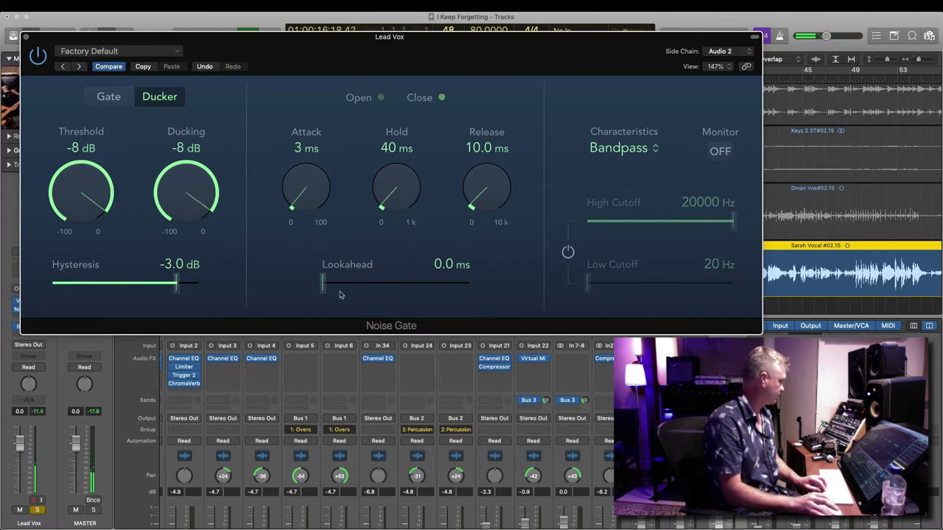
left_click_drag(322, 284, 389, 287)
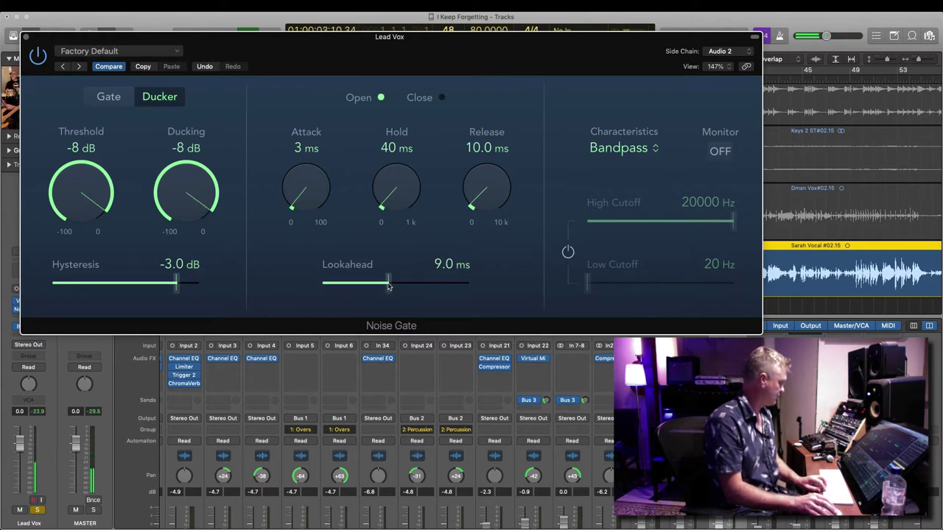
left_click_drag(389, 286, 421, 285)
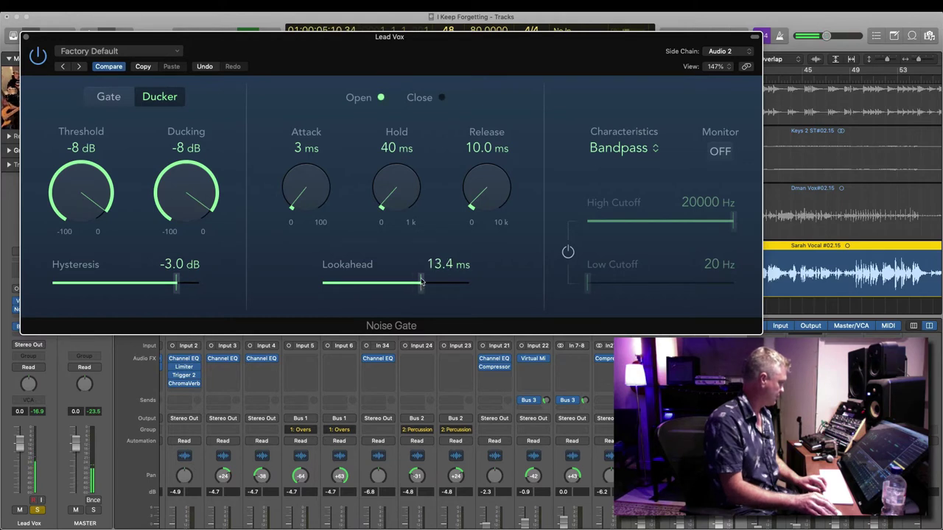
left_click_drag(77, 184, 77, 193)
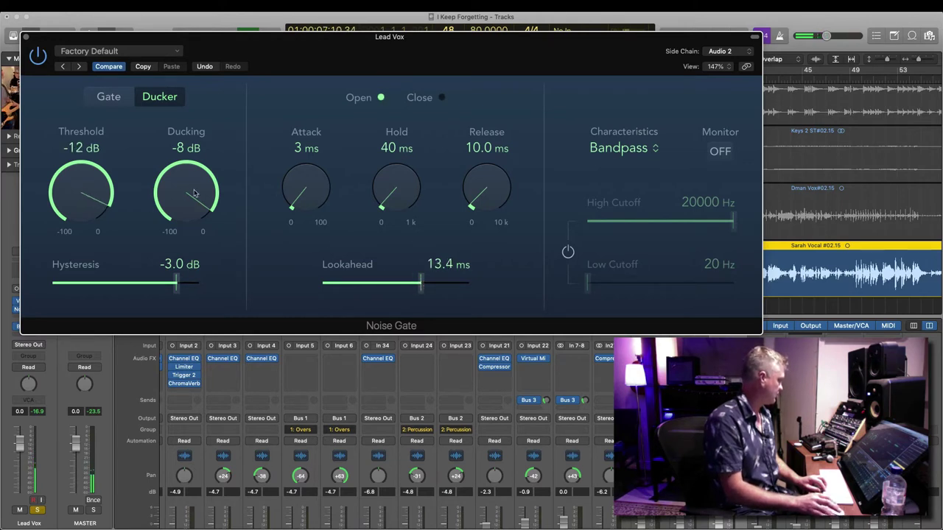
left_click_drag(183, 192, 183, 198)
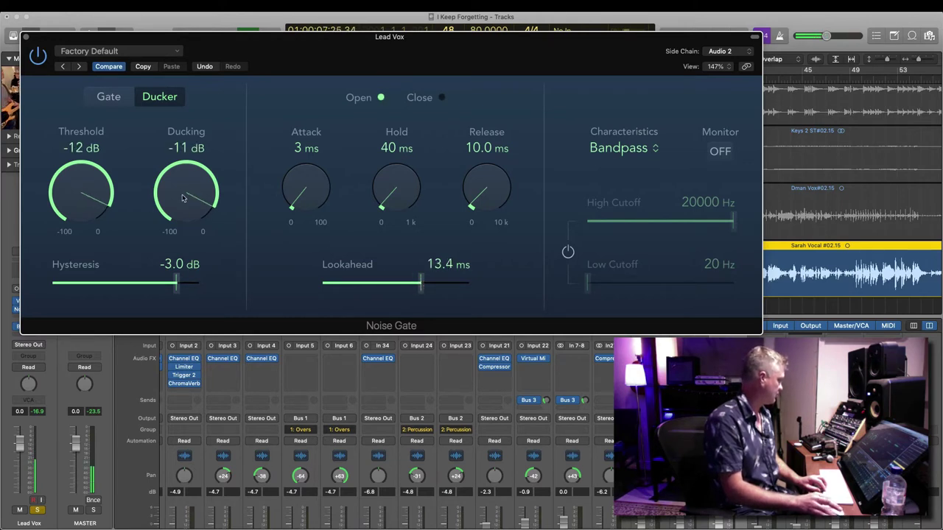
left_click(26, 37)
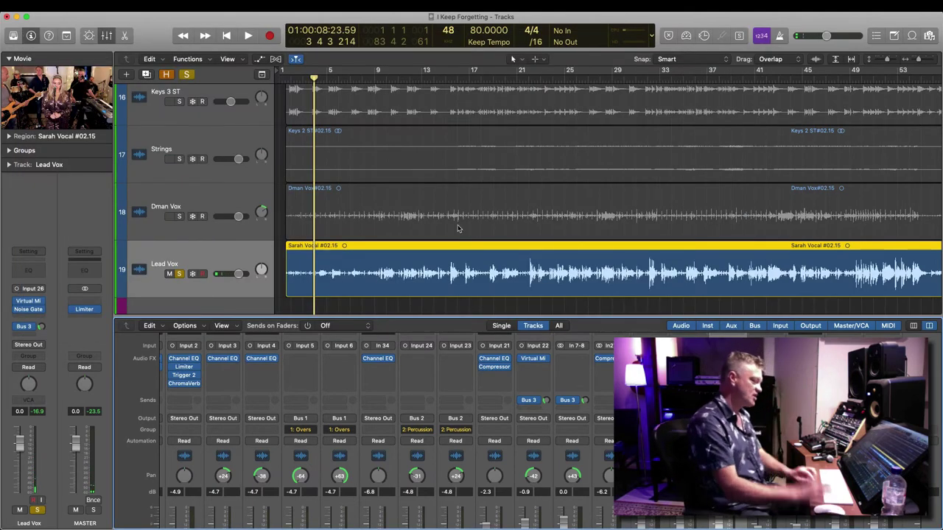
key("super+Left")
key("super+Left")
key("super+Left")
key("super+Up")
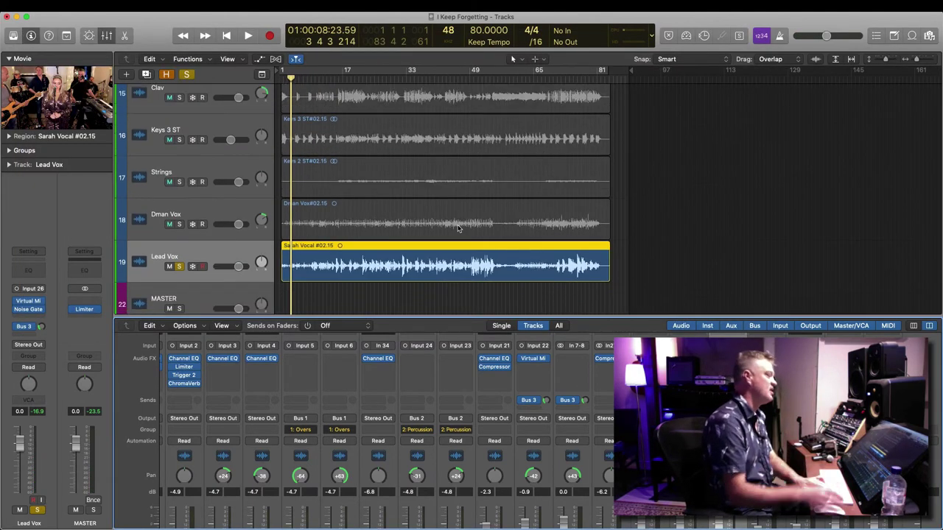
key("super+Right")
key("super+Right")
key("super+Right")
key("super+Down")
key("super+Right")
key("super+Right")
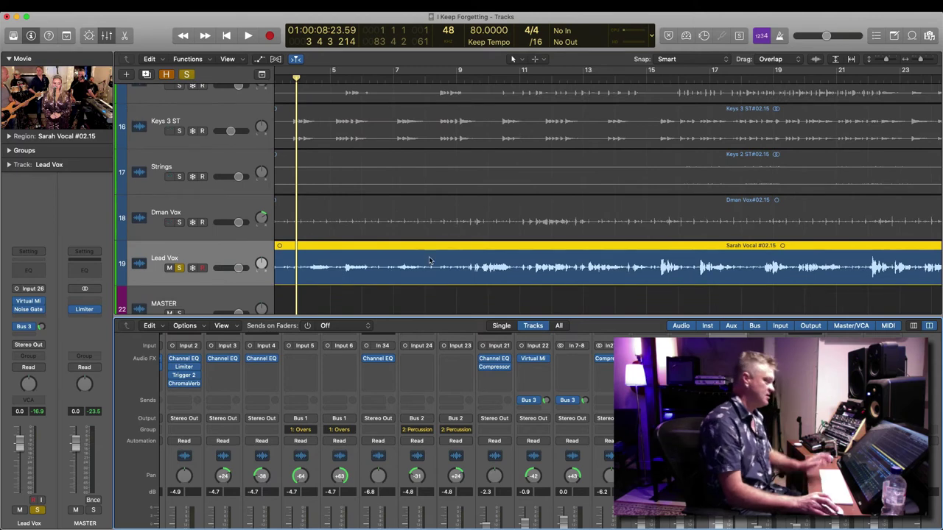
Step: Duplicate Snare track 4 with its channel settings and copy its snare region onto the new empty track below
left_click(232, 253)
scroll(224, 256, "up", 10)
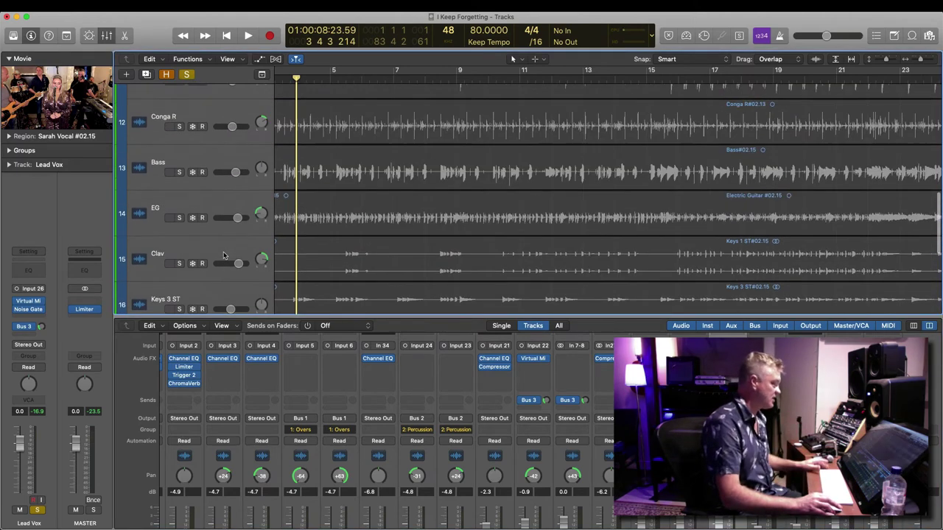
scroll(224, 256, "up", 3)
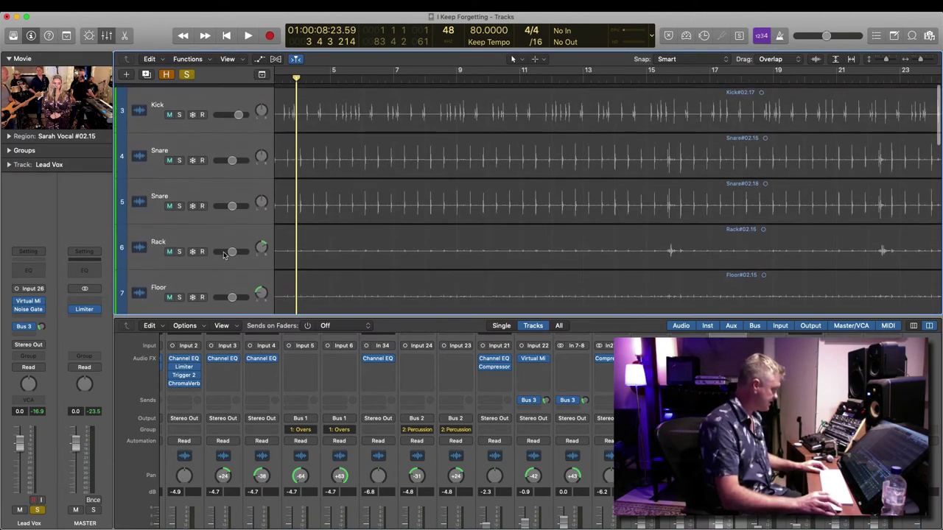
left_click(225, 149)
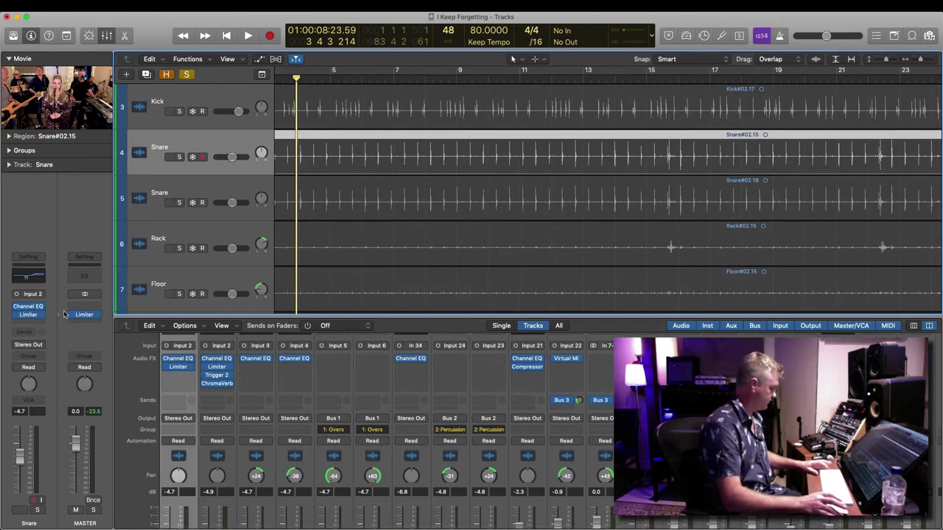
key("super+d")
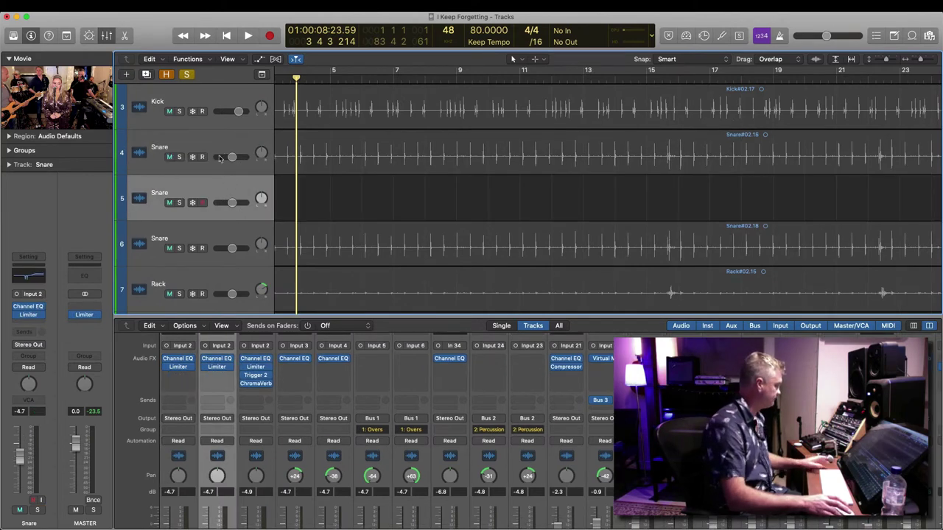
left_click_drag(389, 157, 383, 191)
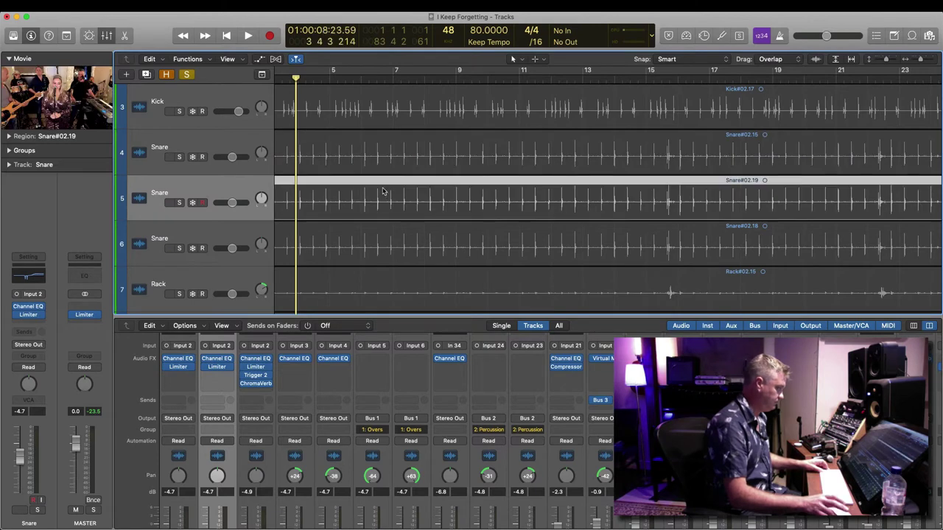
Step: Set the output of the duplicate Snare track 5 to No Output
left_click(218, 419)
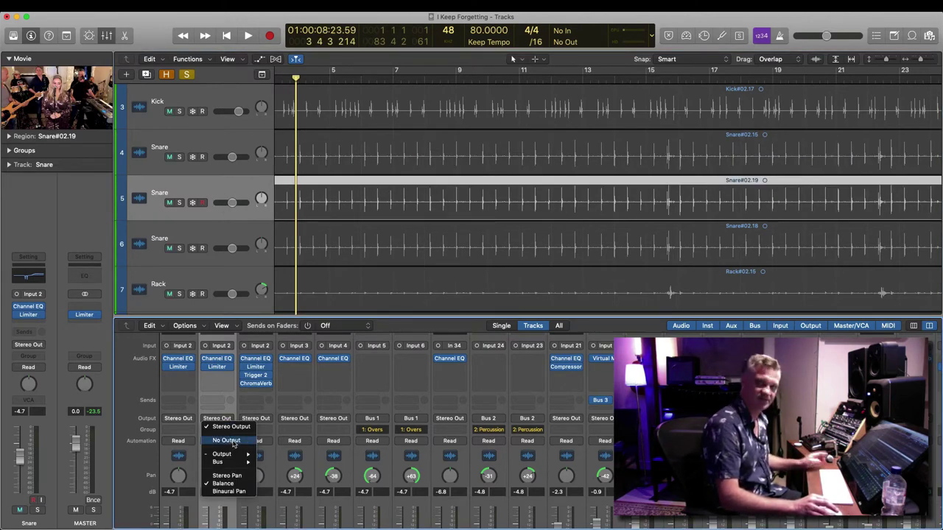
left_click(229, 441)
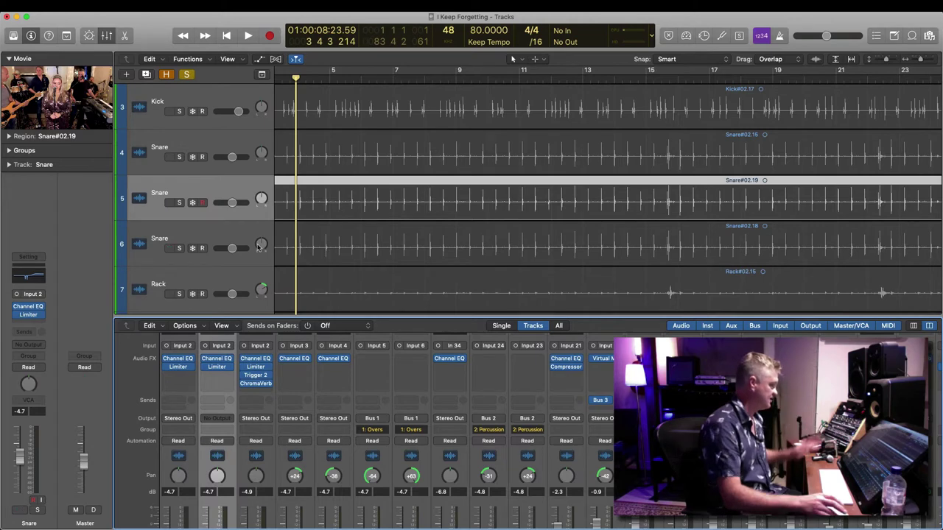
left_click(239, 189)
Step: Hide the mixer and return the playhead to the start of the project
key("super+Right")
key("super+Right")
key("super+Right")
key("super+Right")
key("super+Right")
key("super+Right")
key("super+Right")
key("super+Right")
key("super+Right")
key("super+Right")
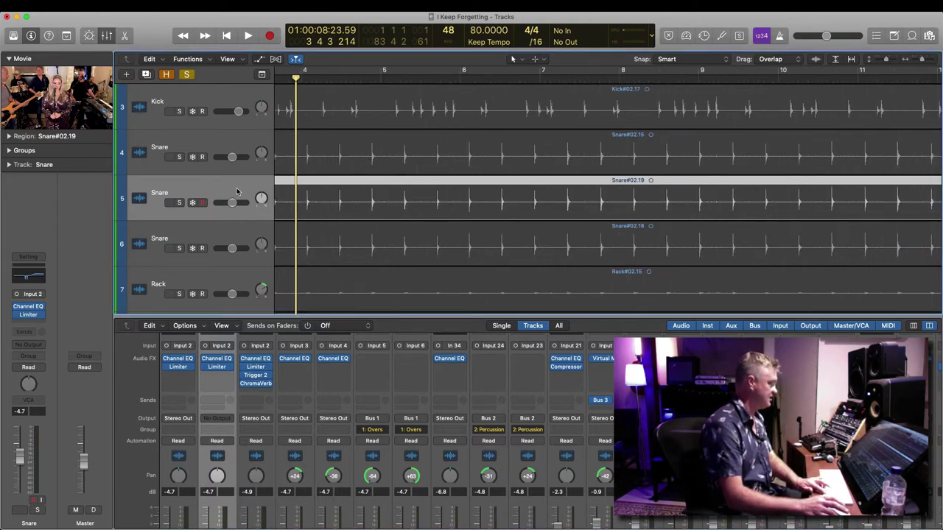
key("super+Right")
key("super+Right")
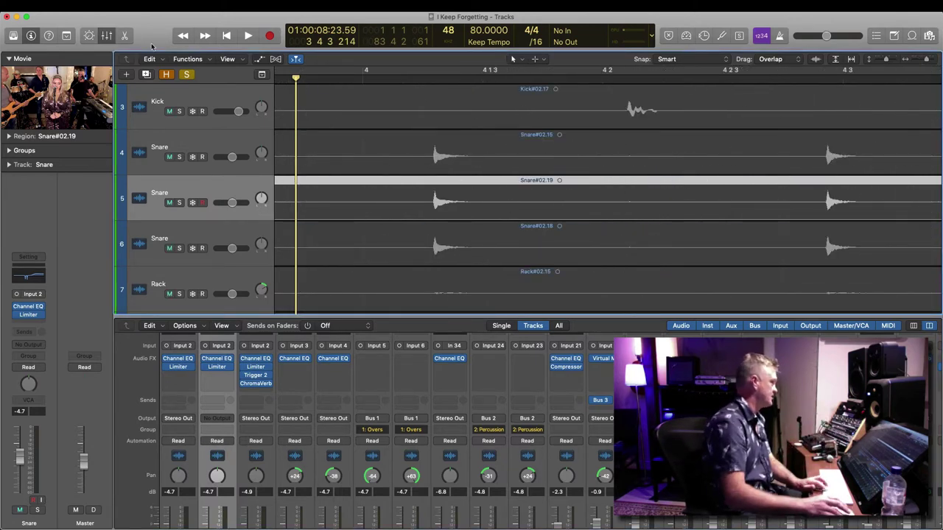
left_click(106, 35)
key("Return")
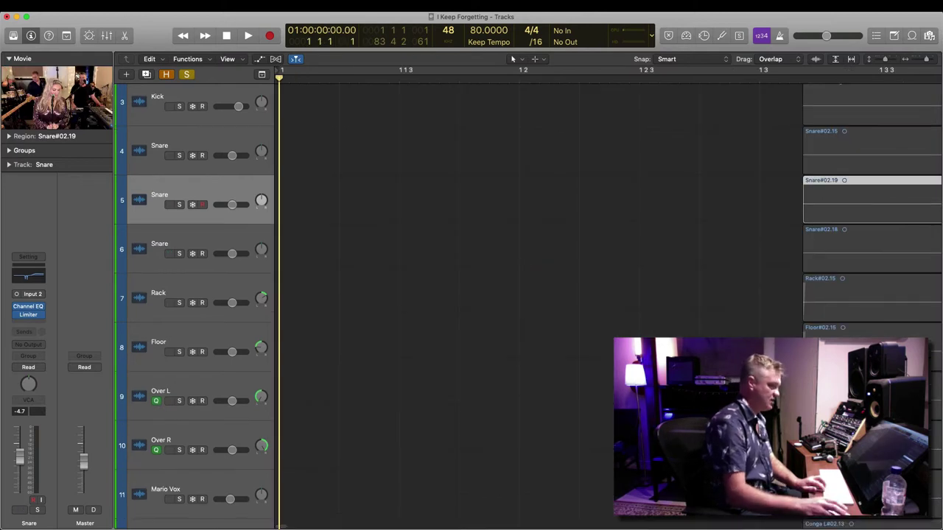
Step: Place the playhead on the first snare hit, at about position 1 4 2
key("super+Down")
key("super+Down")
key("super+Left")
left_click(560, 243)
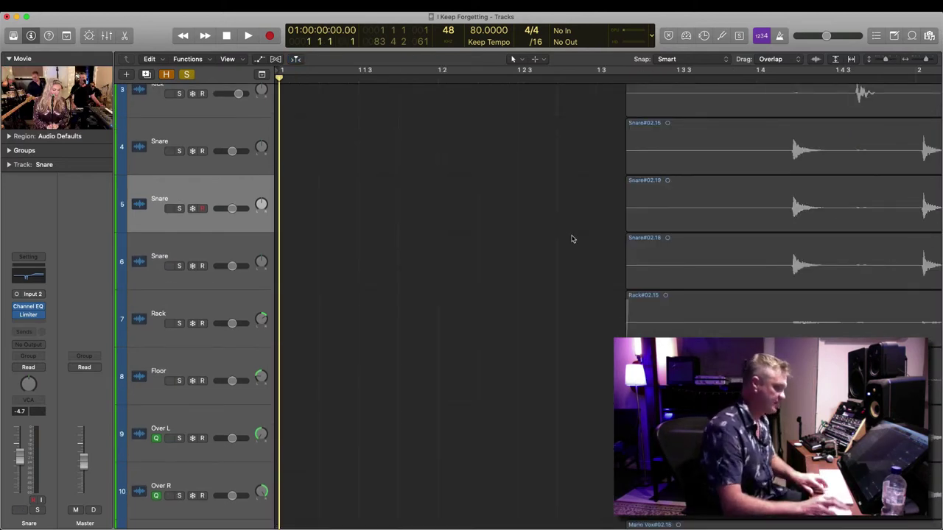
key("super+Right")
scroll(647, 208, "right", 5)
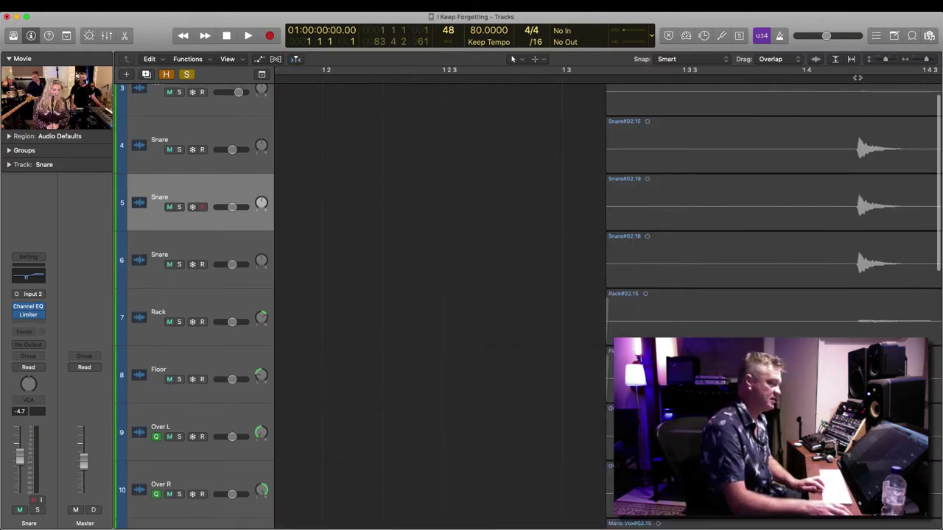
left_click(862, 77)
Step: Shift the duplicate snare region on track 5 slightly ahead of the original snare hit and rename the track Trigger
key("super+Right")
key("super+Right")
key("super+Right")
key("super+Right")
key("super+Right")
left_click(643, 200)
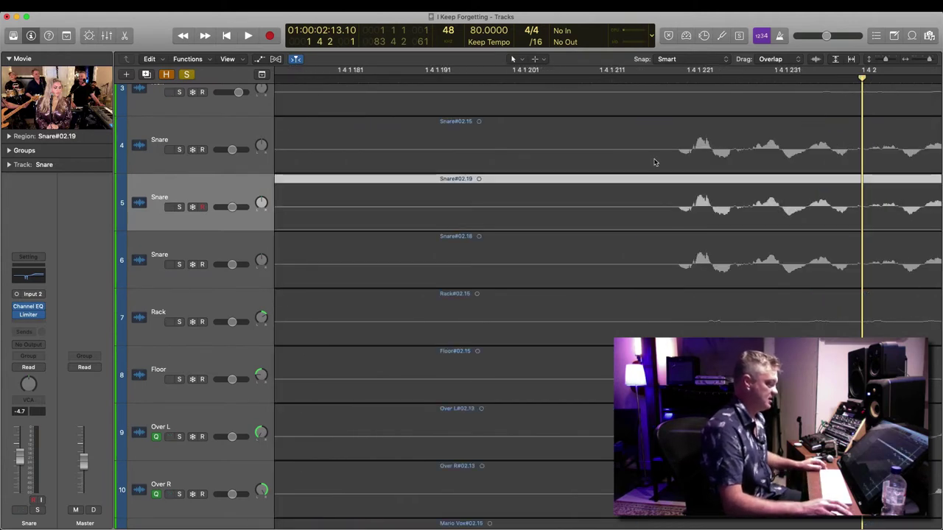
left_click_drag(685, 213, 683, 213)
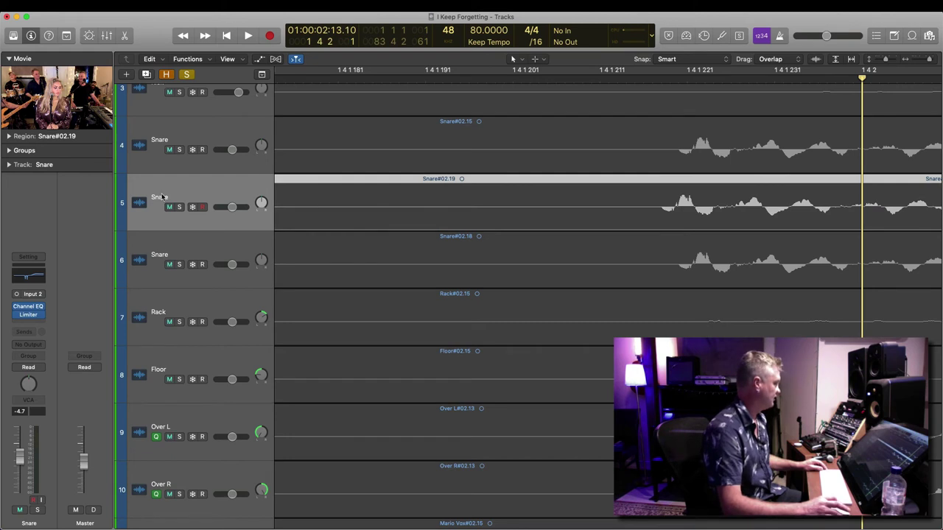
double_click(160, 196)
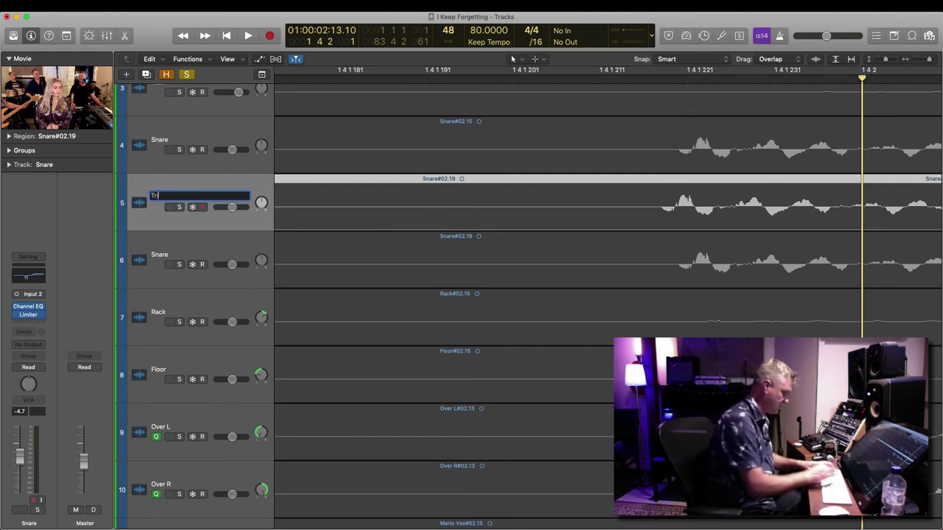
key("Return")
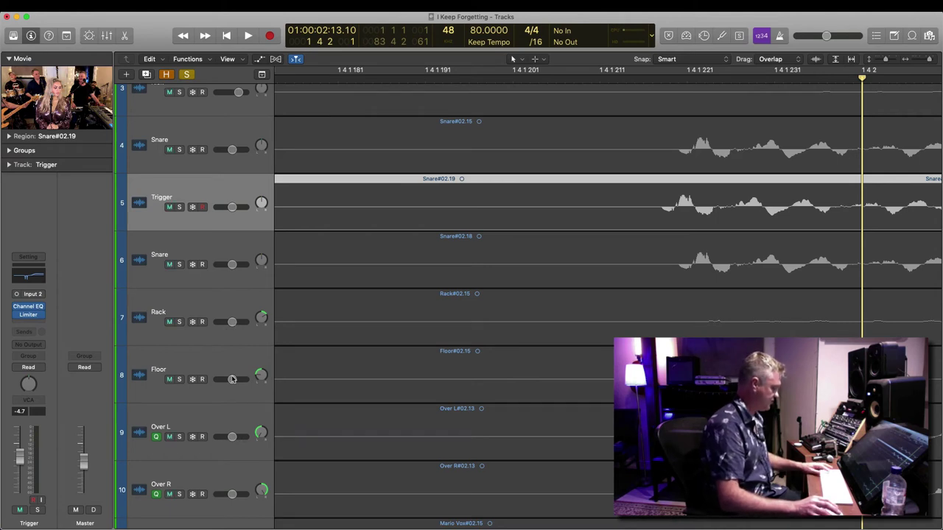
Step: Change the side chain source of Lead Vox's Noise Gate to Trigger (Audio 18)
scroll(231, 378, "down", 10)
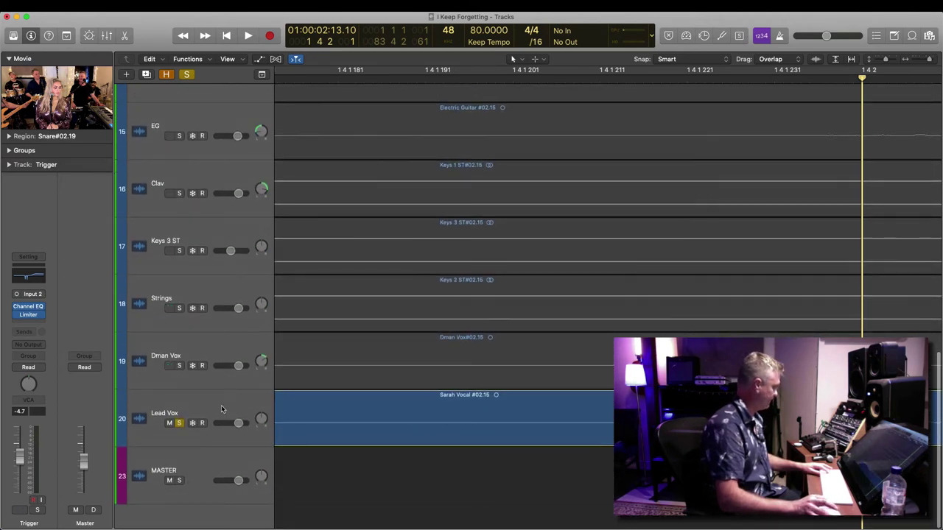
left_click(221, 408)
left_click(30, 302)
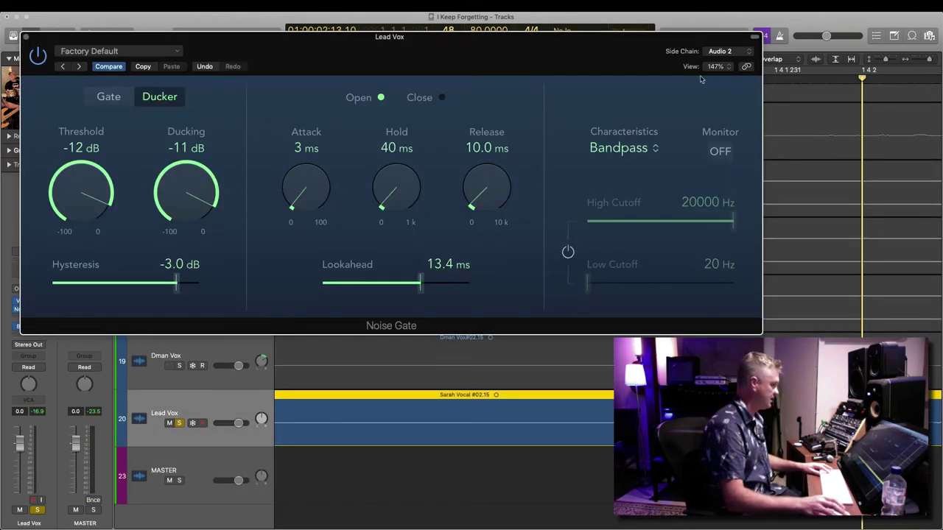
left_click(726, 50)
mouse_move(725, 67)
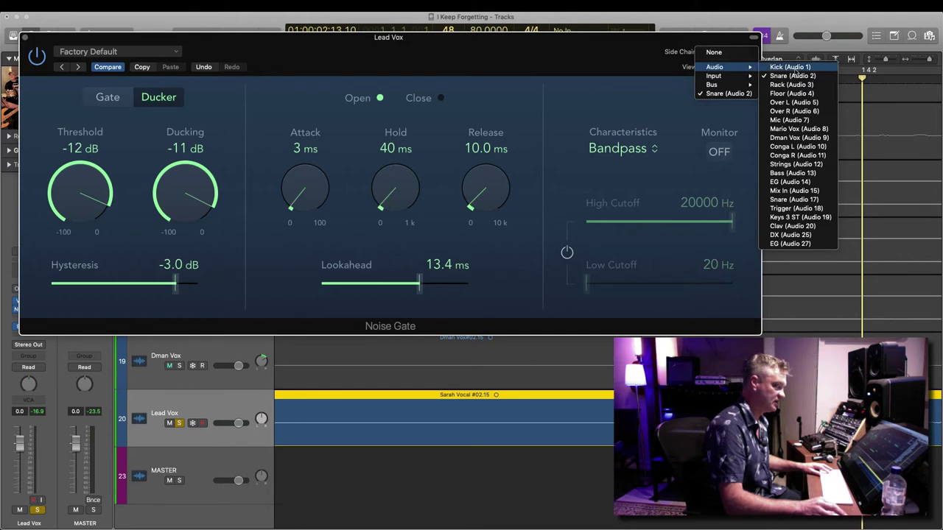
left_click(807, 208)
Step: During playback, set the Noise Gate's hold to 60 ms and its release to 12 ms
key("space")
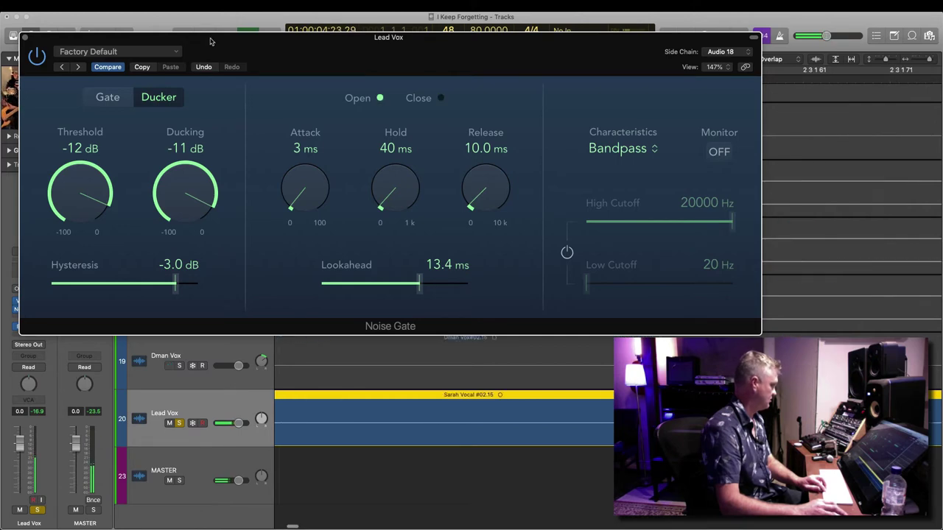
left_click_drag(210, 41, 273, 272)
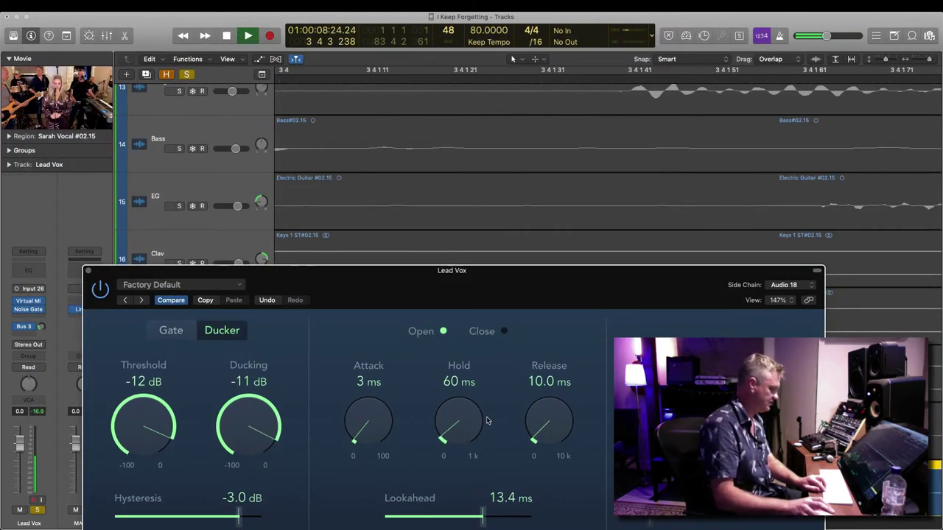
left_click_drag(554, 423, 554, 420)
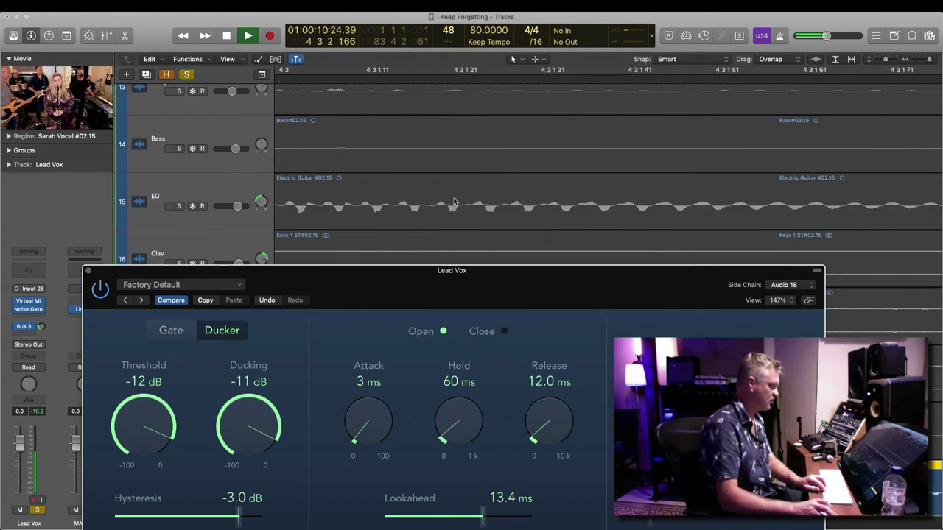
Step: Nudge the snare region on the Trigger track a few small steps earlier while the song plays
scroll(430, 150, "up", 6)
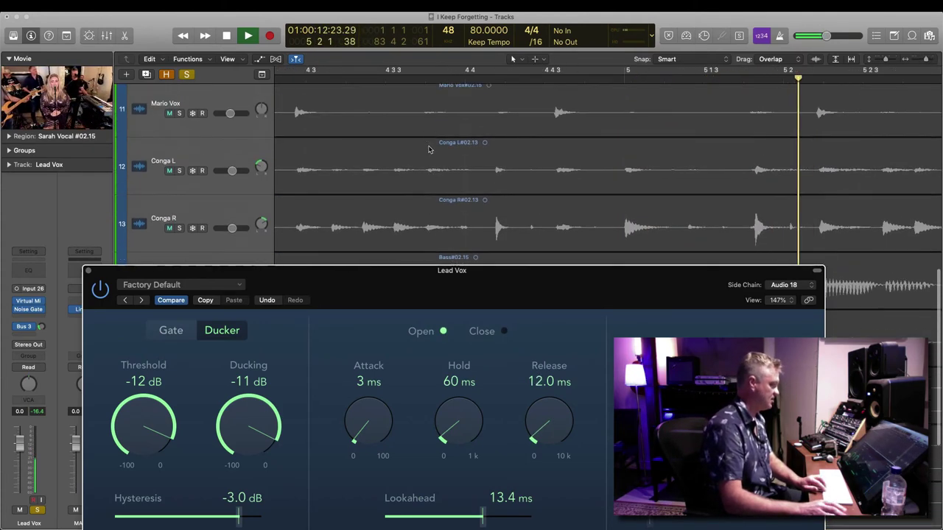
scroll(430, 150, "up", 3)
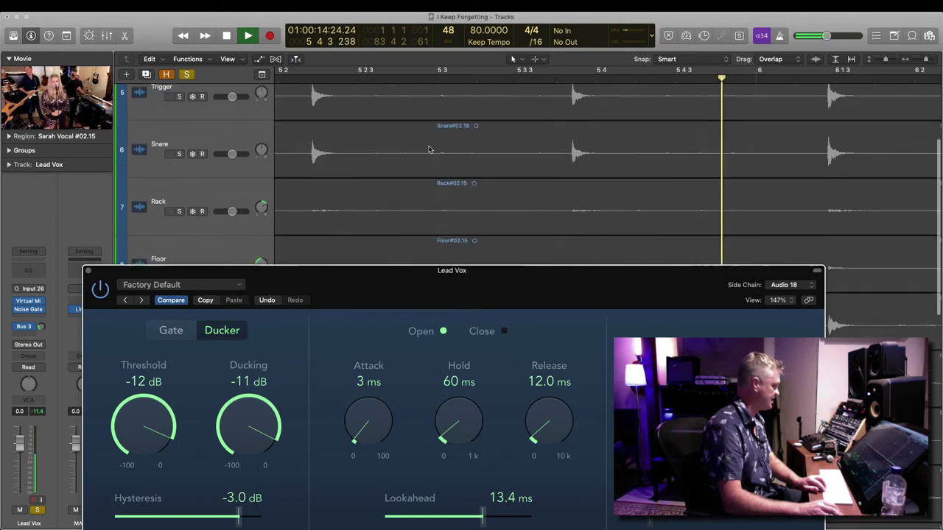
left_click(430, 150)
key("super+Right")
key("super+Right")
key("super+Right")
key("super+Right")
key("super+Right")
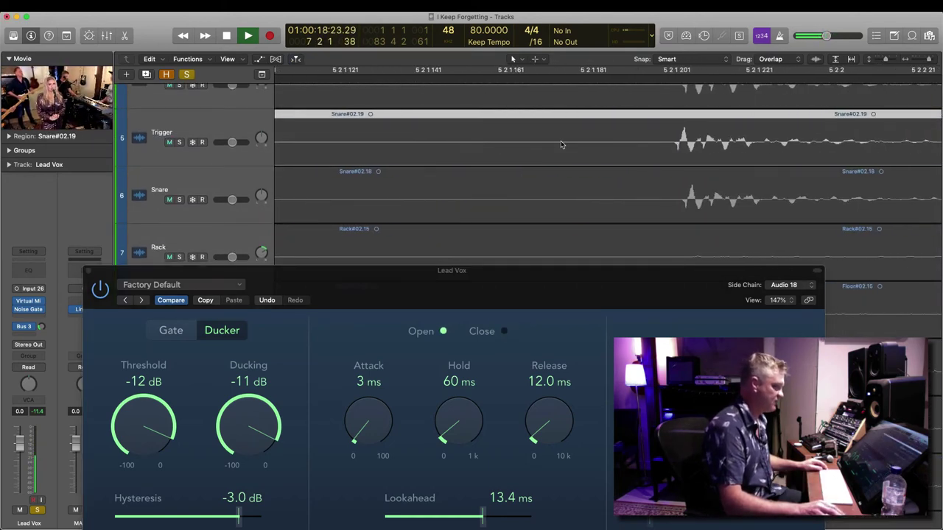
key("alt+Left")
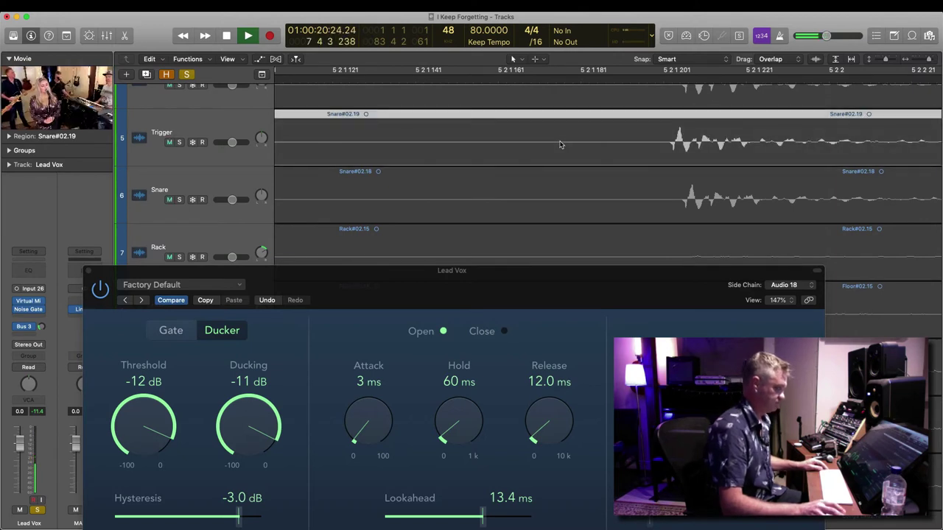
key("alt+Left")
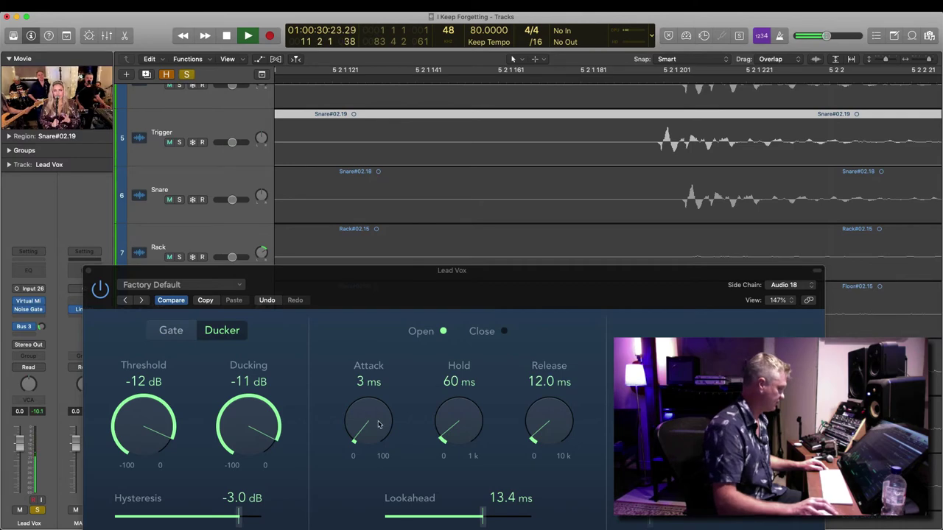
Step: Reduce the Noise Gate's attack to 1 ms, stop playback and close the plug-in window
left_click_drag(379, 425, 371, 431)
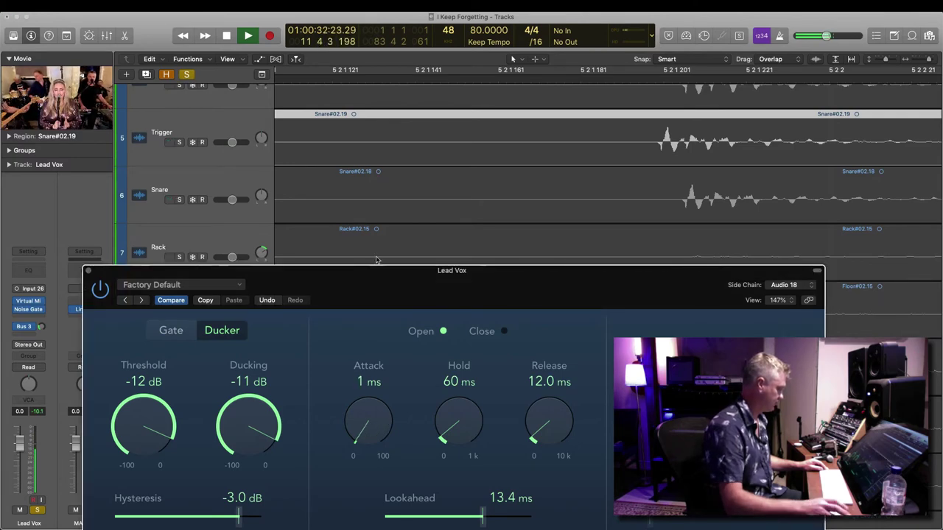
left_click_drag(372, 278, 360, 61)
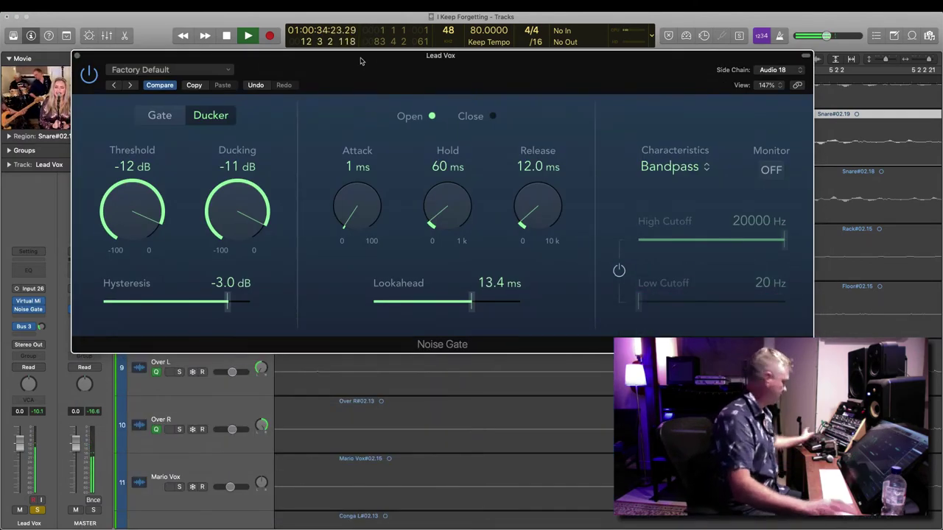
key("space")
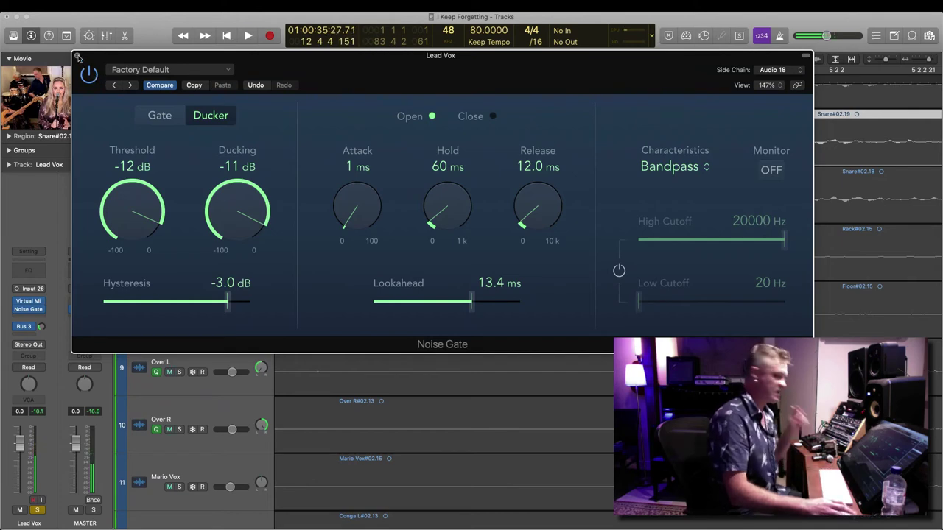
left_click(78, 58)
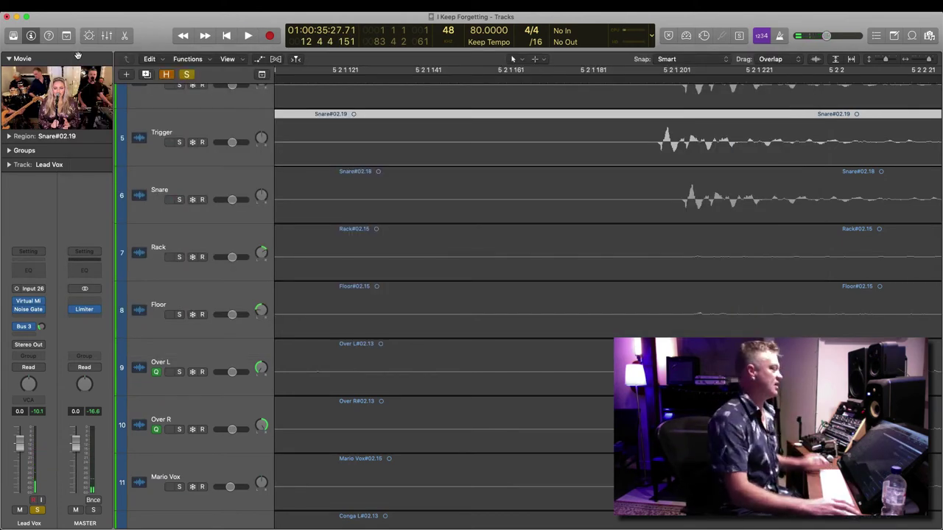
Step: Play back the soloed Lead Vox track briefly to check the ducked snare bleed
scroll(519, 203, "down", 10)
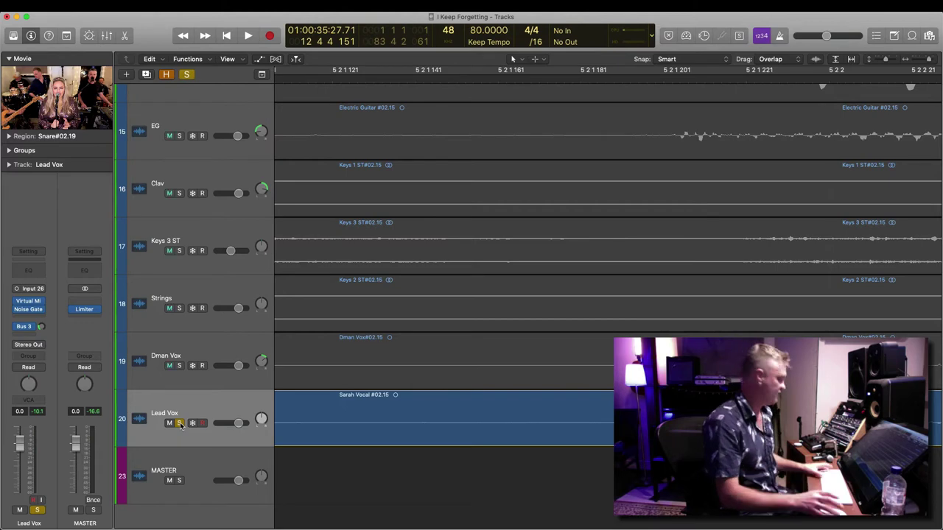
key("space")
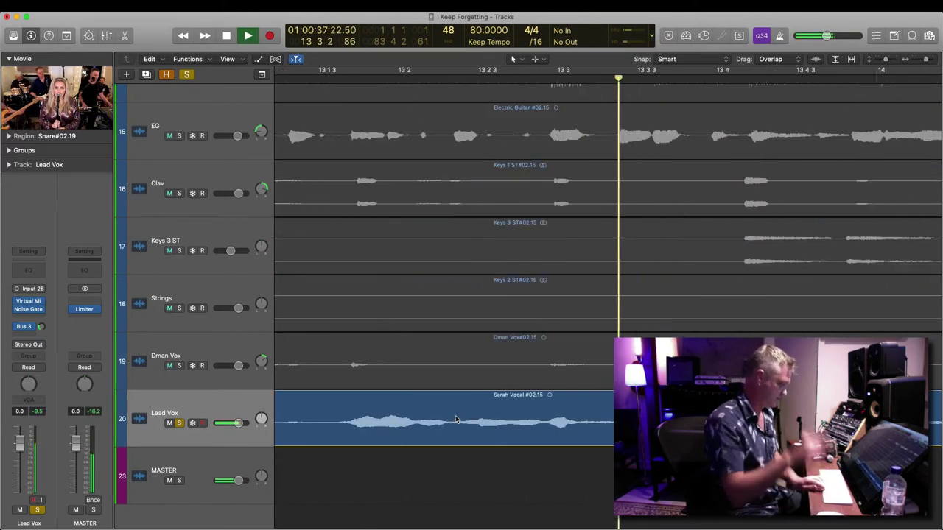
key("super+Left")
key("space")
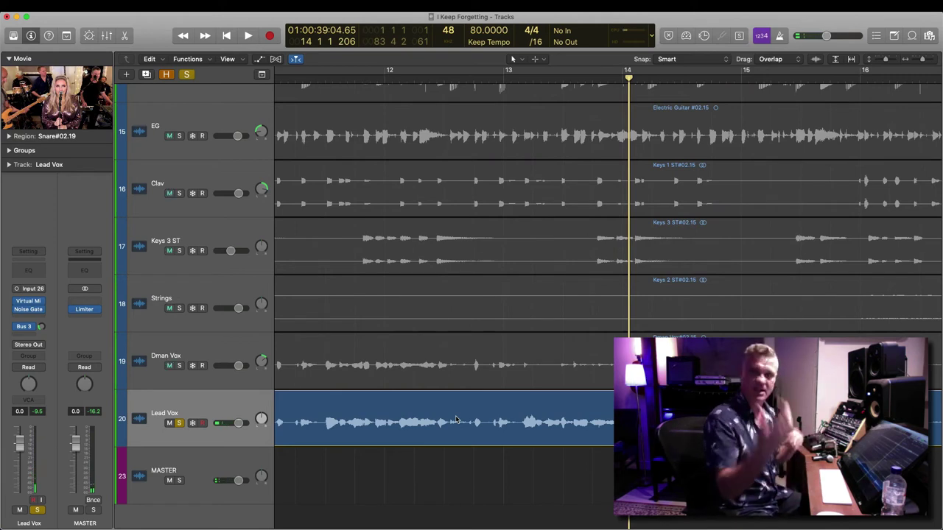
Step: While playing the soloed Lead Vox, adjust the FG-N EQ bands in its Virtual Mix Rack and switch the virtual channel to Brit N
key("space")
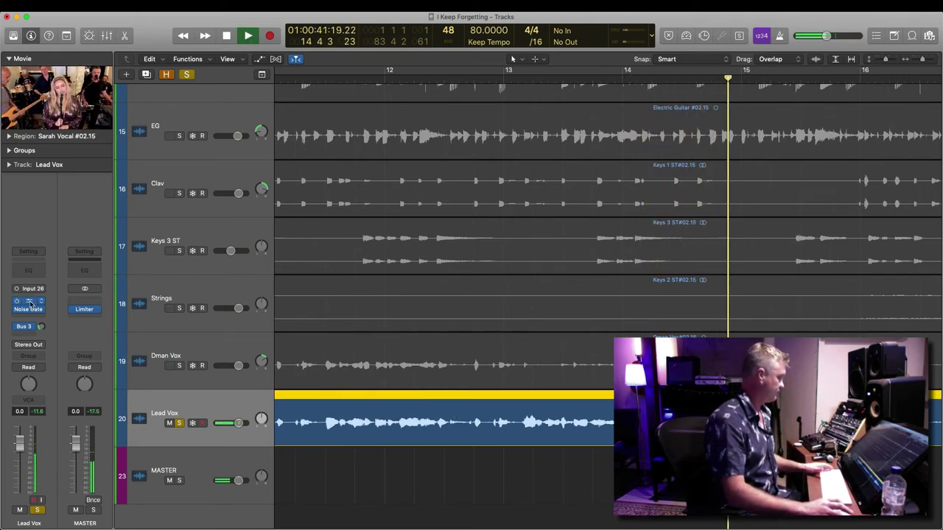
key("space")
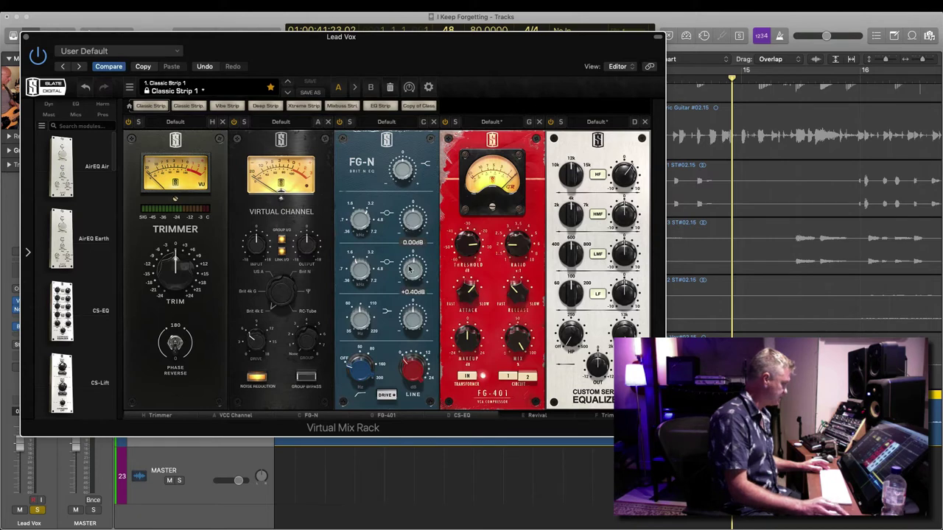
key("space")
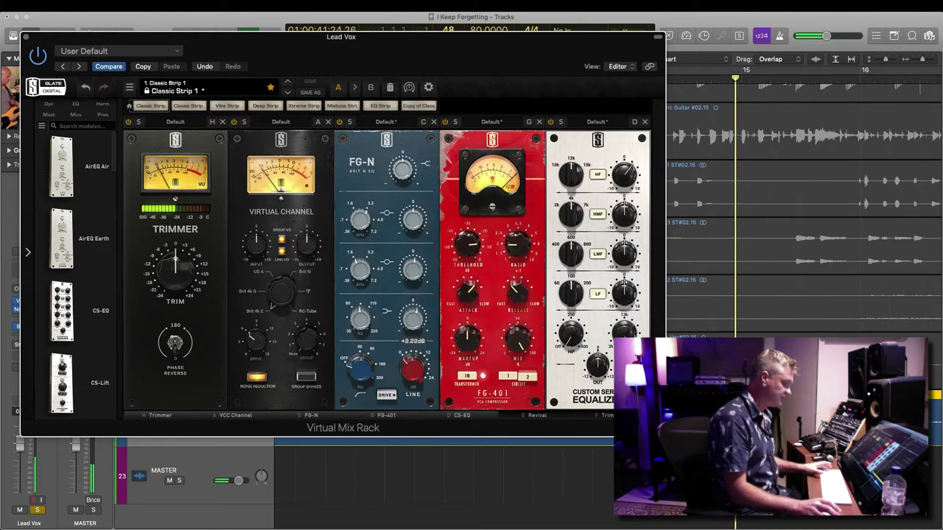
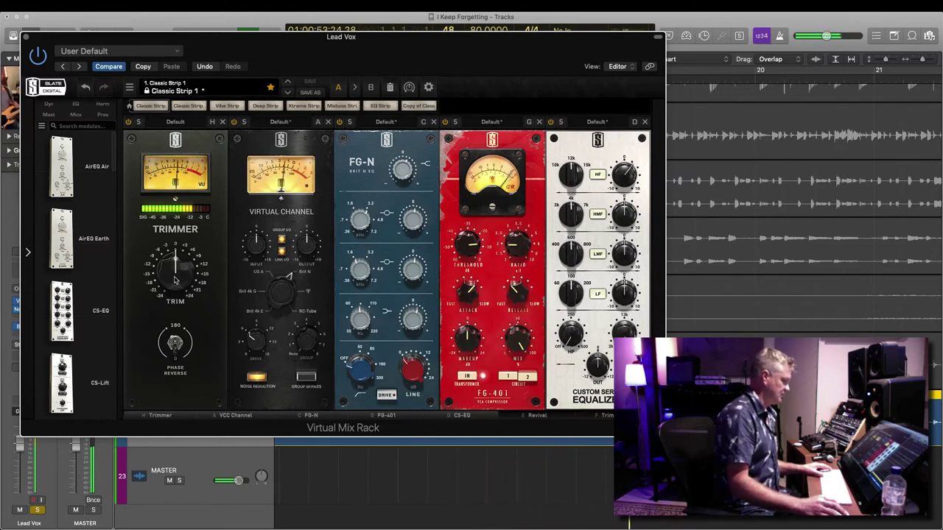
Step: Set the Virtual Mix Rack's first trimmer to about -1.8 dB and its last trimmer to about +4.2 dB on Lead Vox
left_click_drag(175, 280, 177, 285)
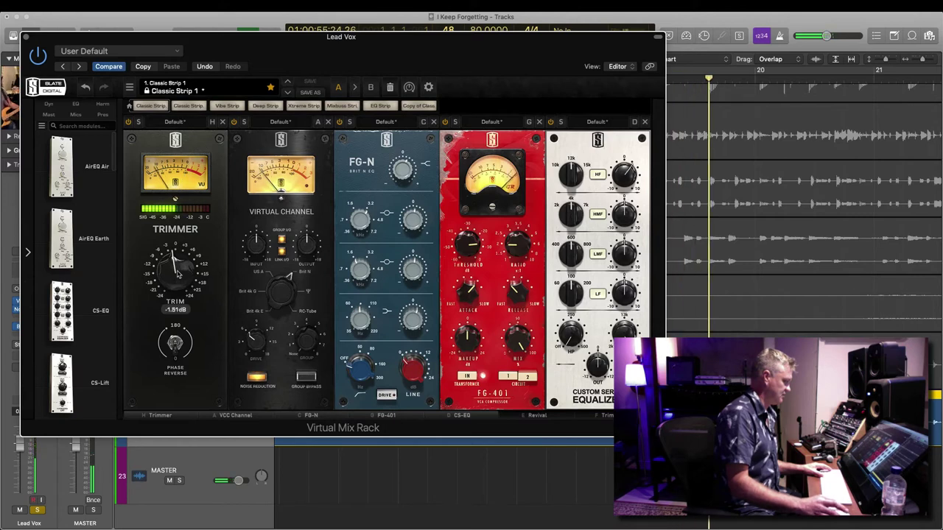
scroll(516, 271, "right", 5)
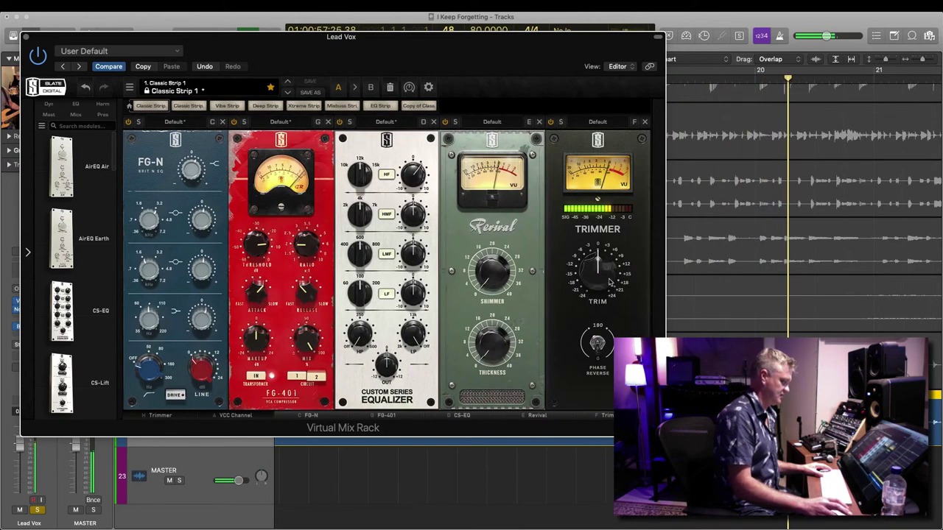
left_click_drag(595, 269, 596, 264)
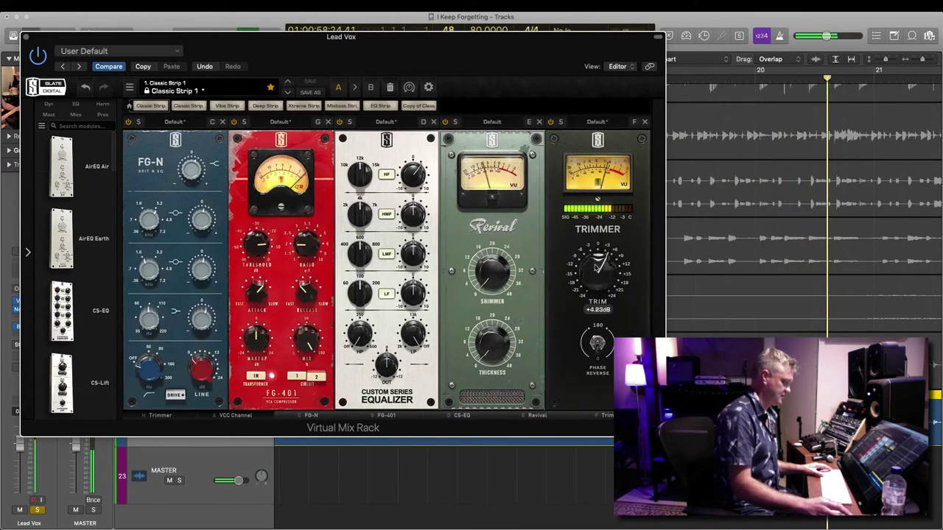
Step: Remove the Revival module from the Lead Vox rack, close the plug-in window and unsolo Lead Vox
left_click(539, 122)
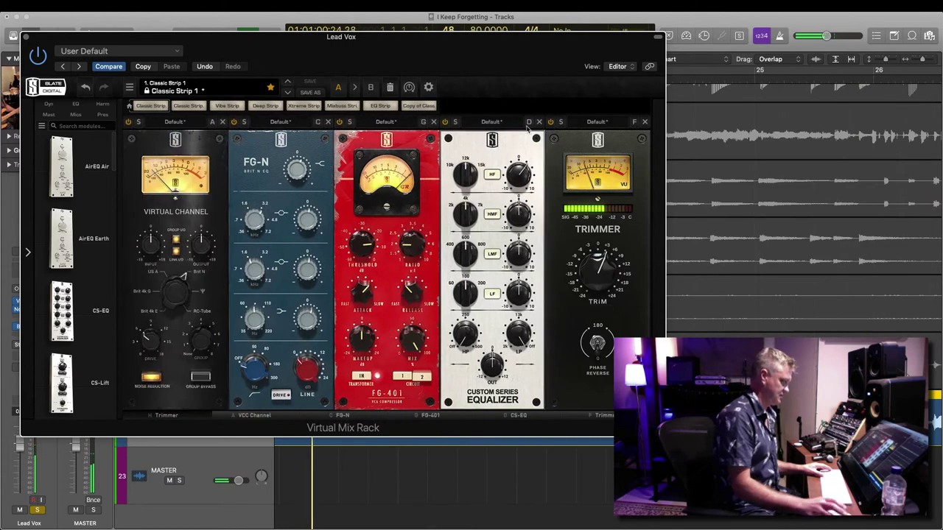
left_click(27, 36)
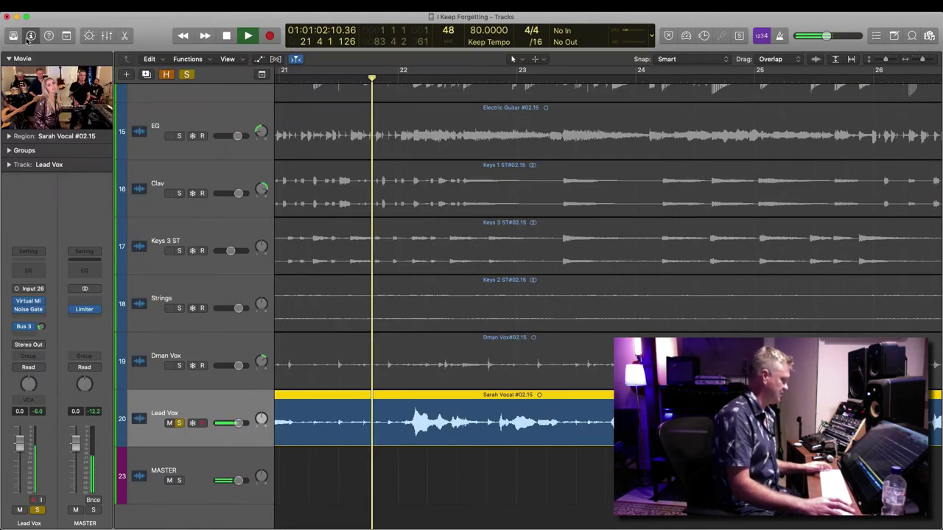
left_click(179, 423)
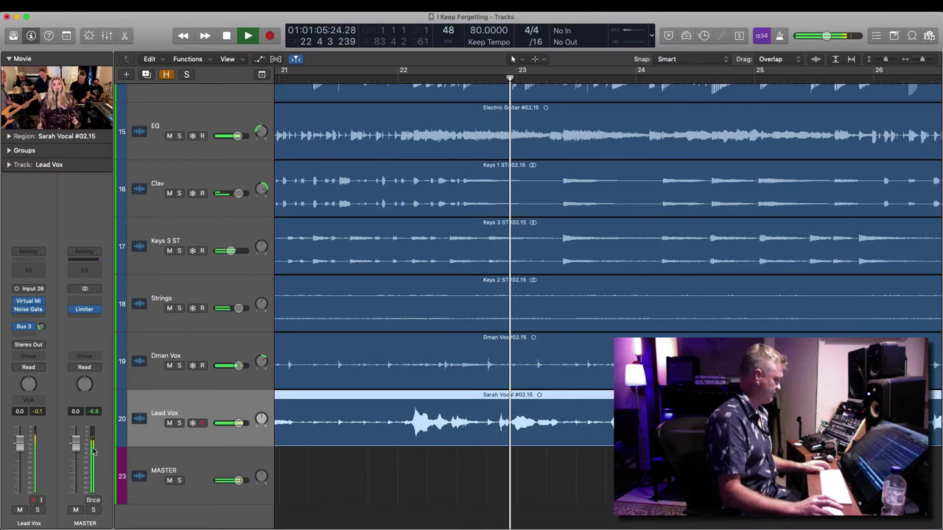
Step: Insert a Limiter after the Noise Gate on Lead Vox, set its gain to +3.0 dB and close its window
left_click(35, 327)
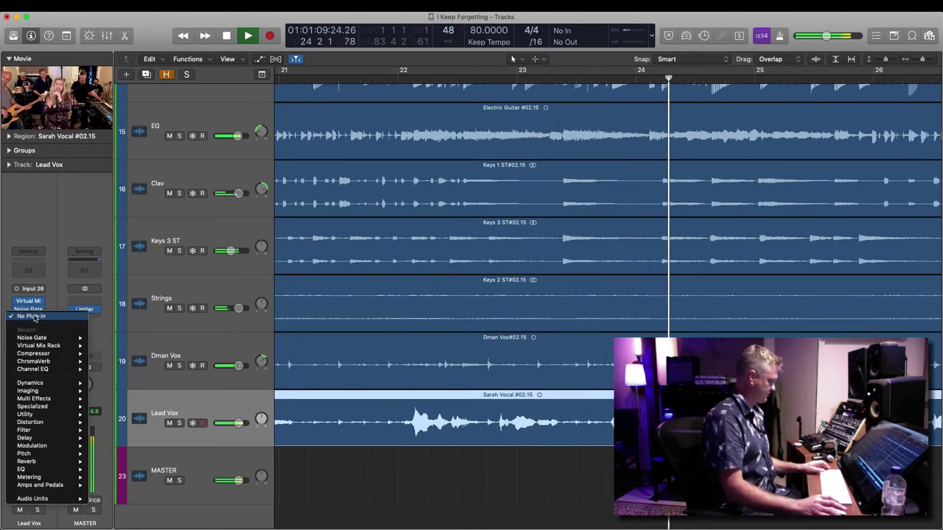
mouse_move(66, 383)
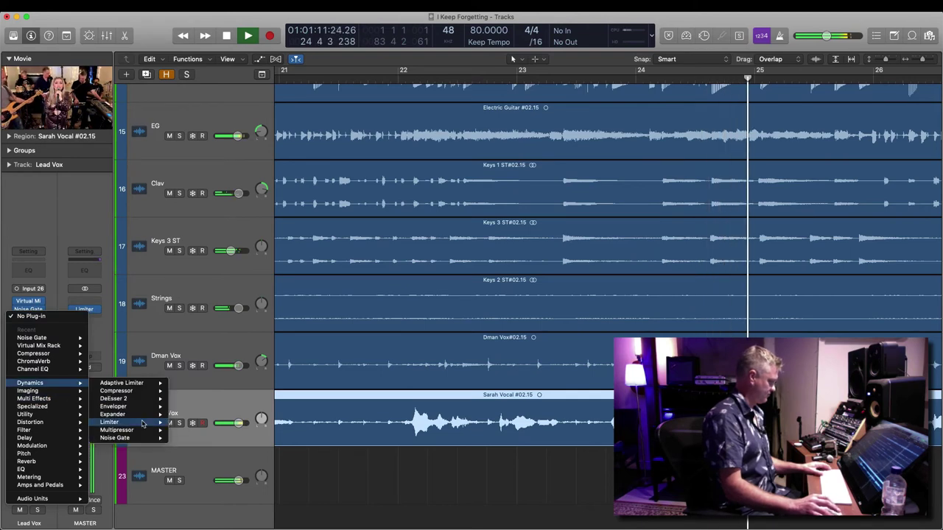
mouse_move(133, 422)
left_click(188, 422)
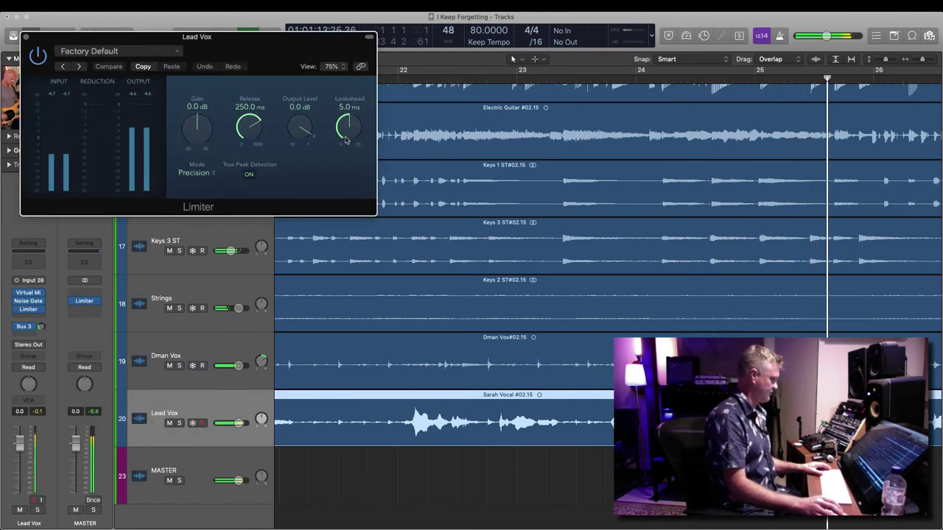
left_click_drag(197, 137, 198, 129)
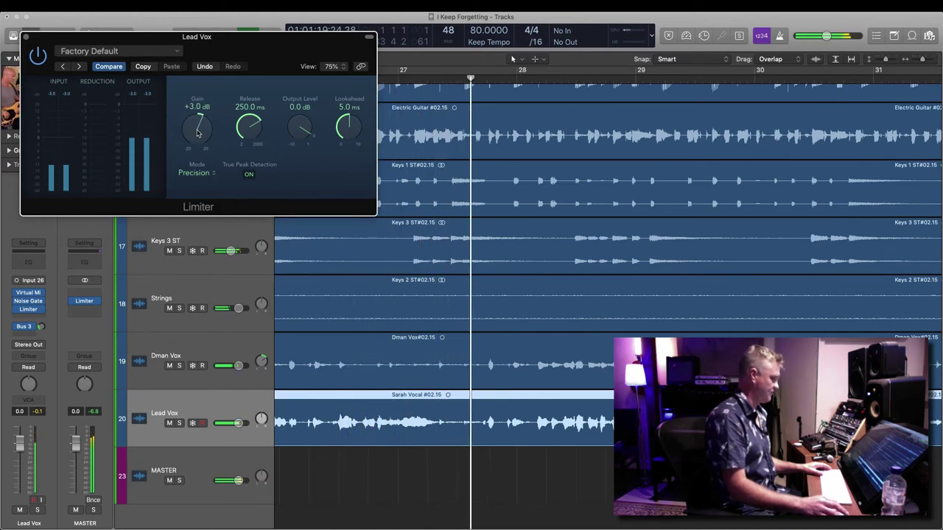
key("super+w")
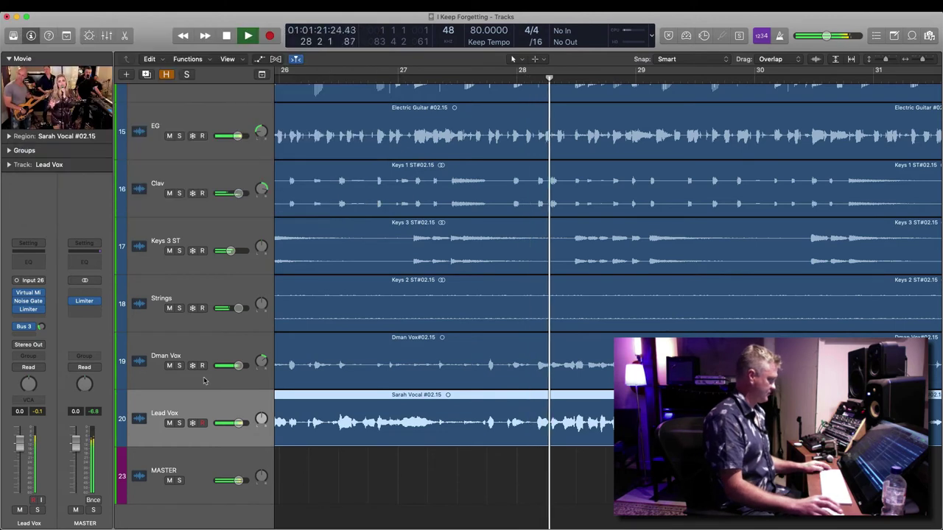
Step: Mute Dman Vox and briefly mute Lead Vox to compare the vocals within the full mix, and stop playback
left_click(168, 366)
left_click(169, 423)
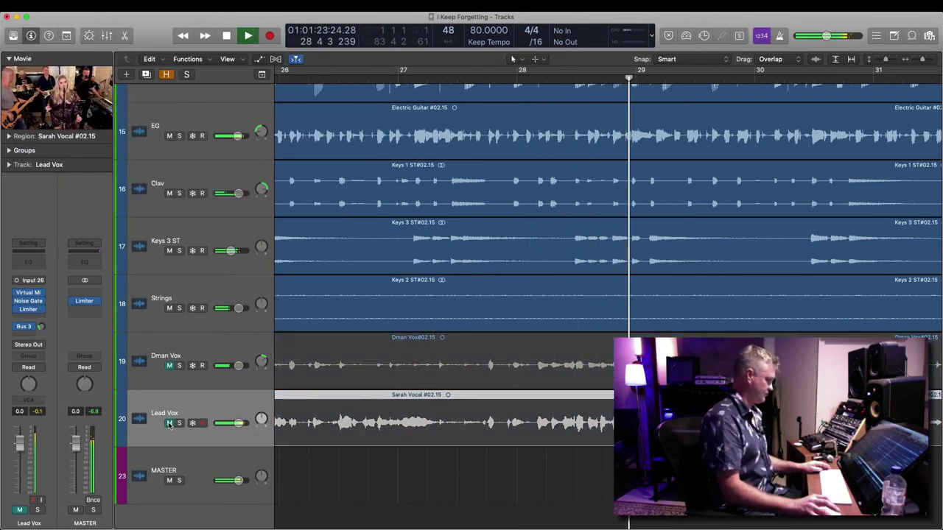
left_click(170, 423)
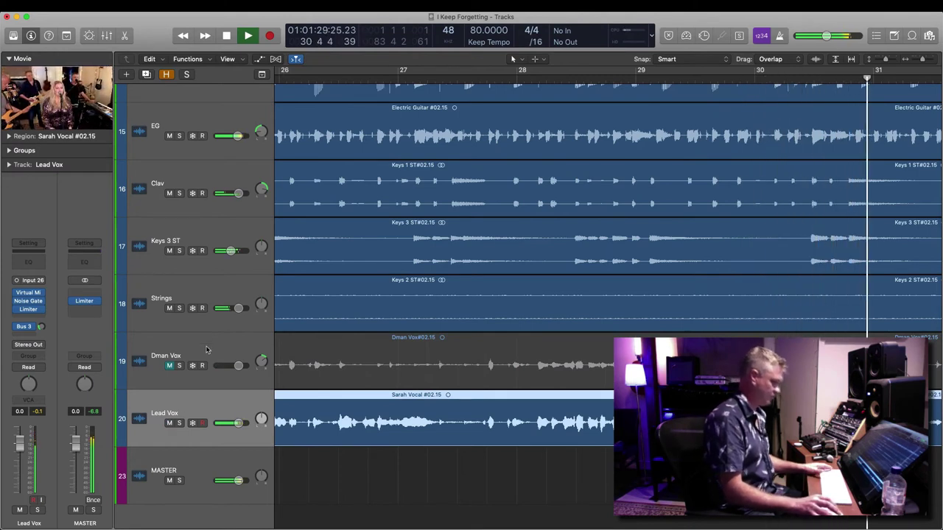
key("space")
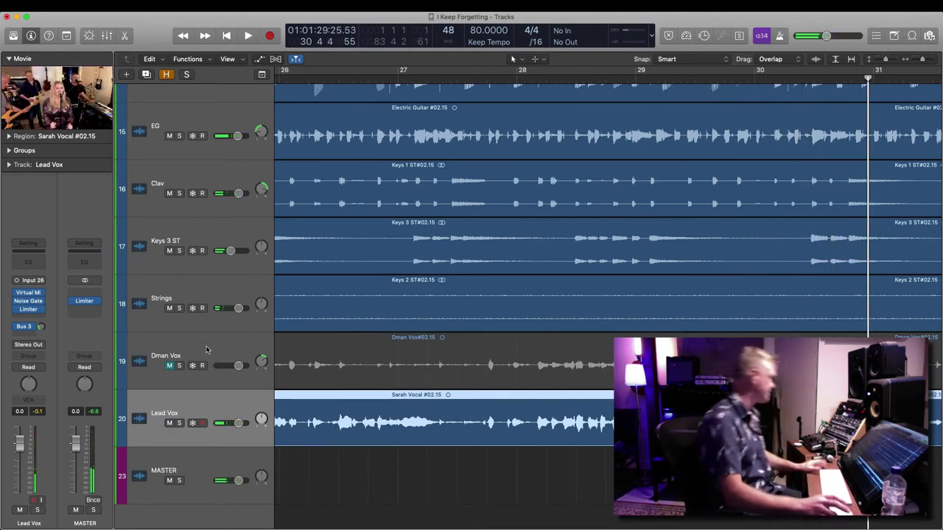
Step: Reopen the Lead Vox Virtual Mix Rack and add an FG-Bomber between the FG-401 and the Custom Series Equalizer, with intensity at 13.8%
left_click(206, 351)
left_click(229, 412)
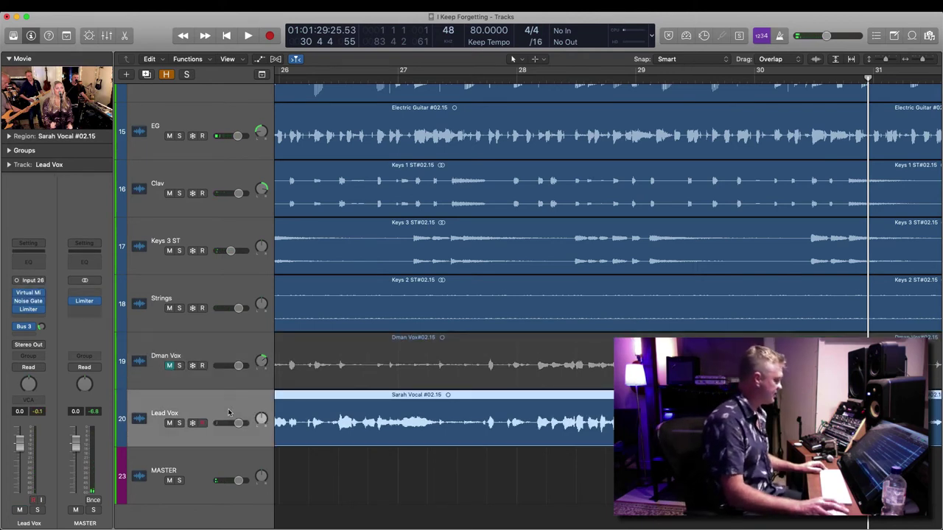
left_click(42, 328)
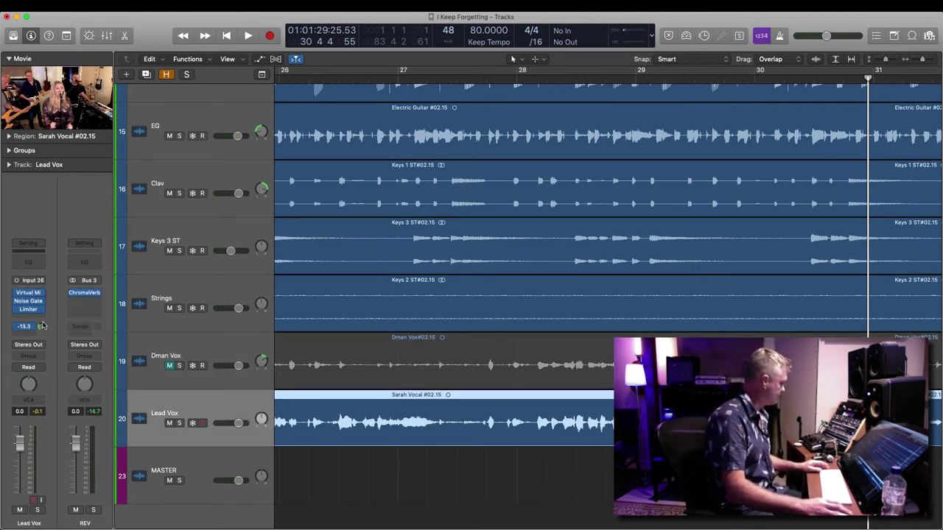
left_click(29, 293)
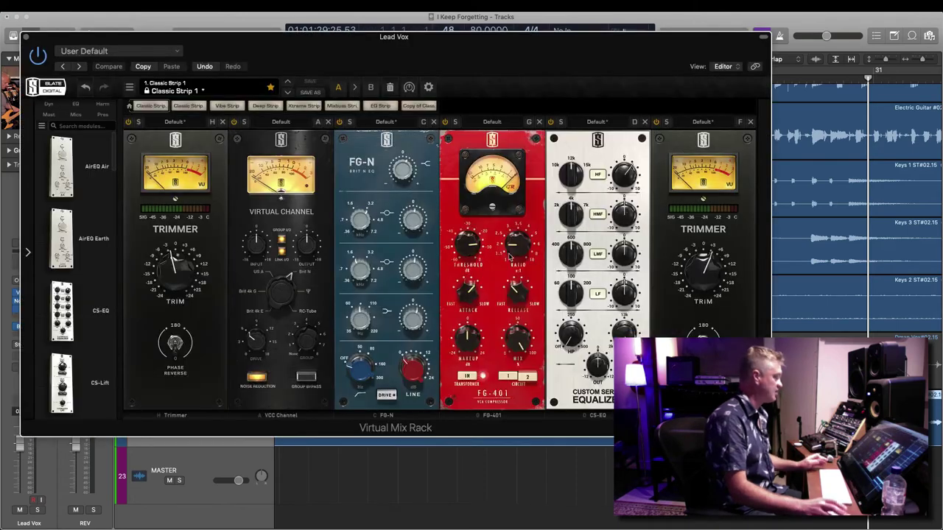
scroll(90, 301, "down", 8)
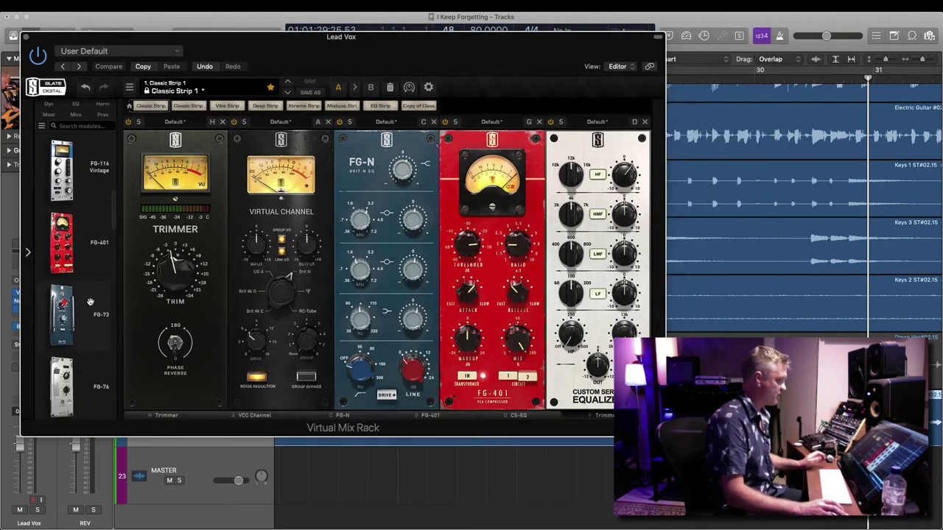
scroll(89, 302, "down", 3)
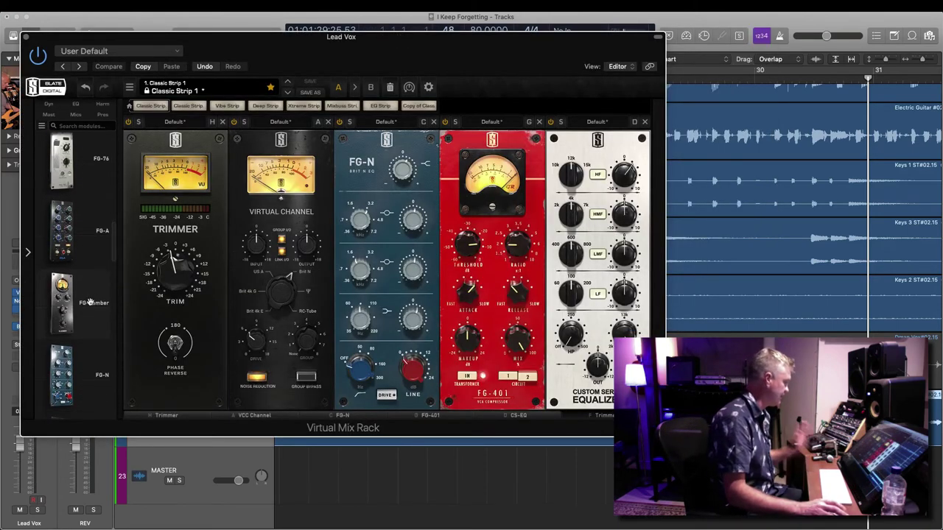
left_click_drag(68, 314, 545, 297)
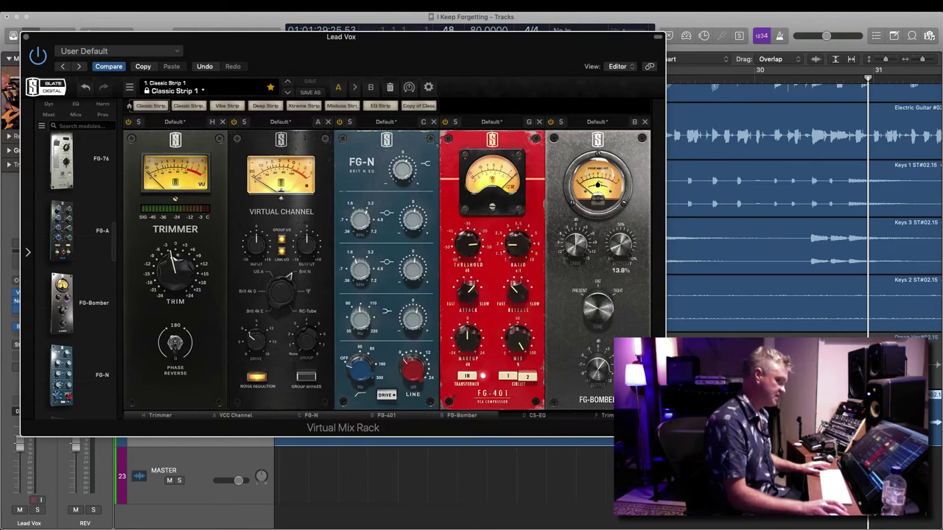
Step: Replay the mix while adjusting the FG-Bomber's output and boosting the FG-N's upper mid band by about 1.4 dB, then close the rack
key("super+w")
key("comma")
key("comma")
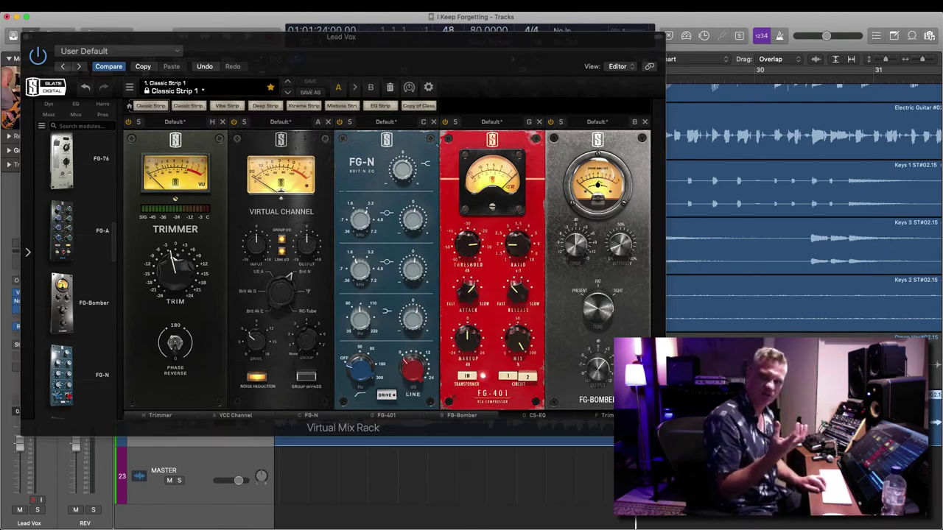
key("space")
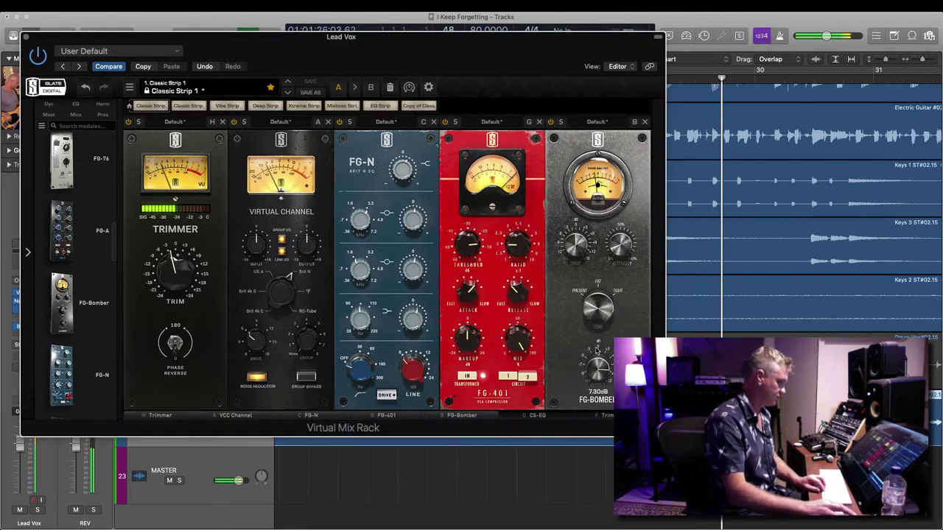
left_click_drag(591, 368, 592, 366)
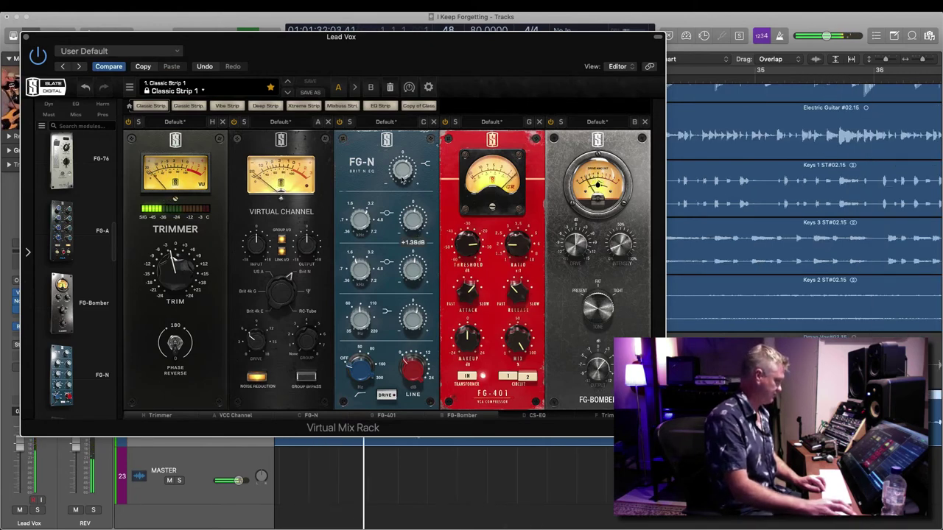
left_click(25, 36)
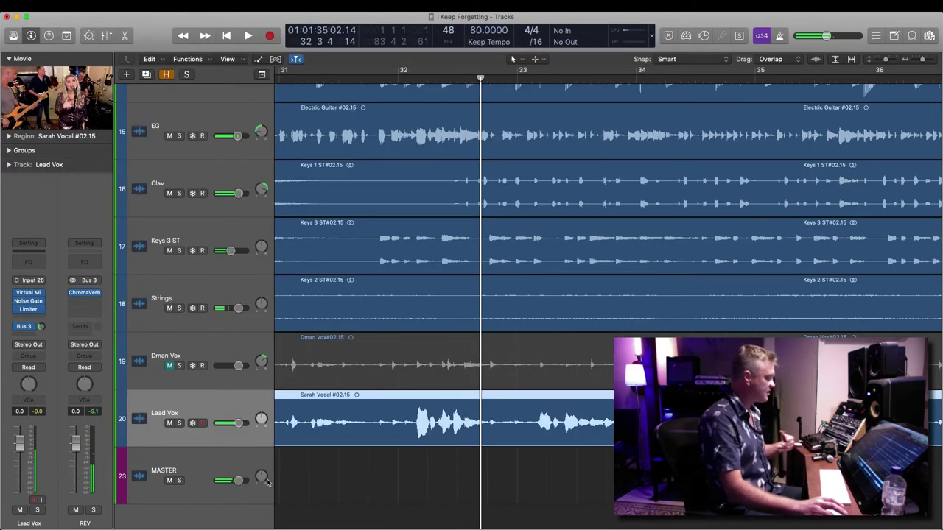
Step: Select and unmute the Dman Vox track, and check its Bus 3 reverb send
left_click(212, 465)
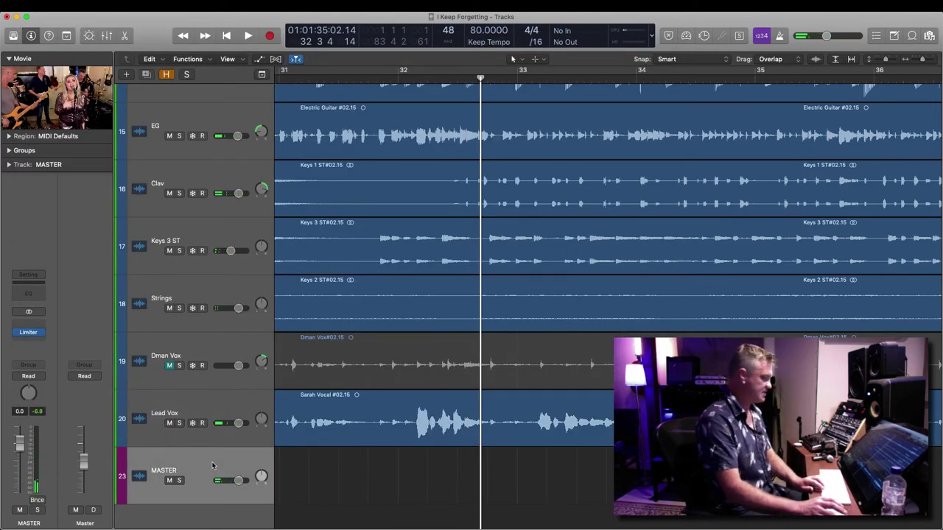
key("super+Left")
key("super+Left")
key("super+Left")
left_click(173, 358)
left_click(168, 367)
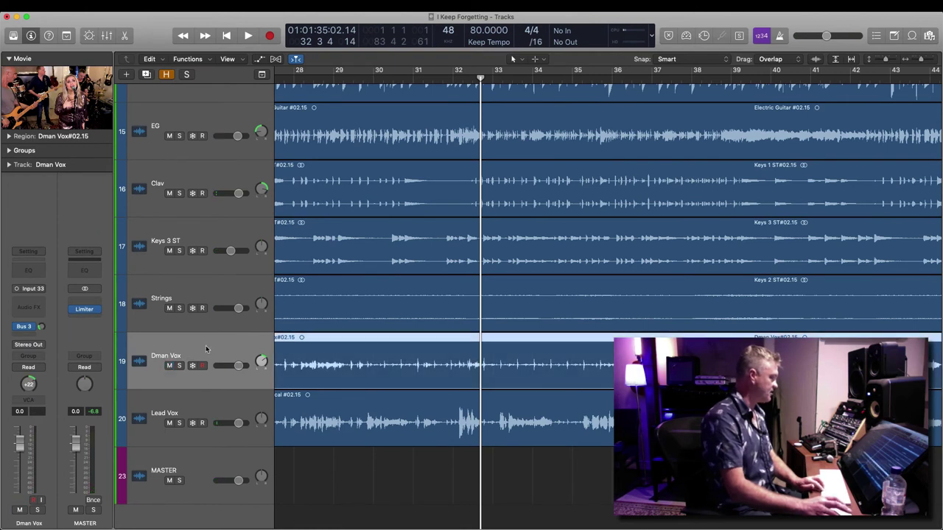
left_click(42, 328)
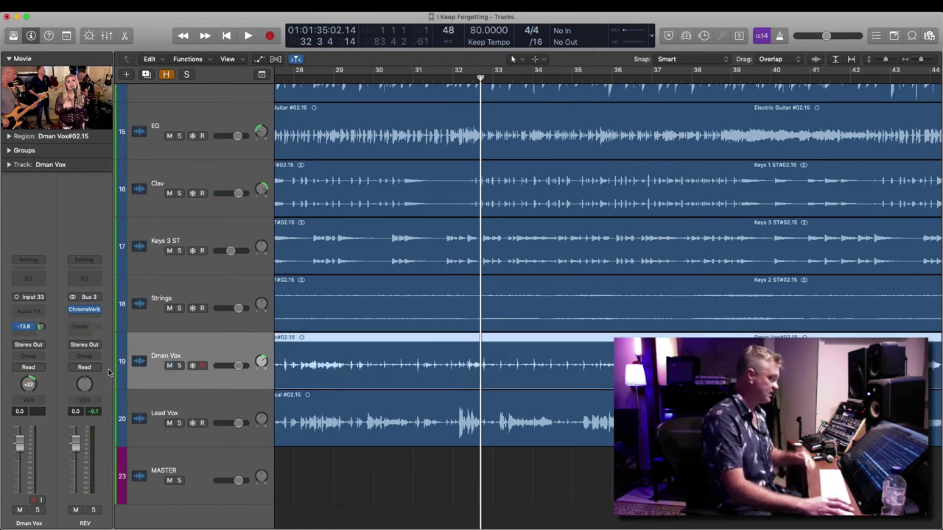
Step: Insert a Virtual Mix Rack before the Limiter on the MASTER track and load the D Master channel preset
left_click(213, 470)
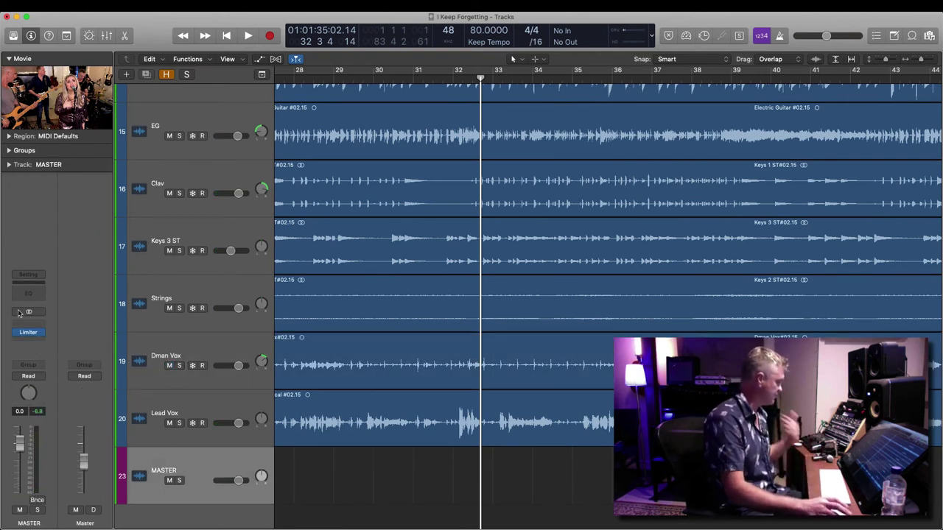
left_click(42, 326)
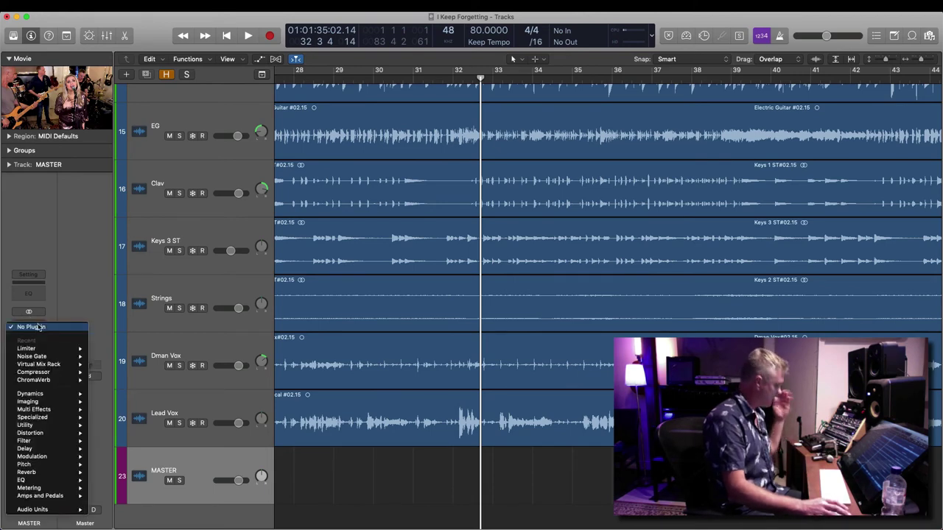
mouse_move(59, 369)
left_click(108, 365)
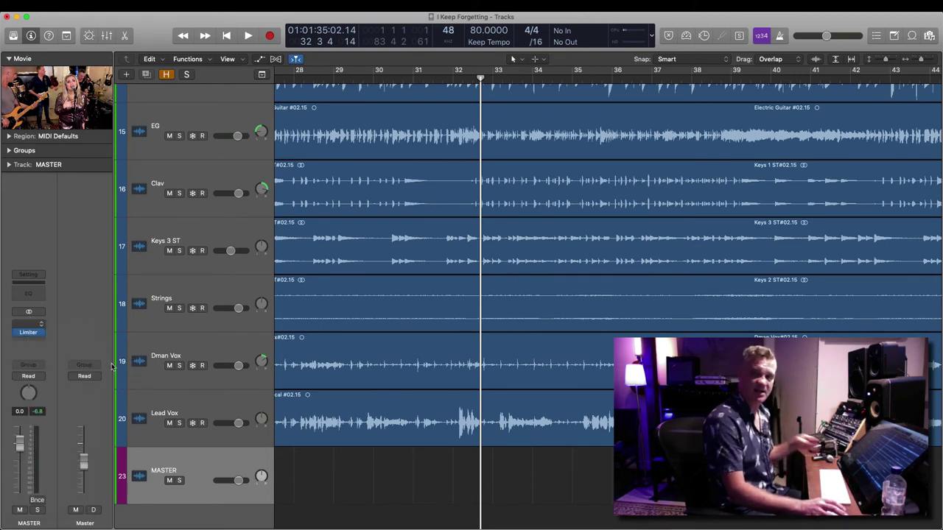
left_click(110, 53)
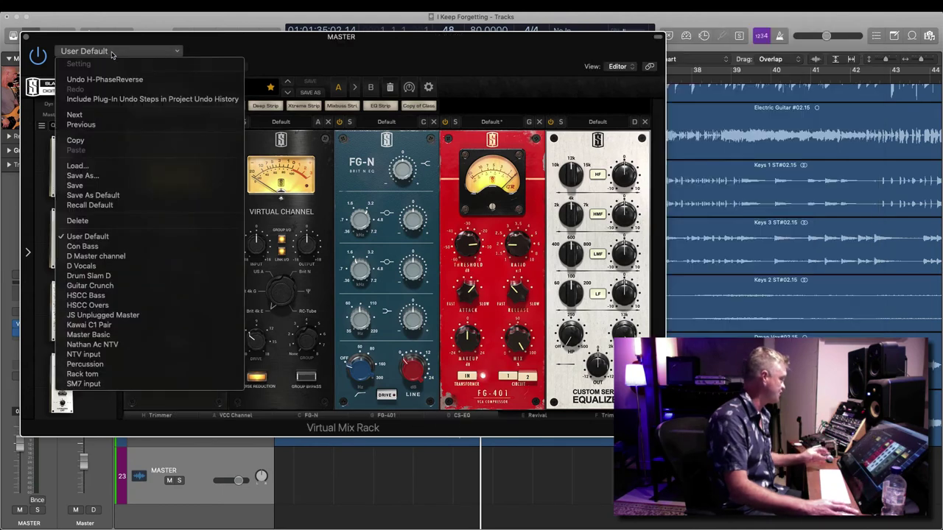
left_click(469, 320)
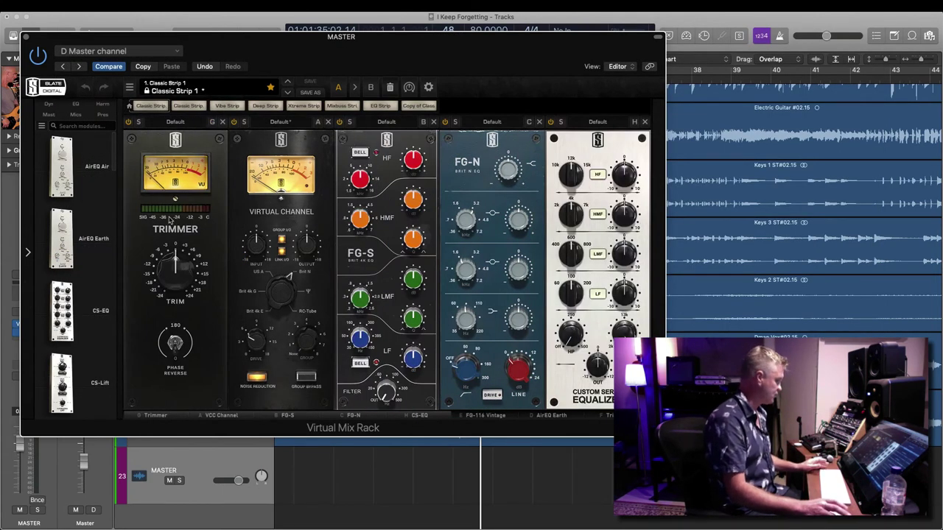
Step: Remove the FG-S equalizer from the master rack and add AirEQ Air between the FG-116 and AirEQ Earth
left_click(434, 122)
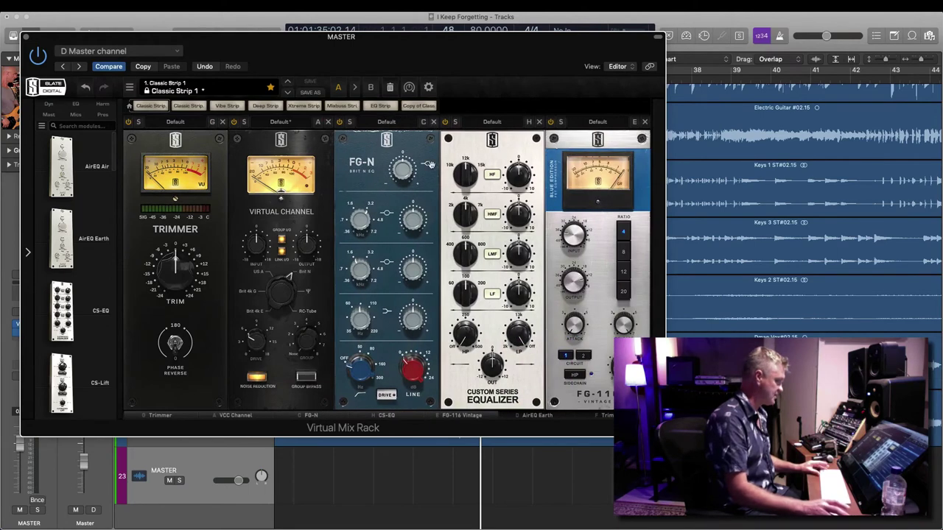
left_click(538, 417)
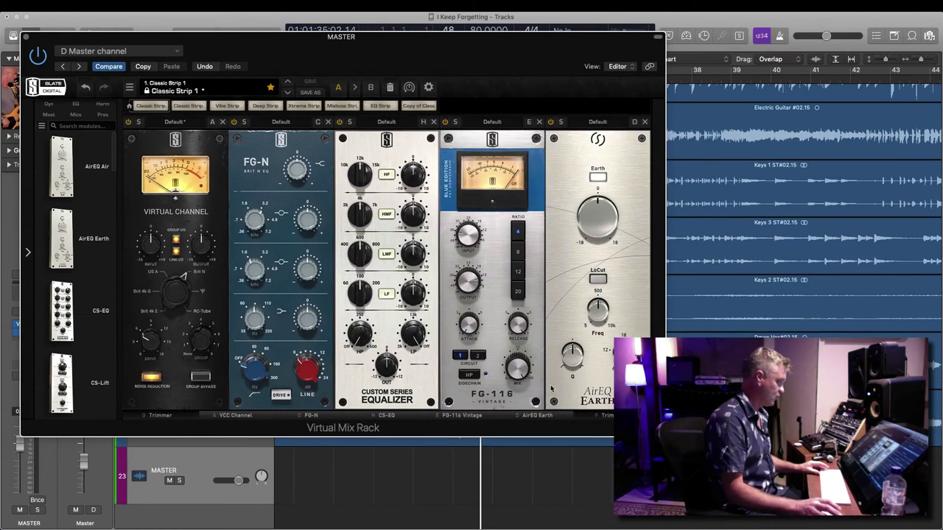
left_click_drag(74, 170, 598, 190)
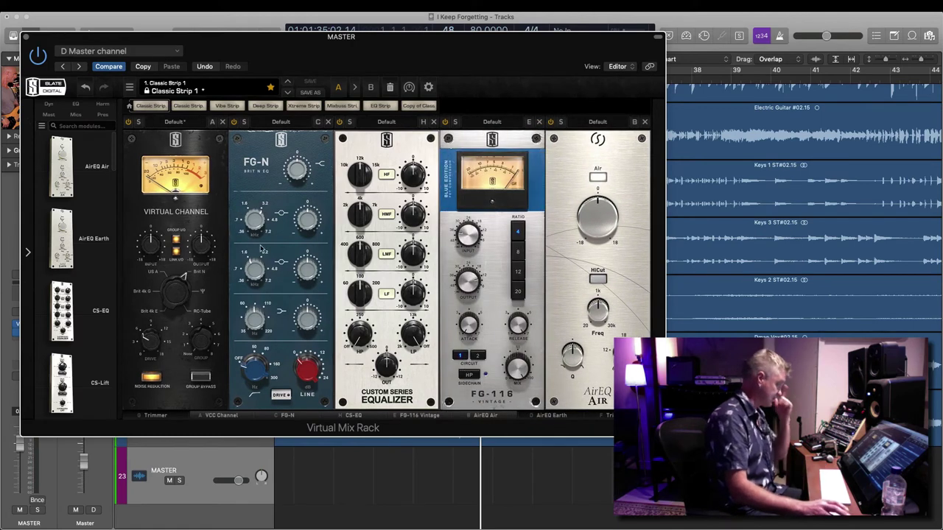
Step: Play the mix from the start and lower the master rack's first Trimmer to -11.3 dB
left_click(168, 416)
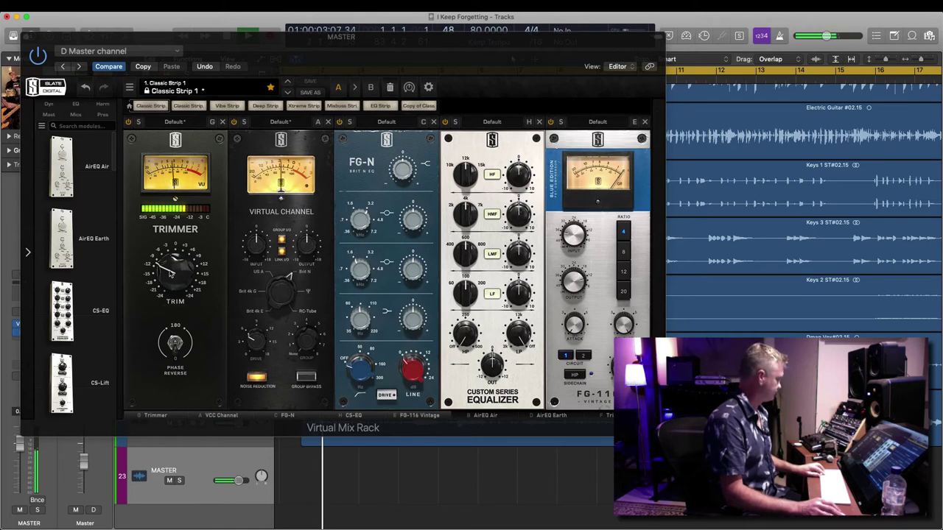
left_click_drag(171, 270, 166, 274)
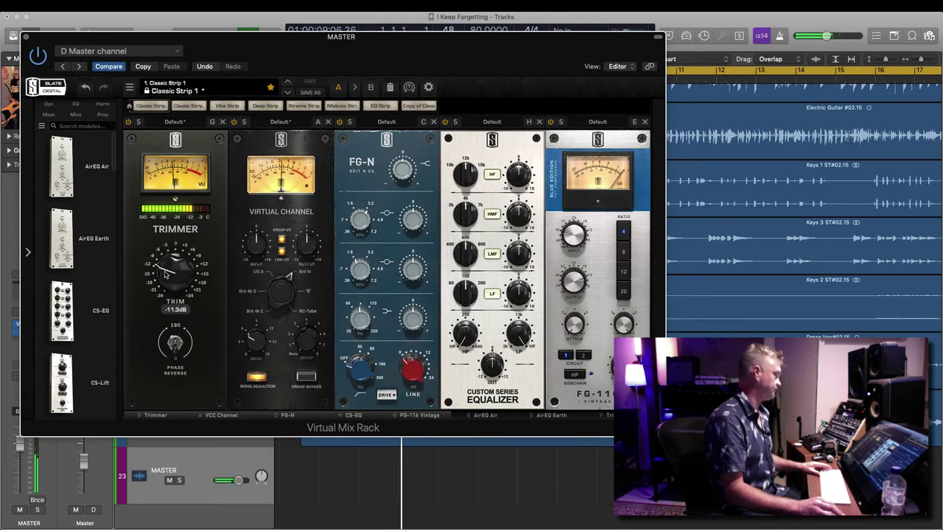
Step: Set the AirEQ Air gain to about 2.2 dB and boost the AirEQ Earth gain by a similar amount
scroll(510, 363, "right", 3)
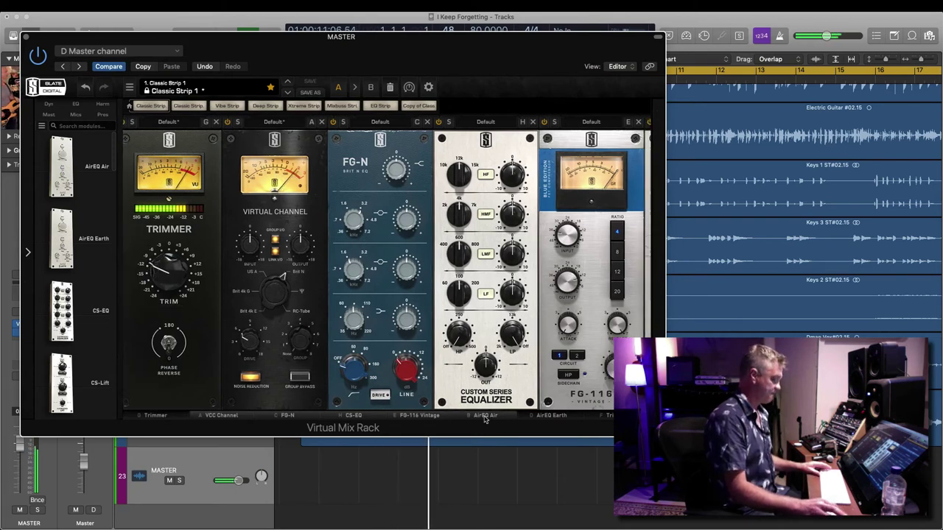
left_click_drag(587, 231, 594, 216)
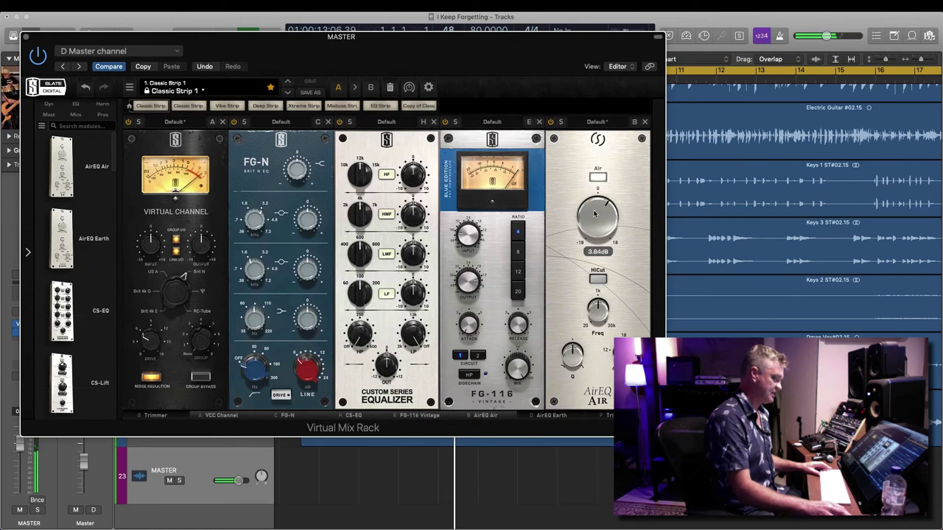
scroll(573, 418, "right", 3)
left_click_drag(490, 213, 487, 221)
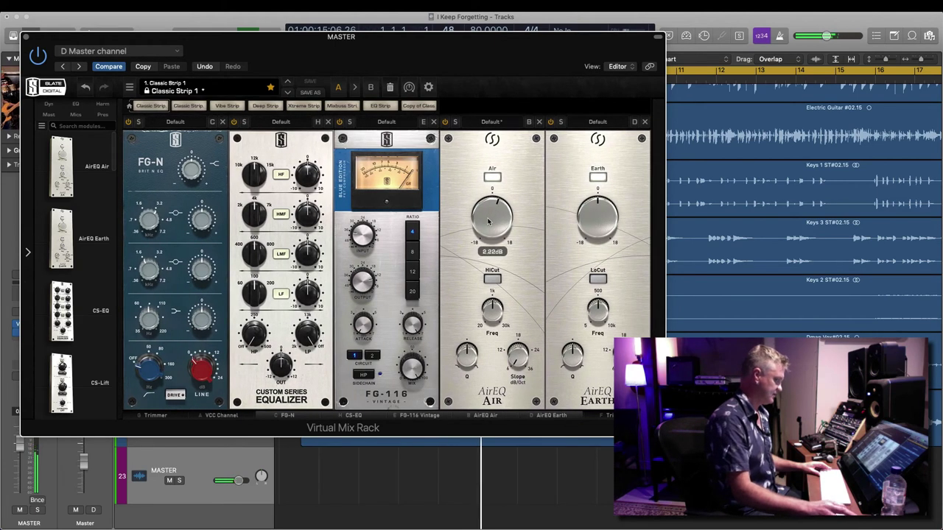
left_click_drag(595, 230, 594, 211)
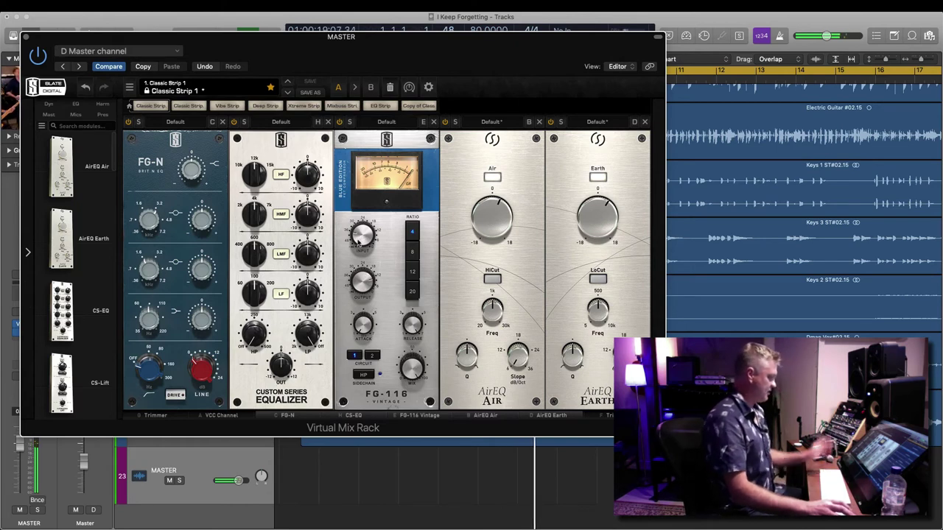
Step: Adjust the FG-116 compressor's input and set the final Trimmer to about +0.7 dB
left_click_drag(358, 241, 359, 231)
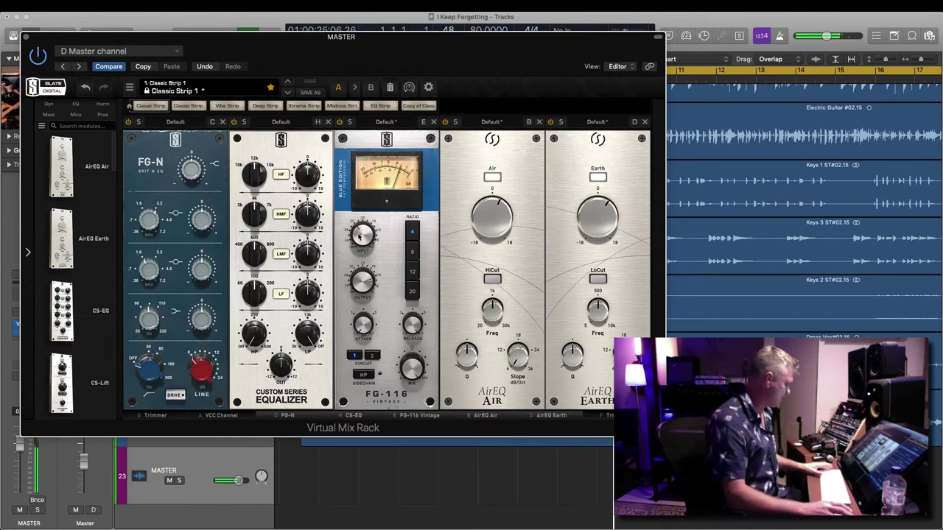
scroll(588, 254, "right", 2)
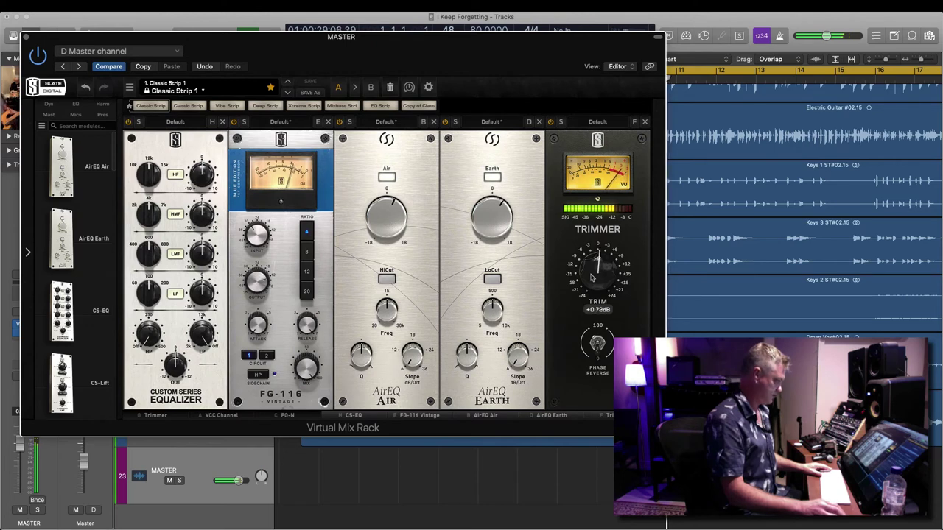
left_click_drag(590, 278, 591, 277)
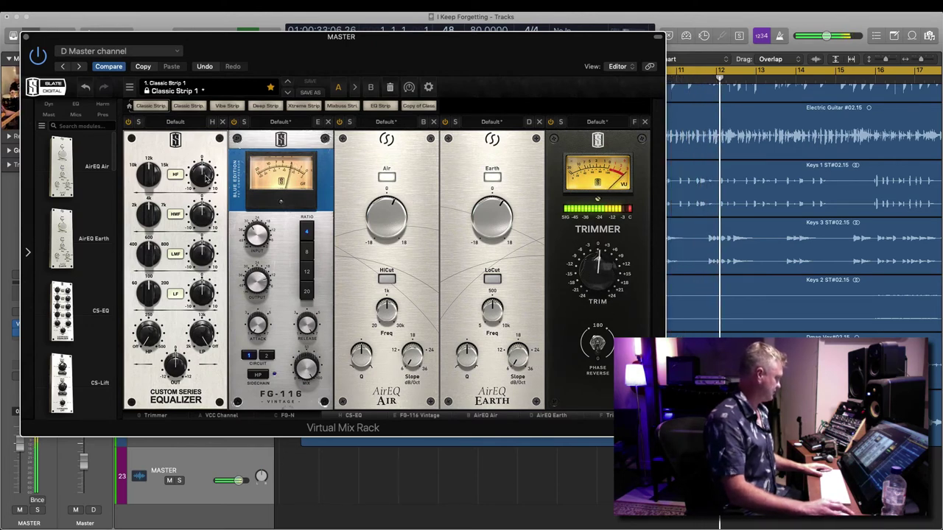
Step: Adjust the Custom Series Equalizer's HF gain and the FG-N's lower mid gain, and close the master rack
left_click_drag(207, 179, 207, 177)
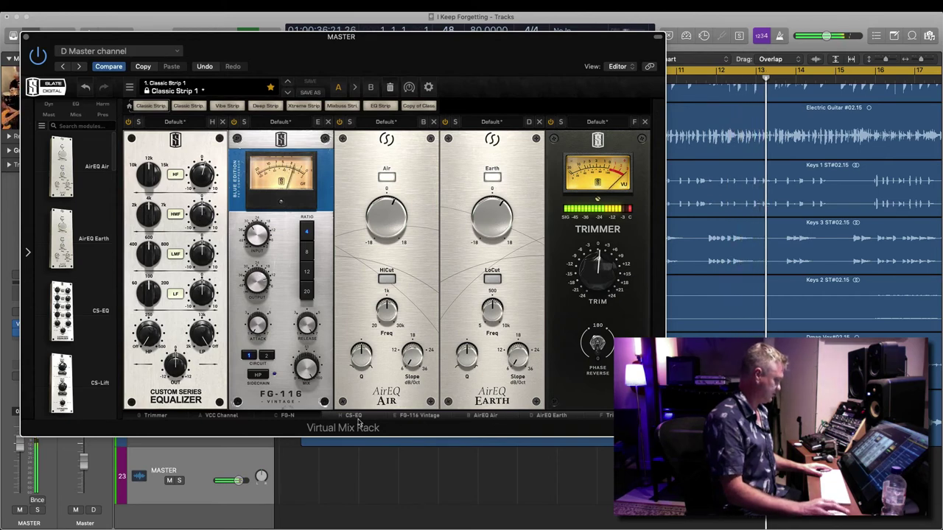
left_click(273, 416)
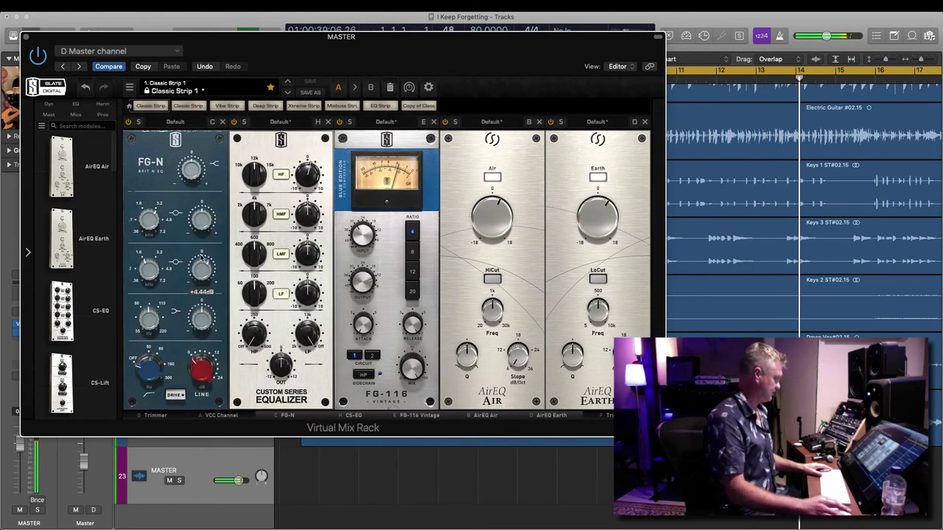
left_click_drag(199, 269, 198, 273)
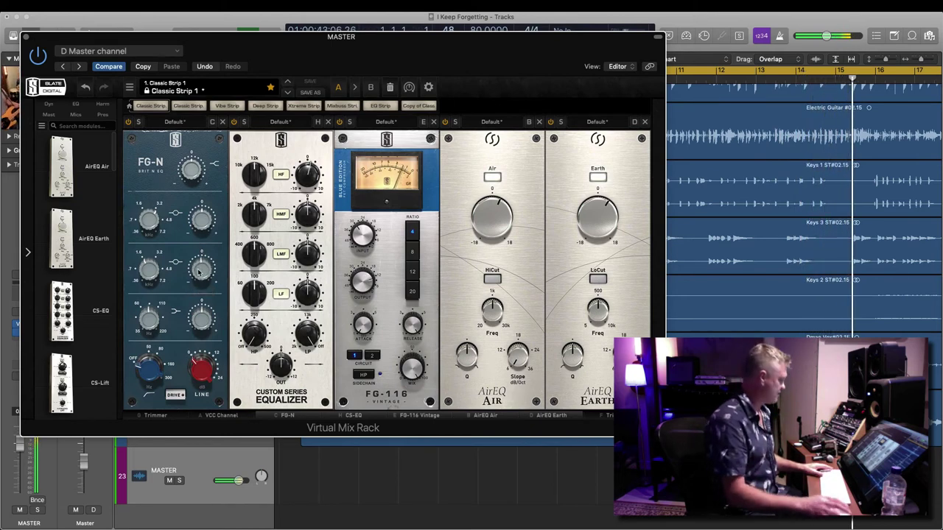
left_click(26, 39)
Step: Stop playback, select the Over R track and open the Virtual Mix Rack on its Overs bus
key("super+Left")
key("super+Left")
key("super+Left")
key("super+Left")
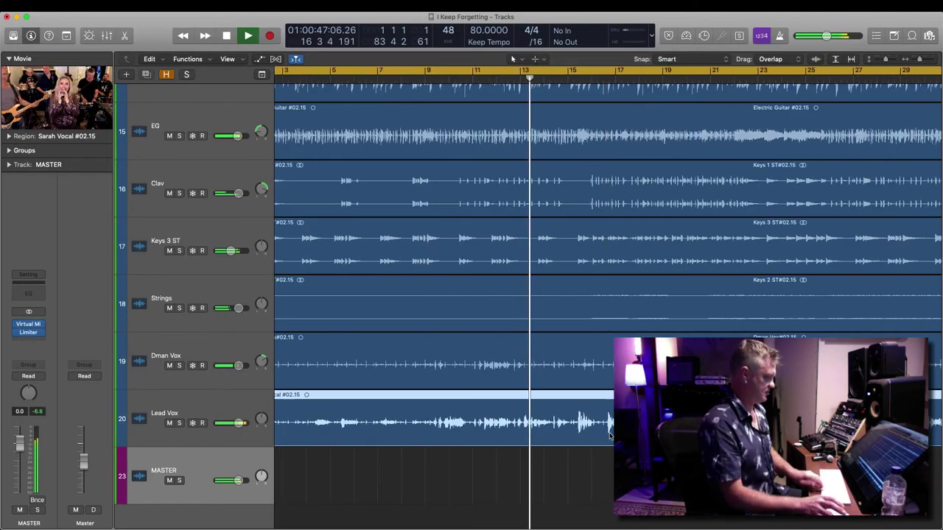
key("super+Up")
key("super+Up")
key("super+Up")
key("super+Up")
key("space")
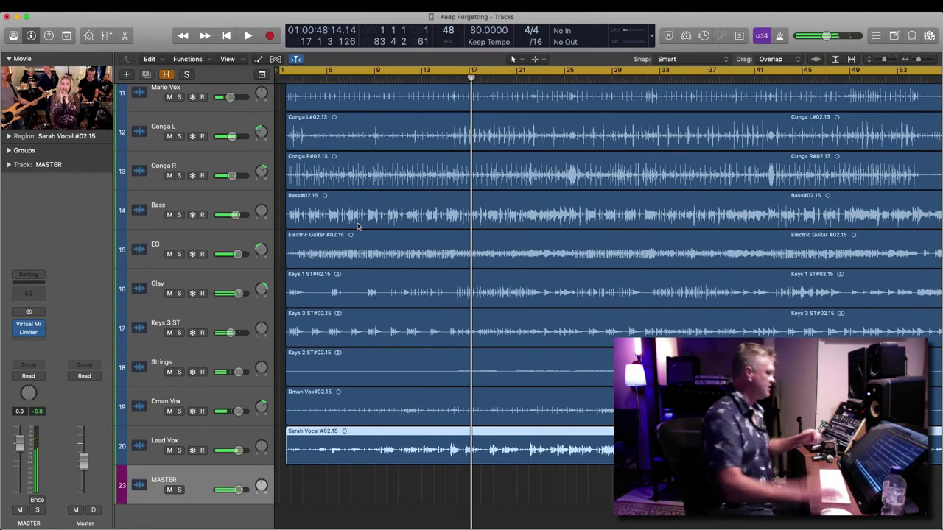
scroll(360, 227, "up", 5)
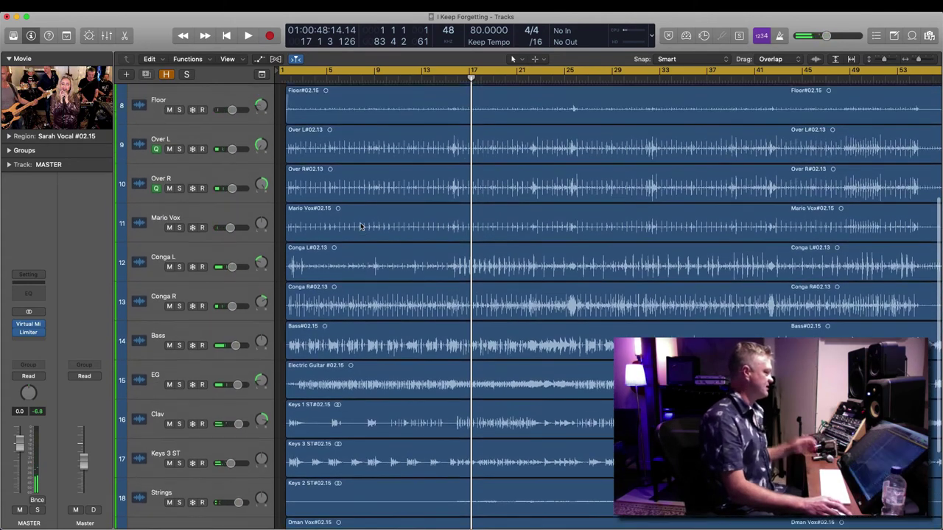
left_click(204, 184)
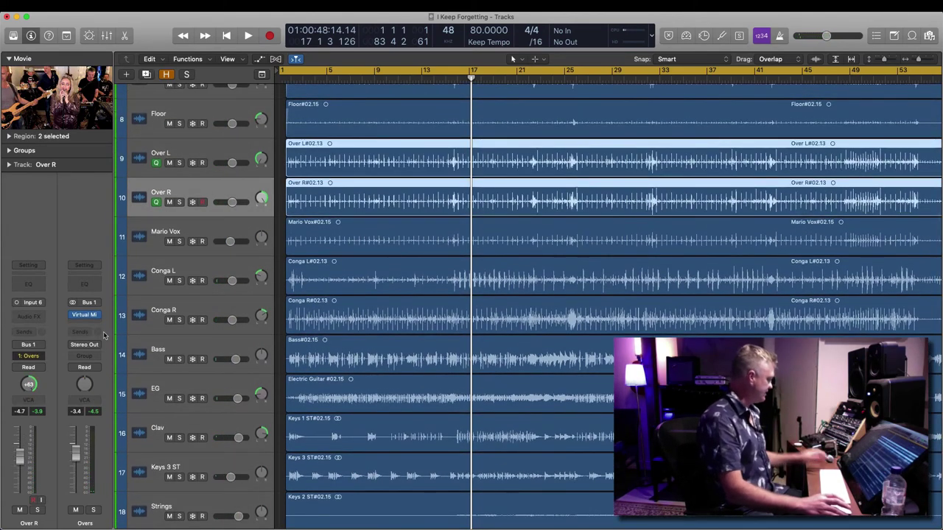
left_click(87, 315)
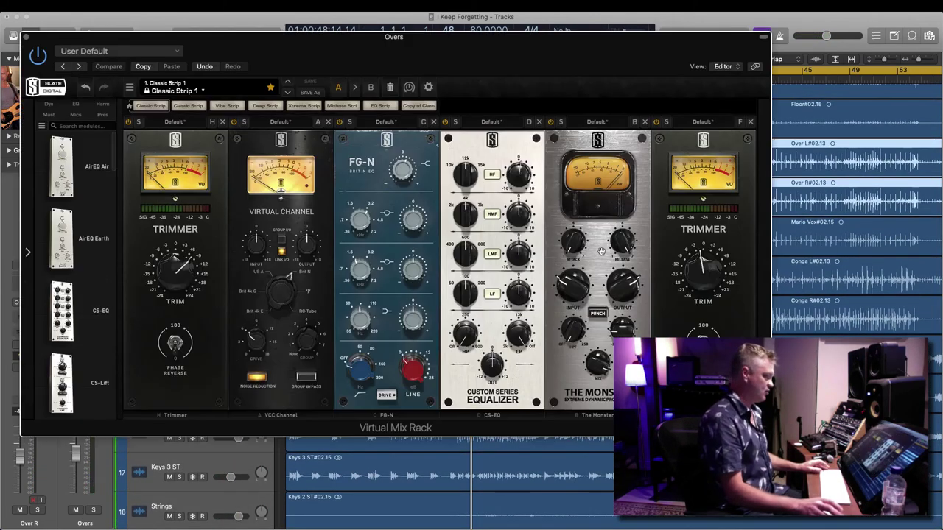
Step: Adjust The Monster's mix while the song plays, raise the Overs fader to 0.0 dB, and close the rack
left_click_drag(601, 370, 596, 372)
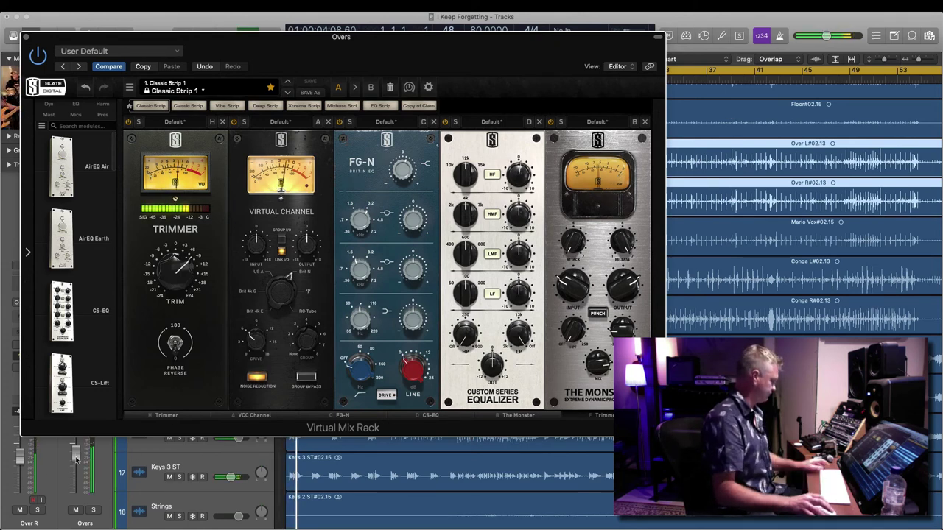
left_click_drag(76, 461, 77, 454)
left_click_drag(601, 362, 600, 364)
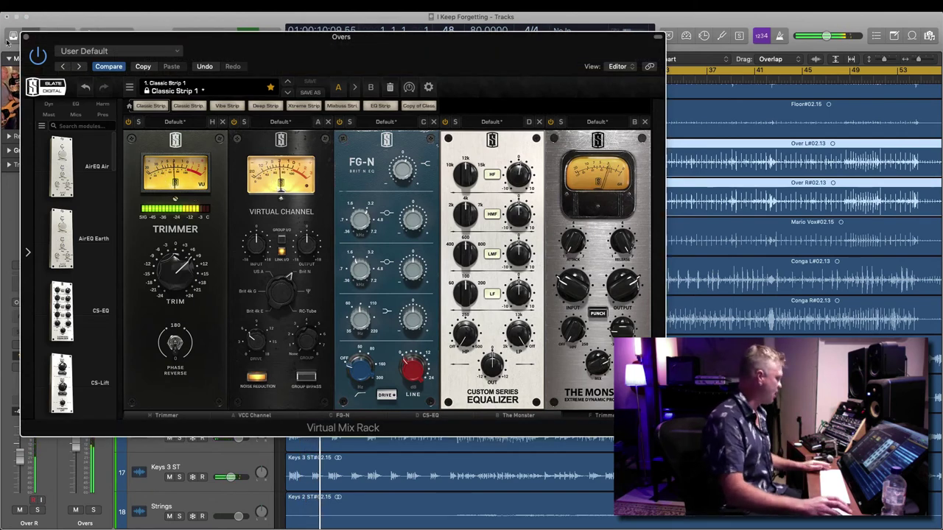
left_click(25, 37)
Step: Select the Snare track on row 6 and raise its fader to -1.4 dB
scroll(604, 226, "up", 5)
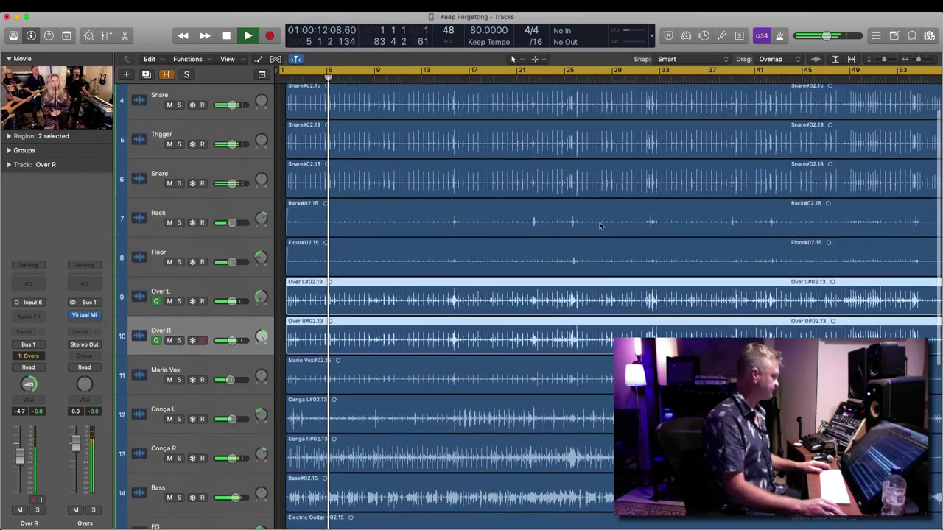
scroll(600, 226, "up", 1)
left_click(600, 221)
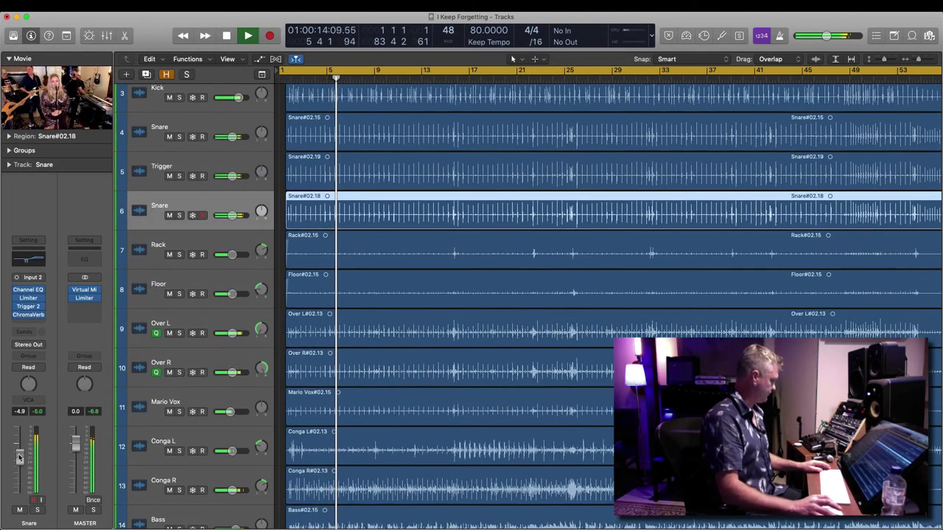
left_click_drag(19, 457, 19, 448)
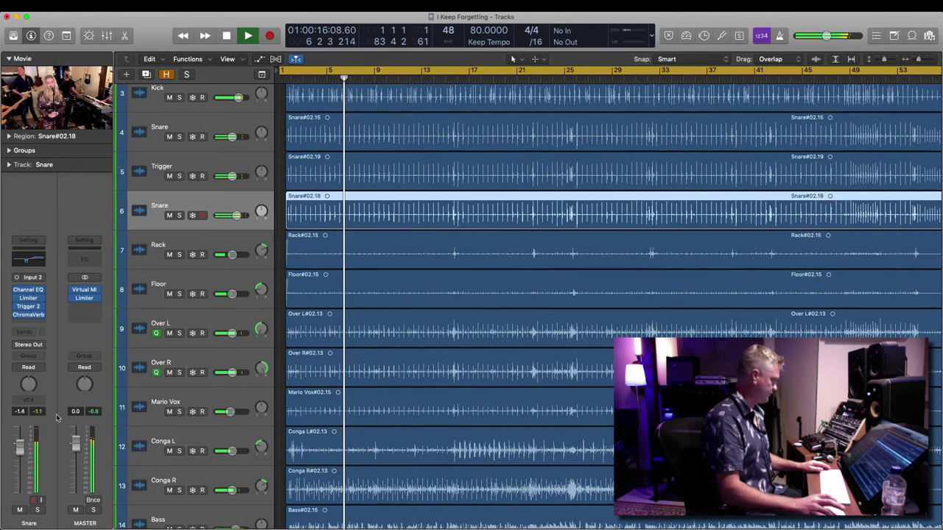
Step: Select the Bass track and lower its fader to -3.0 dB
scroll(218, 352, "down", 3)
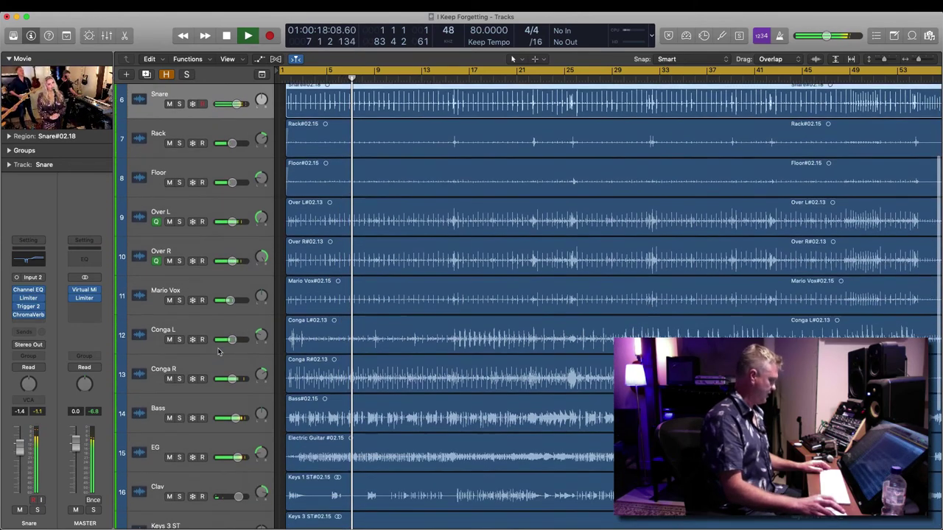
scroll(218, 352, "down", 2)
left_click(218, 351)
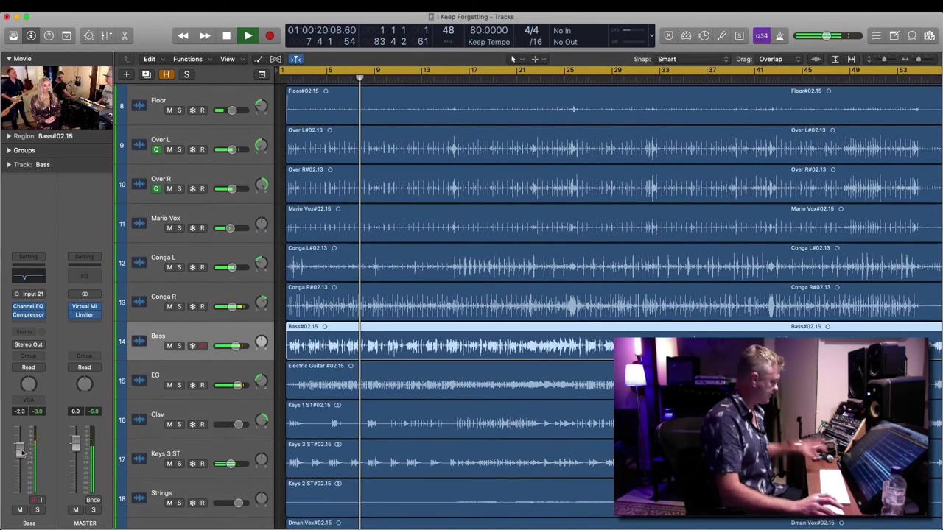
Step: Fit the project's tracks into view, select the MASTER track and stop playback
left_click(417, 389)
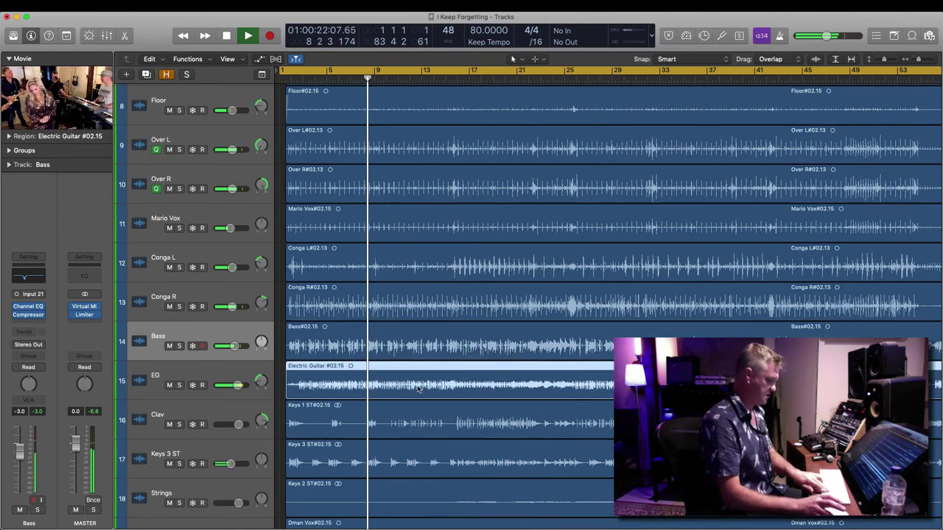
key("super+Up")
key("super+Up")
key("super+Up")
key("super+Up")
key("super+Up")
key("super+Up")
key("super+Up")
key("super+Up")
key("super+Up")
key("super+Up")
key("super+Down")
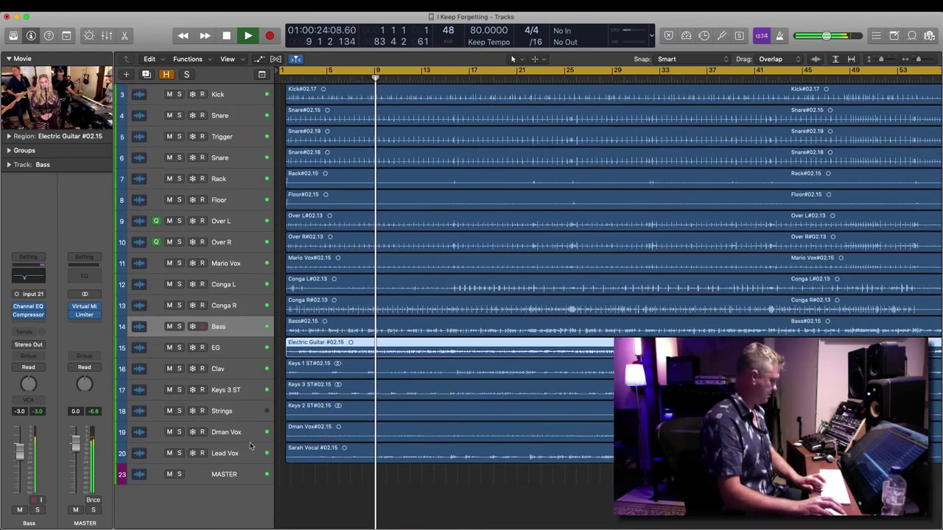
left_click(237, 475)
key("space")
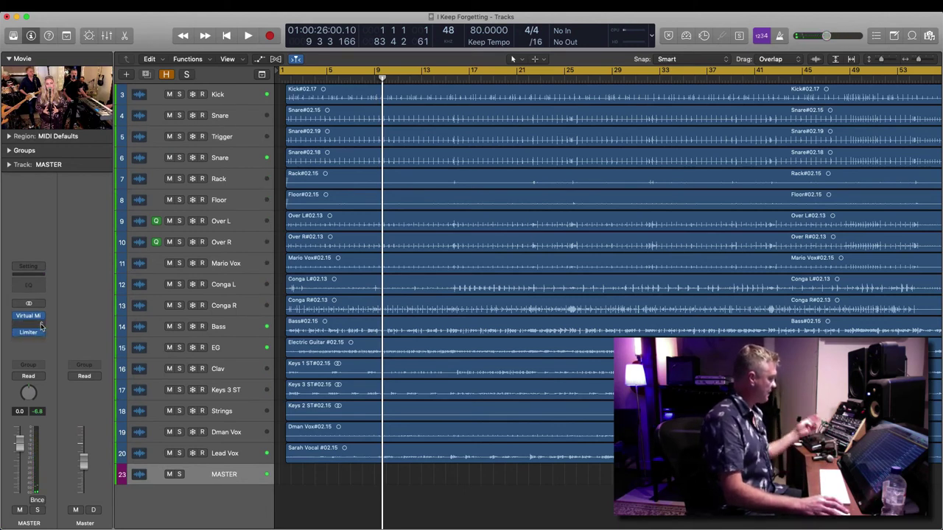
Step: Insert a Linear Phase EQ on the MASTER channel between the Virtual Mix Rack and the Limiter, and move its window off the tracks
left_click(41, 326)
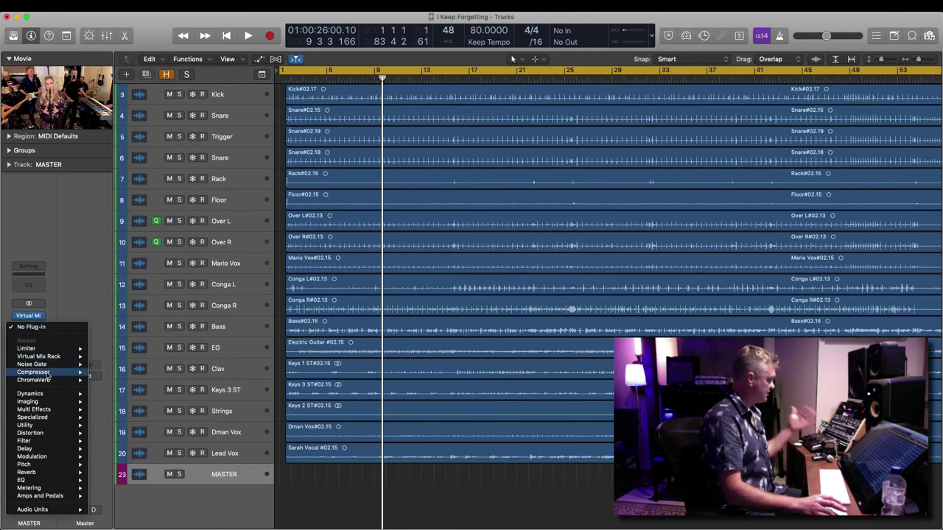
mouse_move(70, 510)
mouse_move(152, 480)
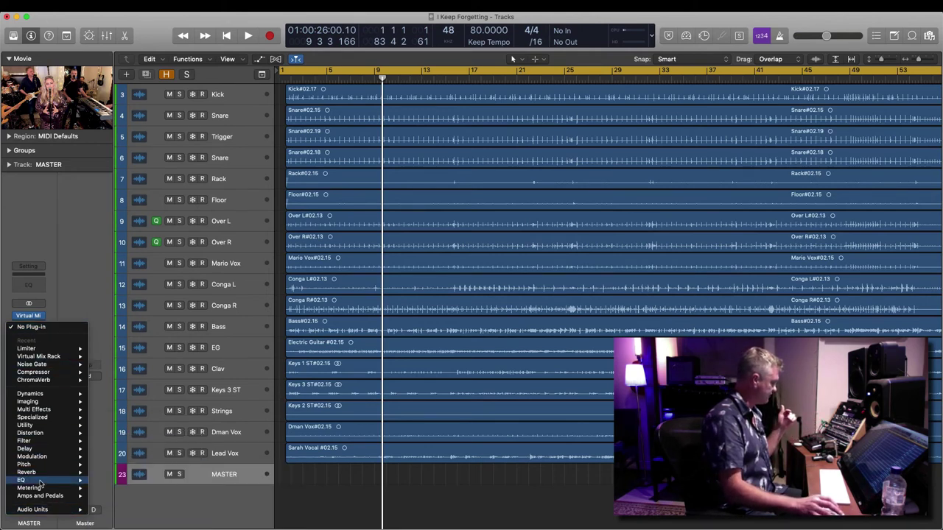
mouse_move(41, 481)
left_click(204, 489)
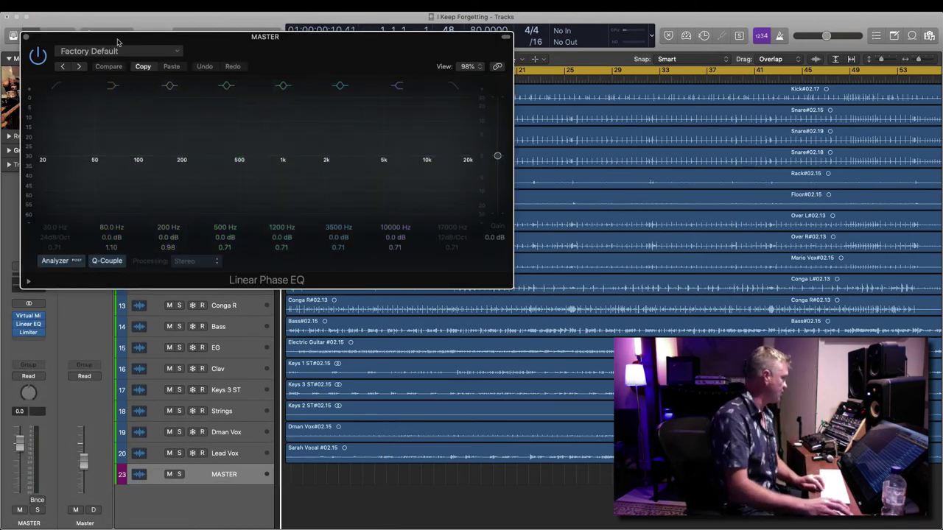
left_click_drag(124, 39, 565, 255)
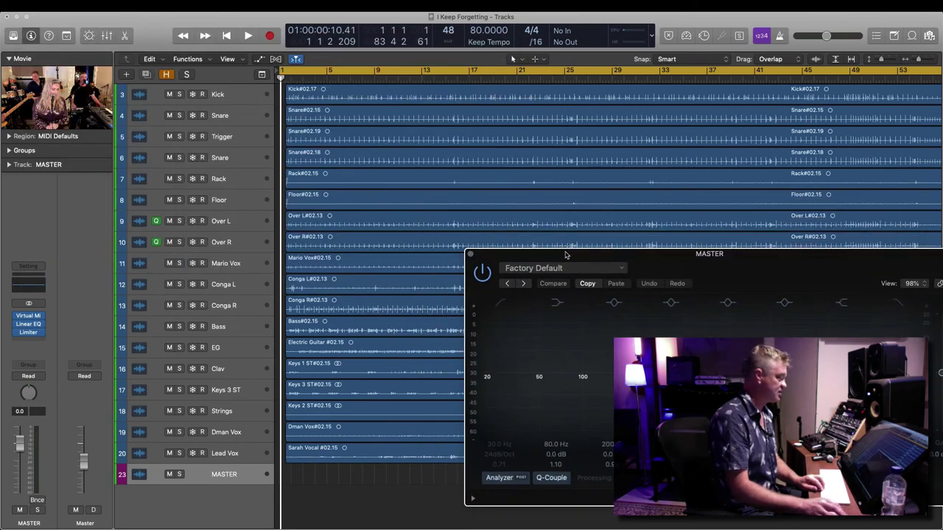
Step: Play the song from bar 2 and cut the EQ's upper-mid band by 0.6 dB at 1360 Hz with a Q of 2.80
left_click(291, 78)
key("super+Down")
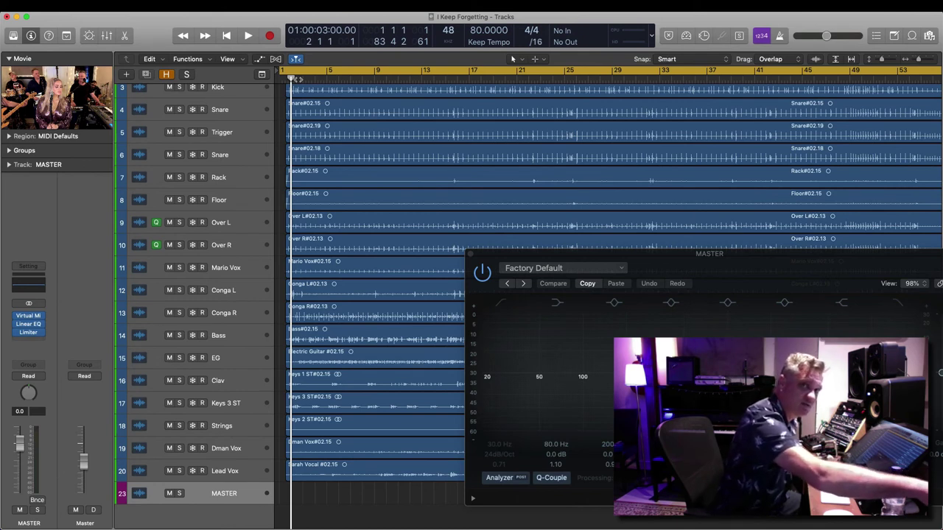
key("space")
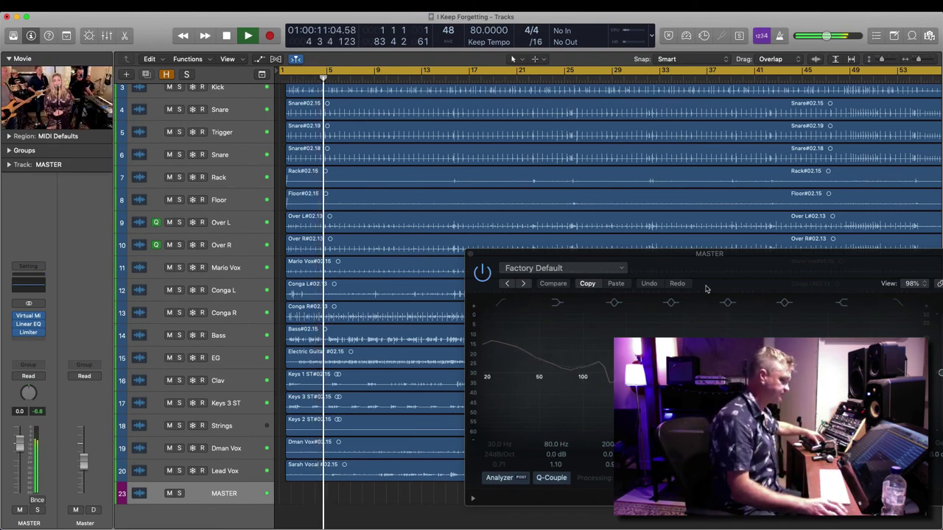
left_click_drag(647, 258, 429, 31)
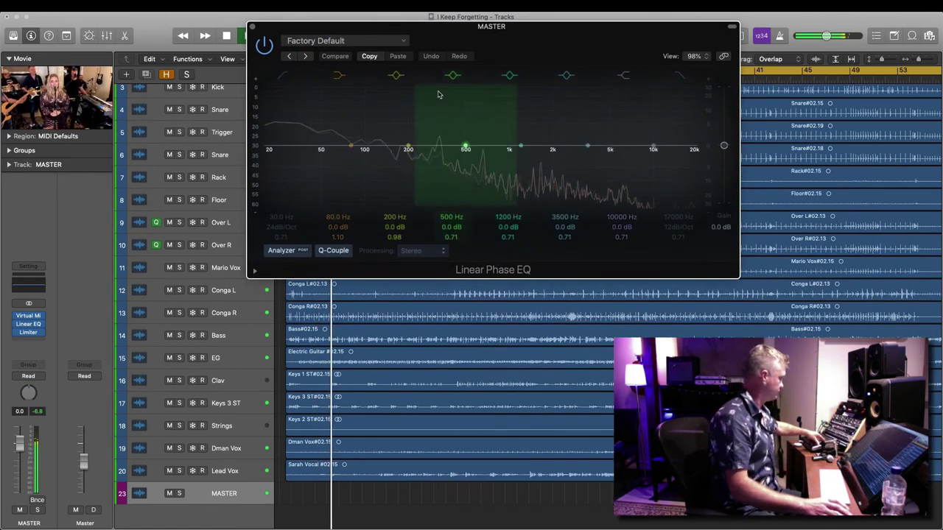
mouse_move(519, 144)
left_mouse_down()
mouse_move(533, 124)
mouse_move(530, 152)
left_mouse_up()
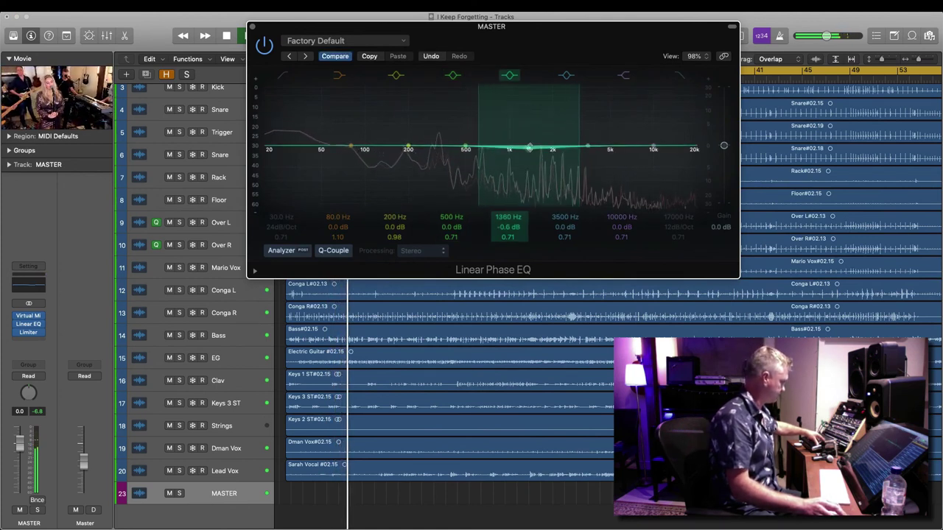
left_click_drag(507, 237, 508, 209)
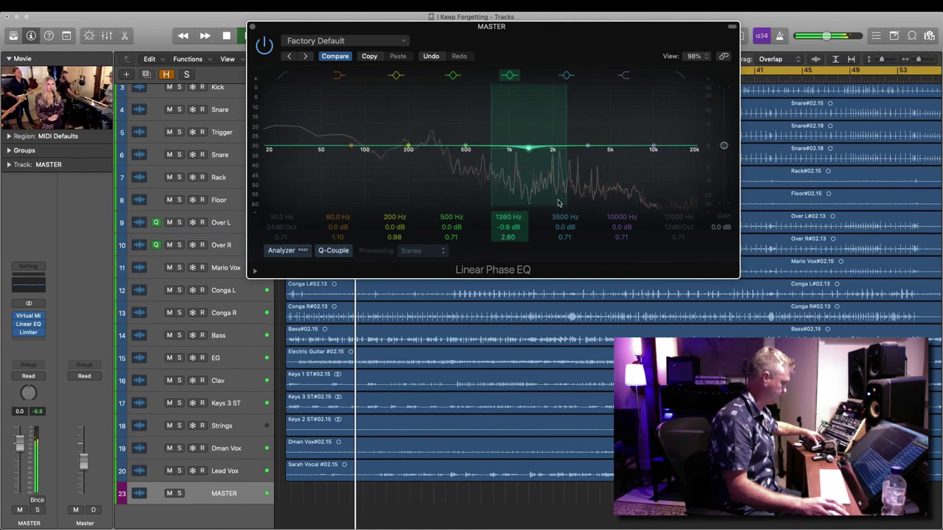
Step: Cut the next EQ band by 0.7 dB at 3750 Hz with a Q of 2.20, close the EQ and stop playback
mouse_move(565, 237)
left_mouse_down()
mouse_move(562, 184)
mouse_move(562, 229)
left_mouse_up()
left_click_drag(555, 216, 566, 212)
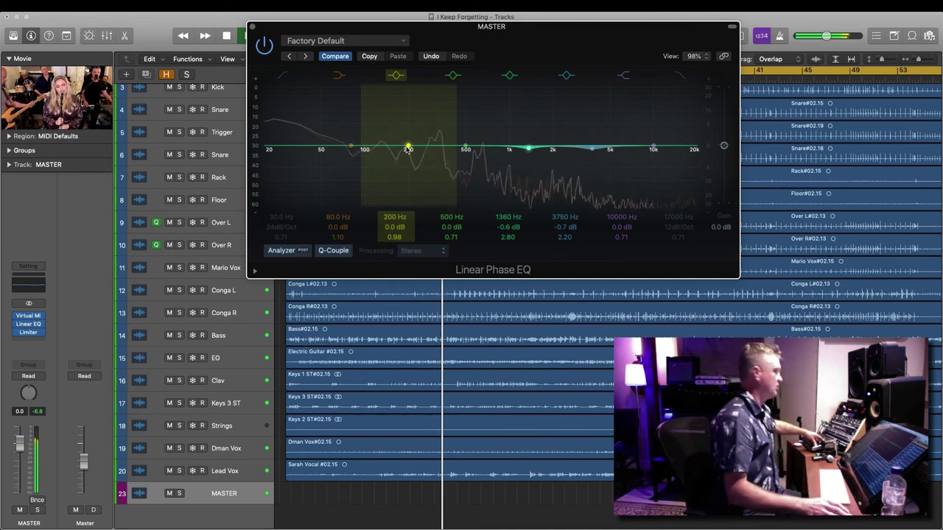
left_click(253, 27)
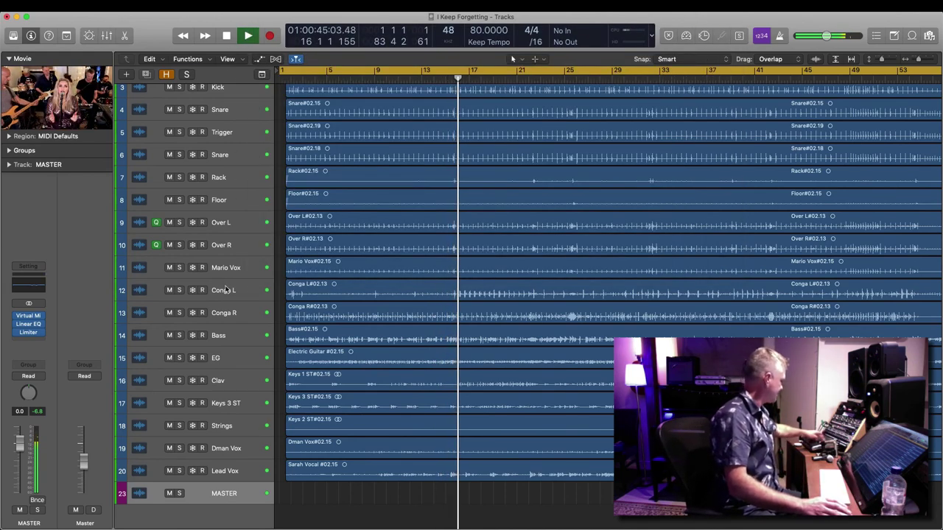
key("space")
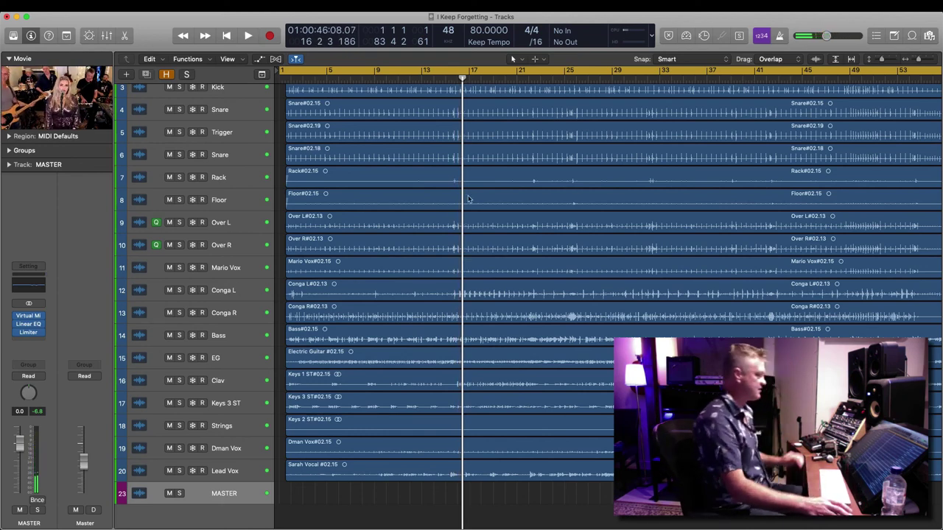
Step: Zoom the arrangement out to show the song through its ending, and select the region on the Lead Vox track
left_click(411, 160)
key("super+Left")
key("super+Left")
key("super+Up")
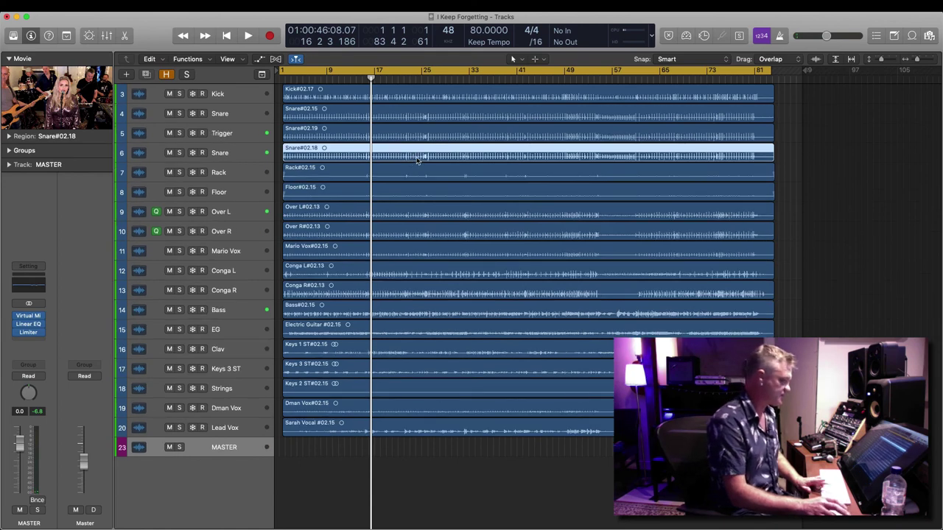
key("super+Right")
left_click(411, 457)
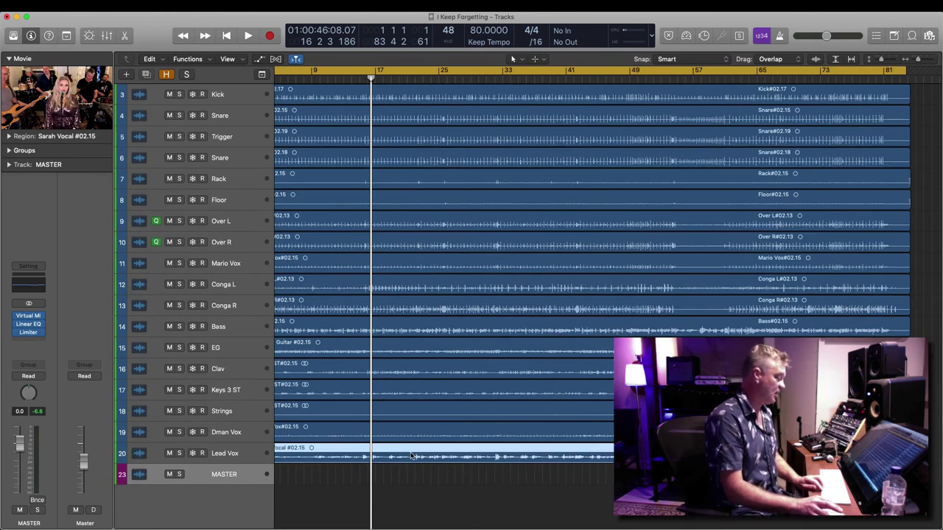
key("super+Down")
key("super+Up")
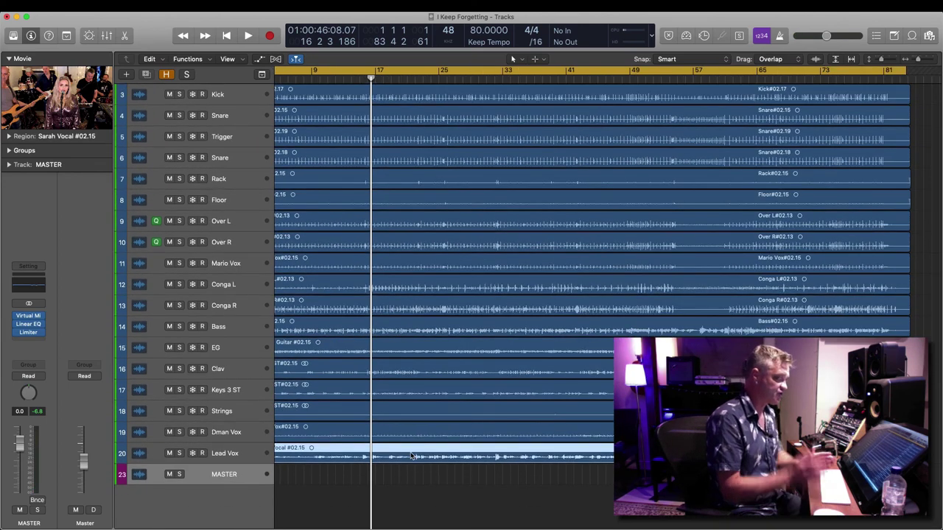